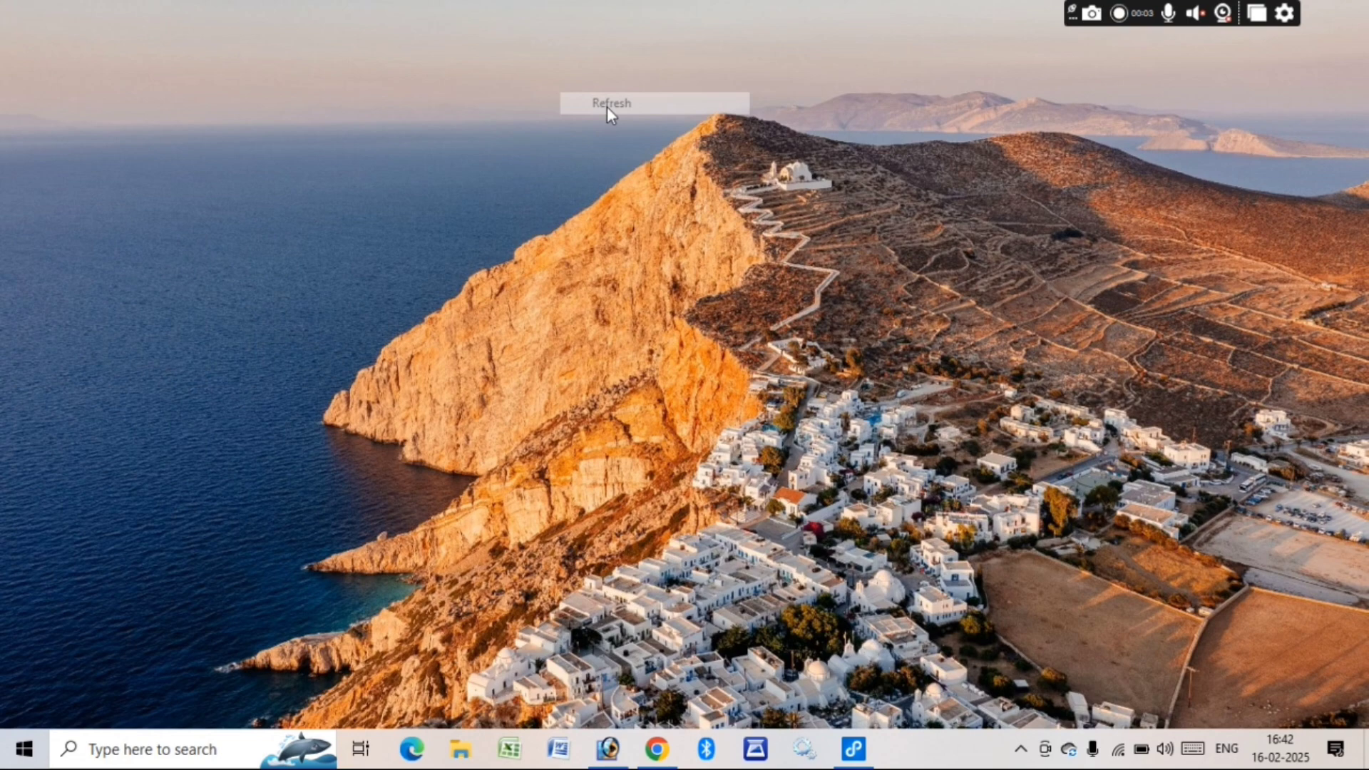
# Refresh the desktop three times from its right-click menu
pyautogui.rightClick(456, 50)
pyautogui.click(542, 108)
pyautogui.rightClick(543, 112)
pyautogui.click(592, 162)
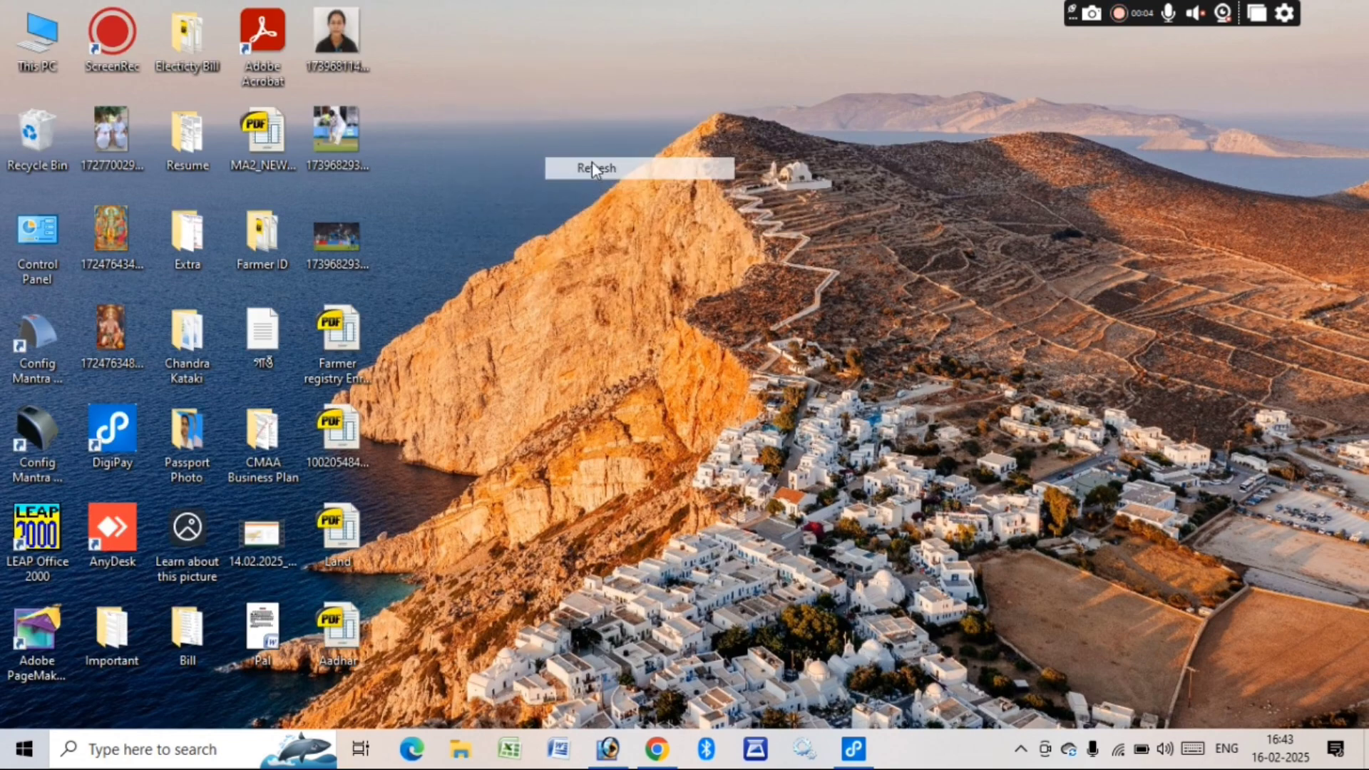
pyautogui.rightClick(594, 164)
pyautogui.click(632, 221)
# Refresh the desktop once more and bring up the Chrome window with the Assam Farmer Registry
pyautogui.moveTo(656, 746)
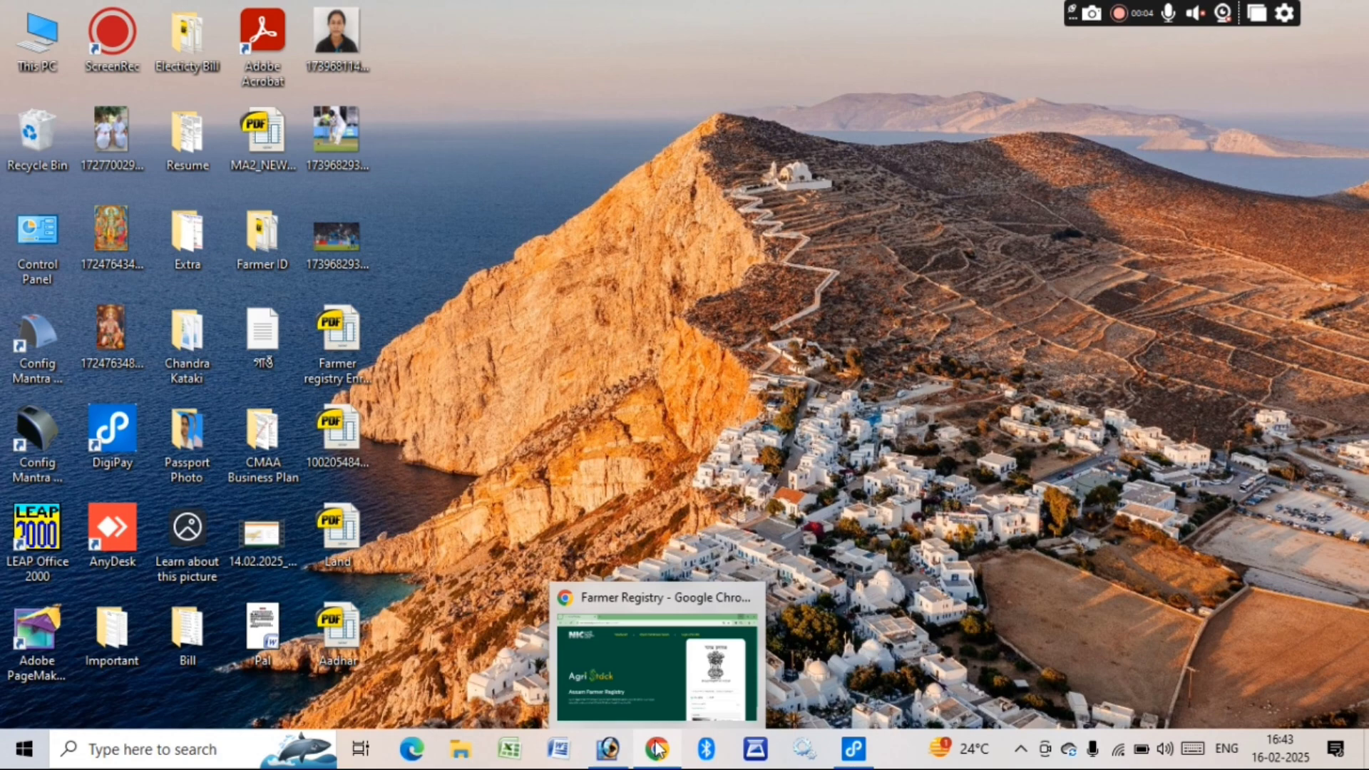
pyautogui.rightClick(528, 103)
pyautogui.click(585, 162)
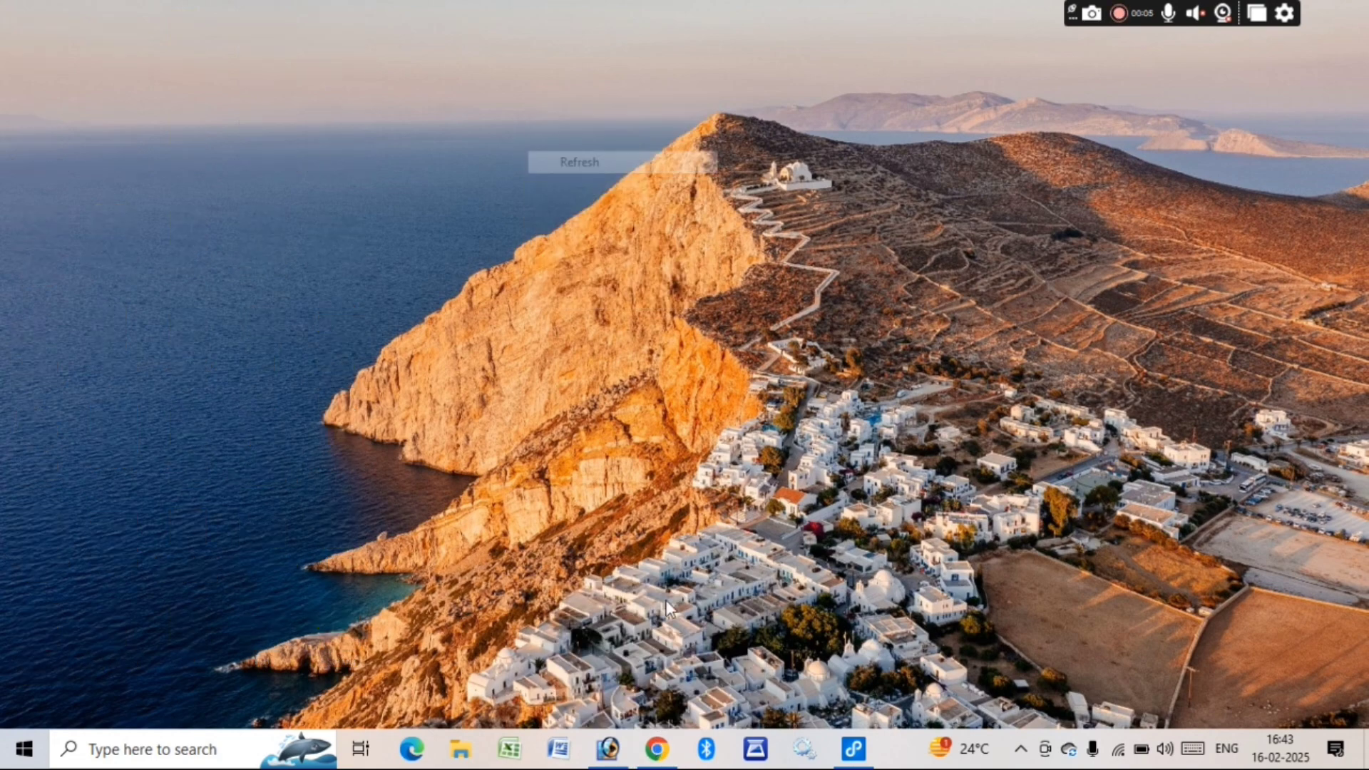
pyautogui.click(669, 756)
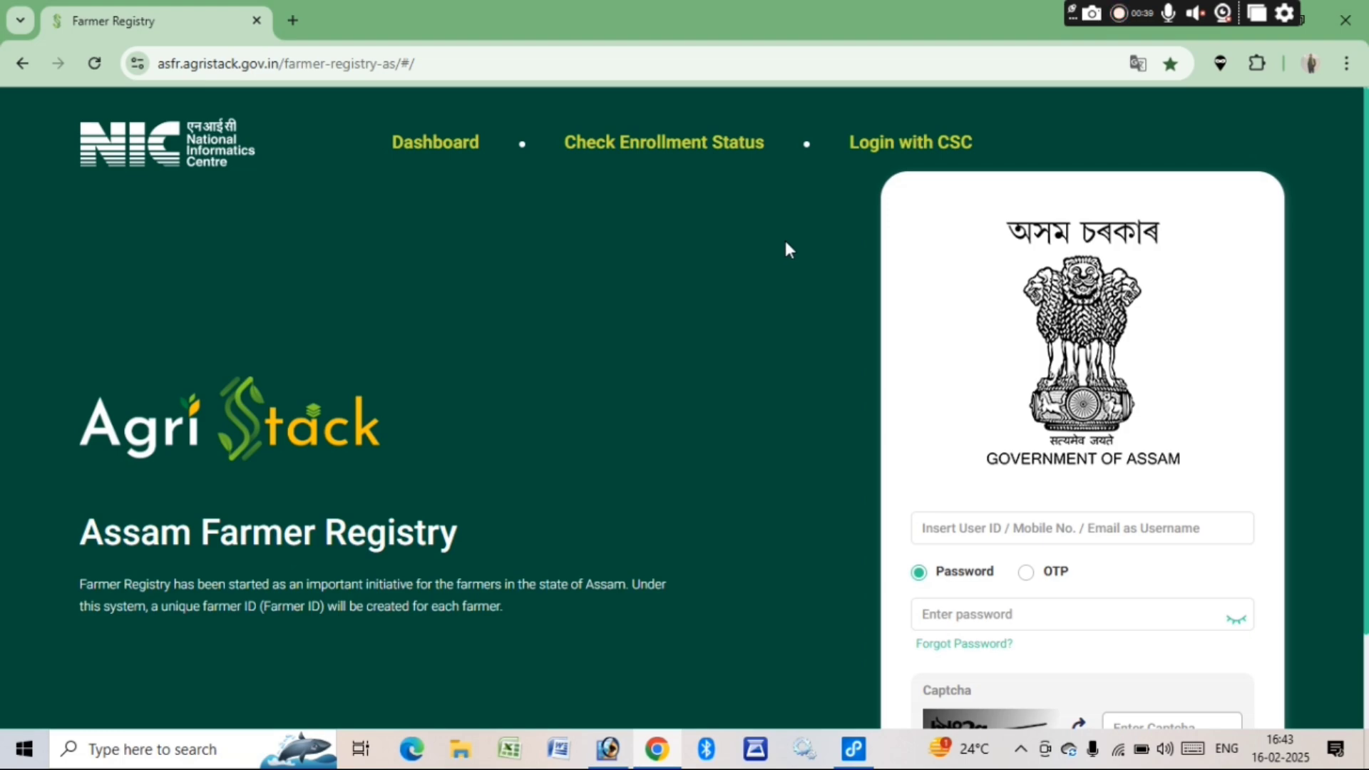
# Log in with the CSC account using the captcha and Chrome's saved password
pyautogui.click(918, 149)
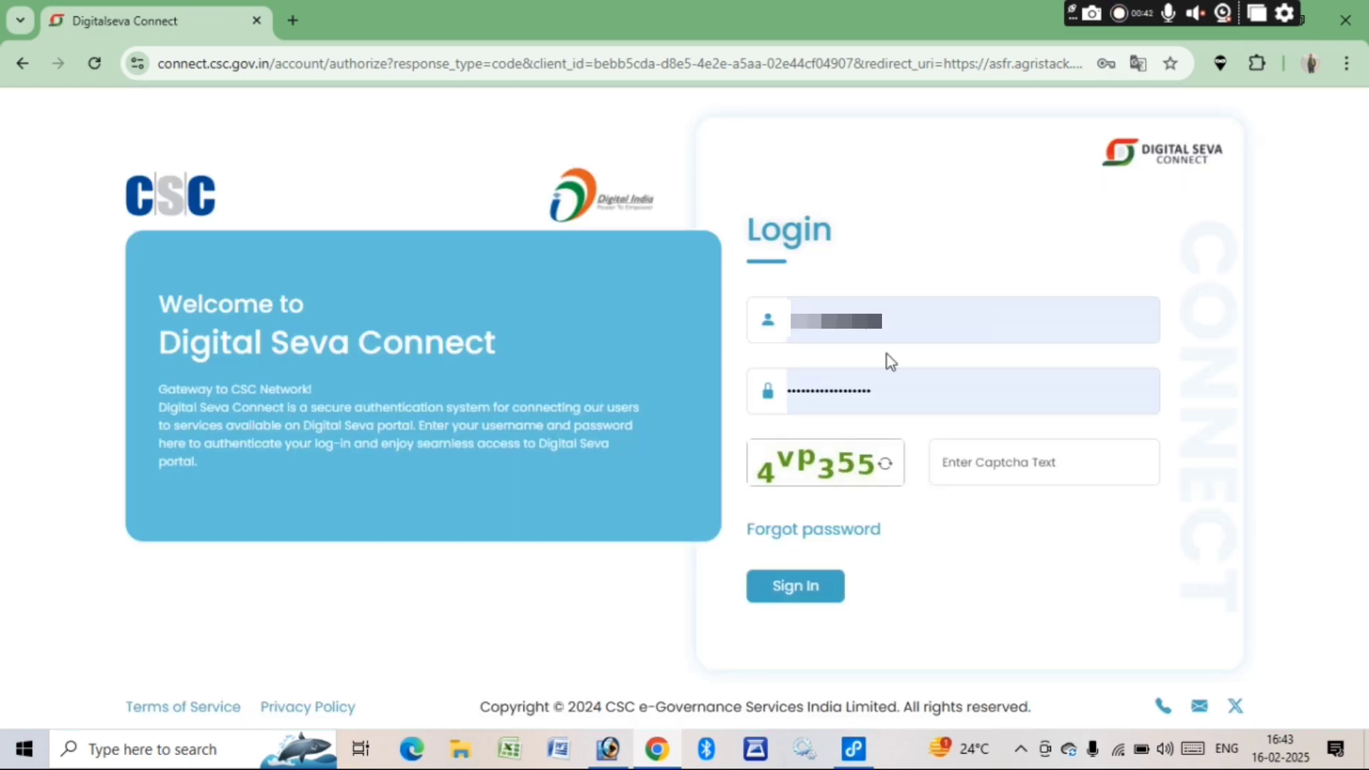
pyautogui.click(960, 477)
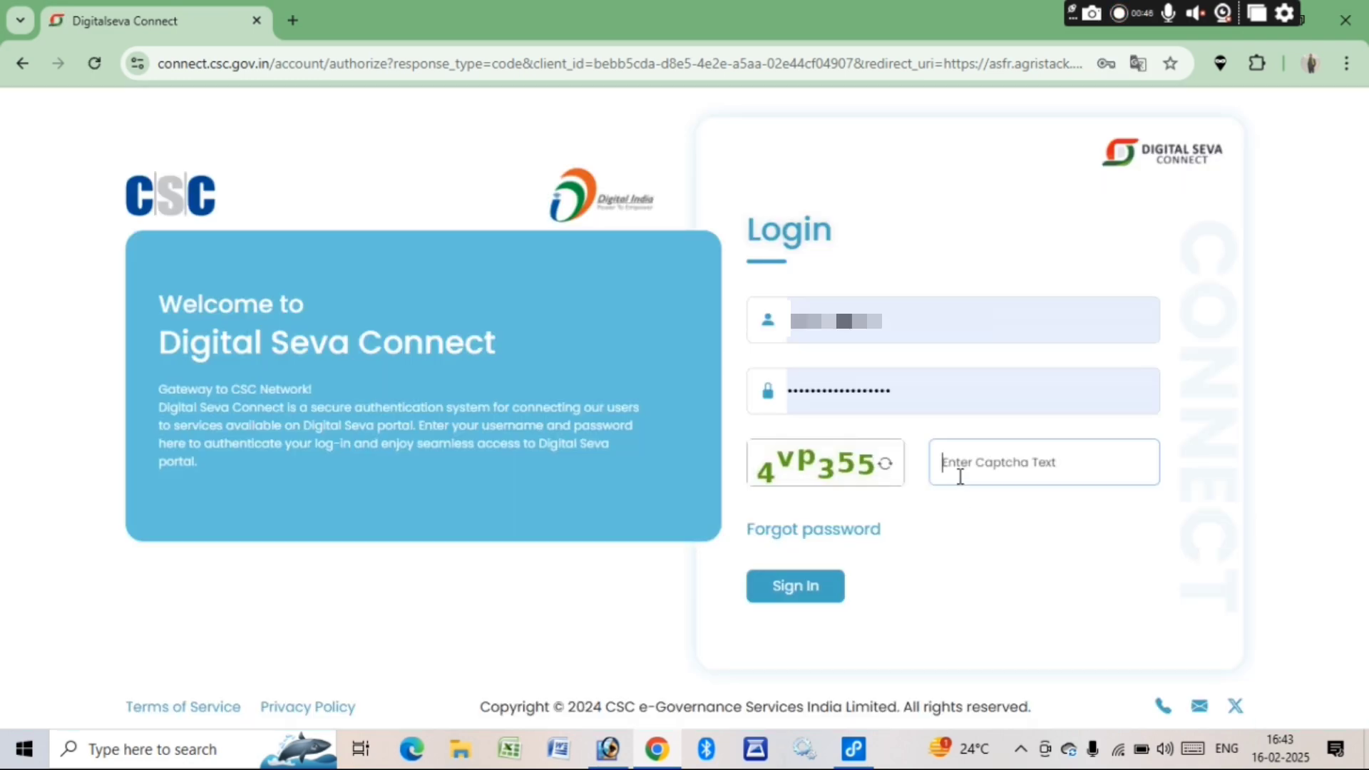
pyautogui.write('4vp355')
pyautogui.click(963, 391)
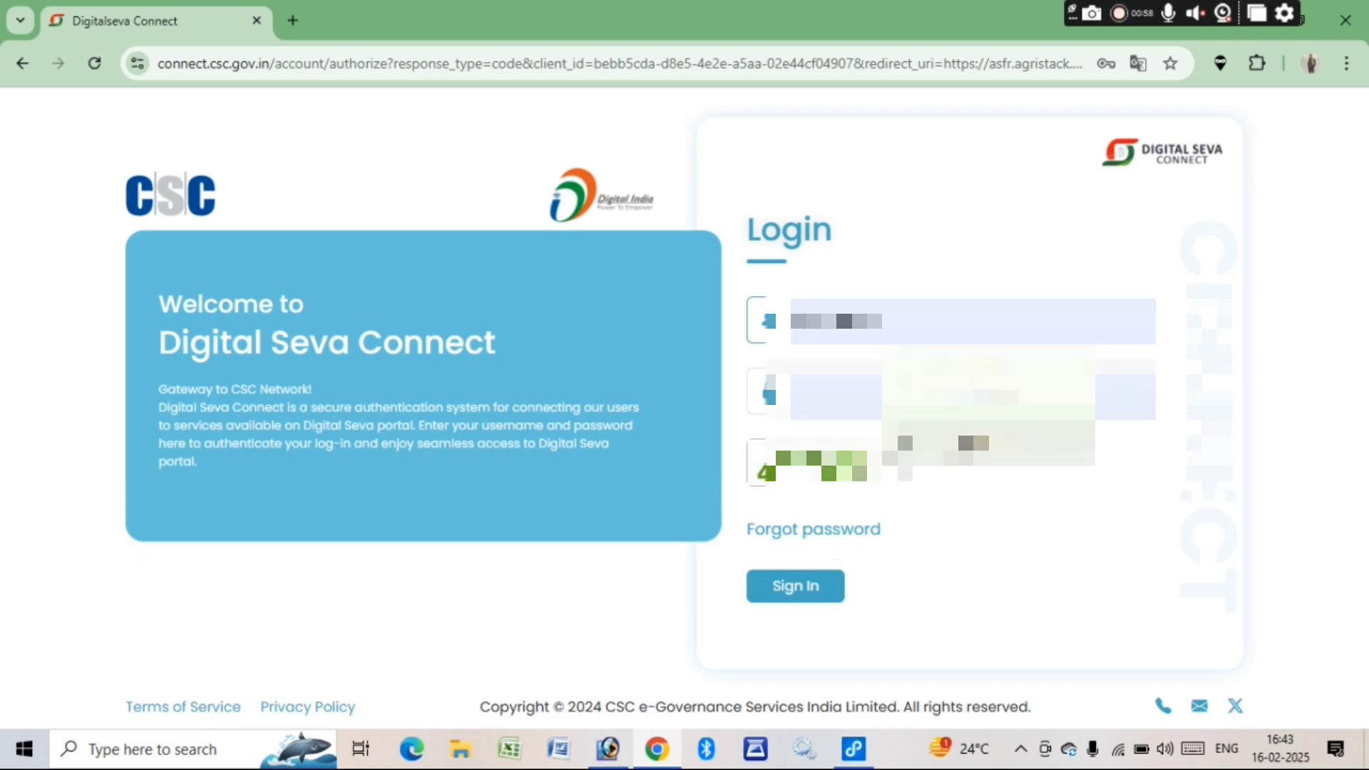
pyautogui.click(978, 596)
pyautogui.click(810, 598)
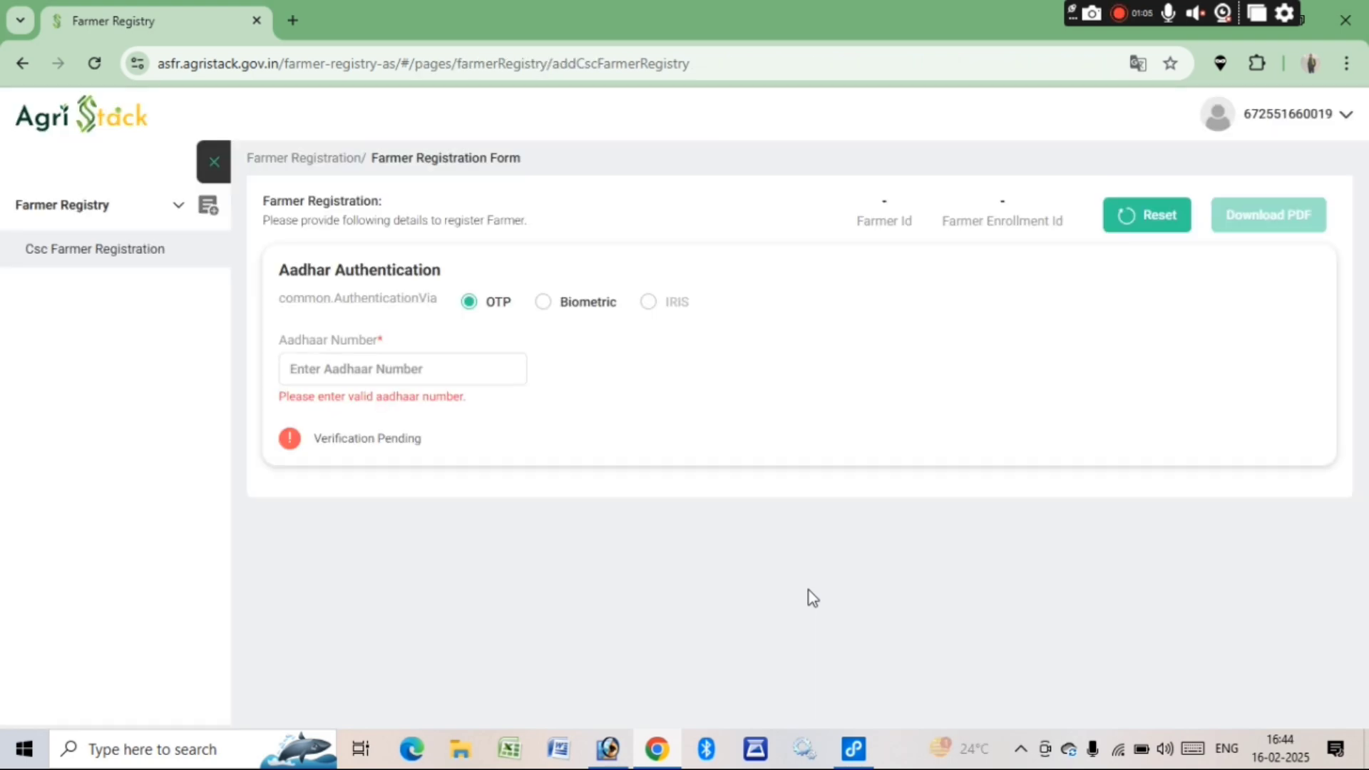
# Enter the farmer's 12-digit Aadhaar number and verify it with the received OTP
pyautogui.click(449, 376)
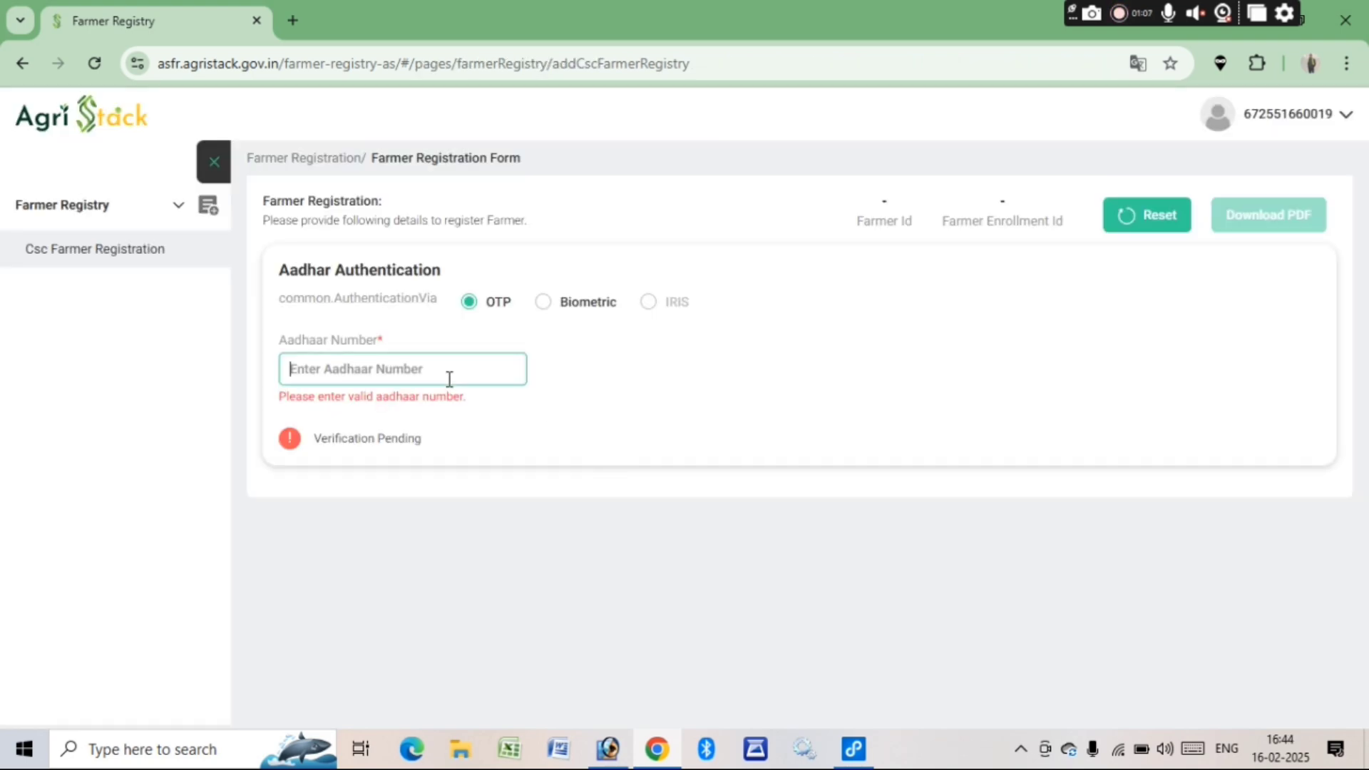
pyautogui.click(524, 492)
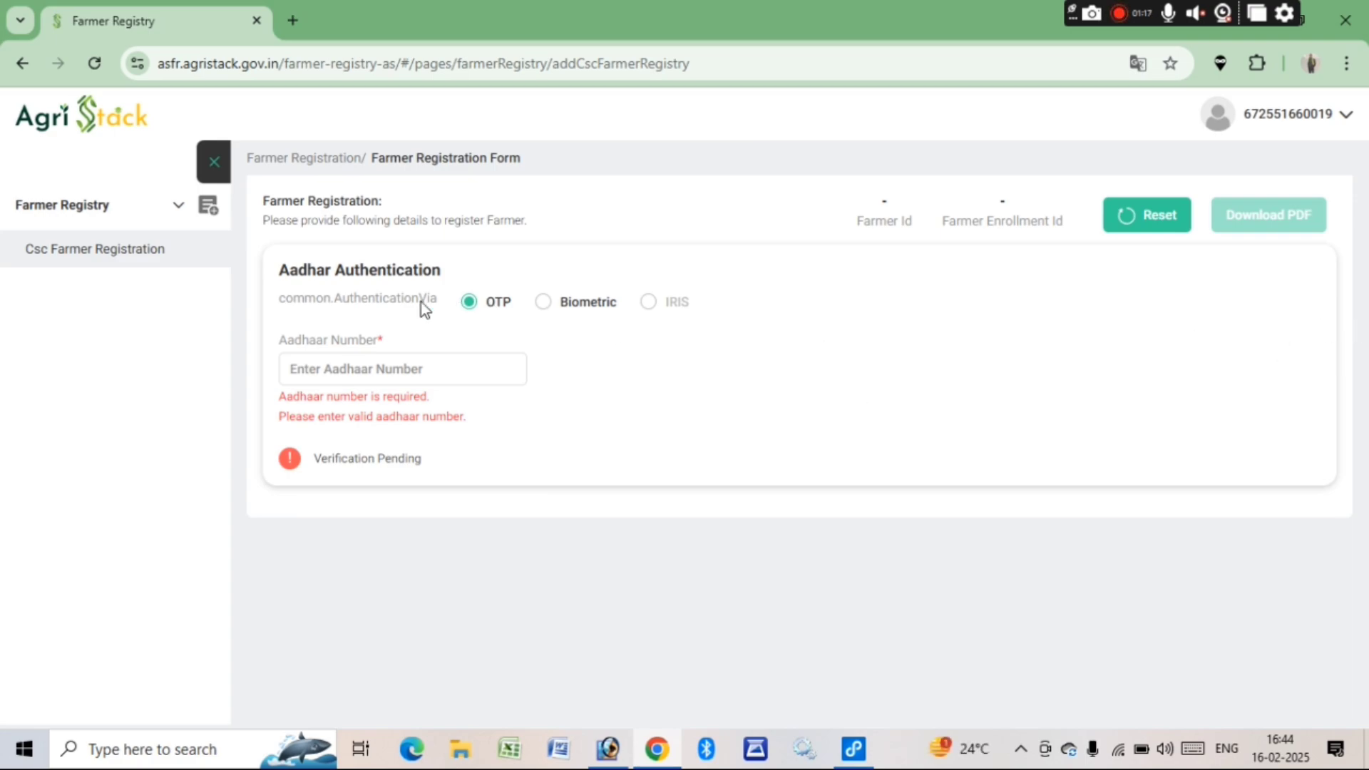
pyautogui.click(381, 369)
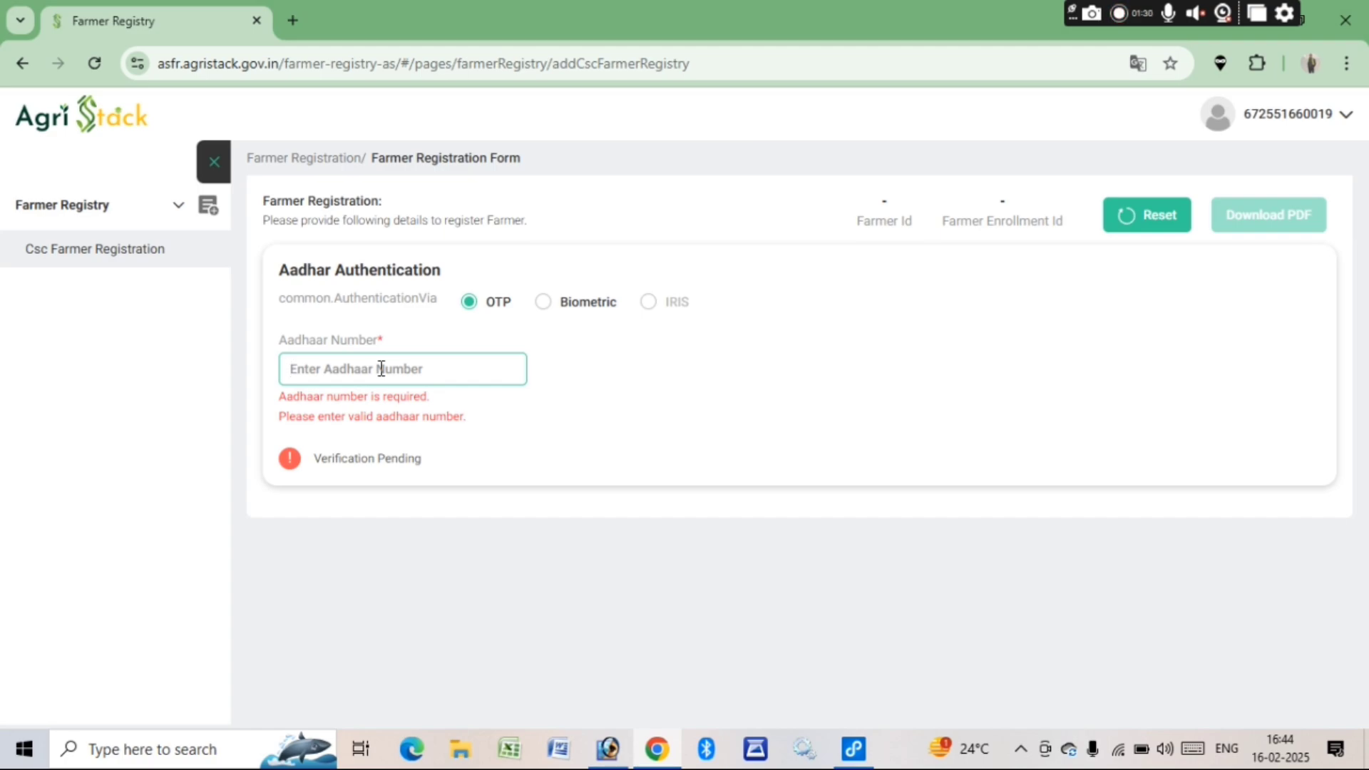
pyautogui.write('60')
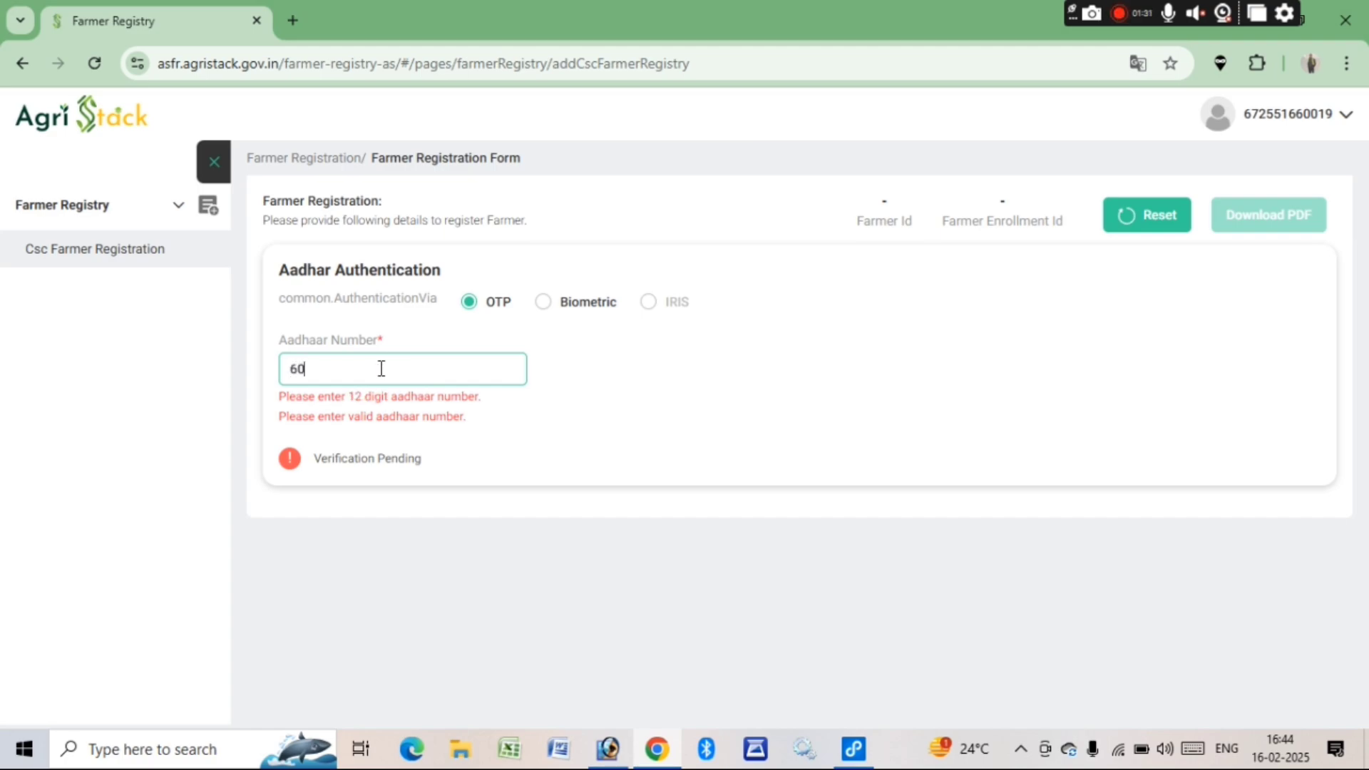
pyautogui.write('03')
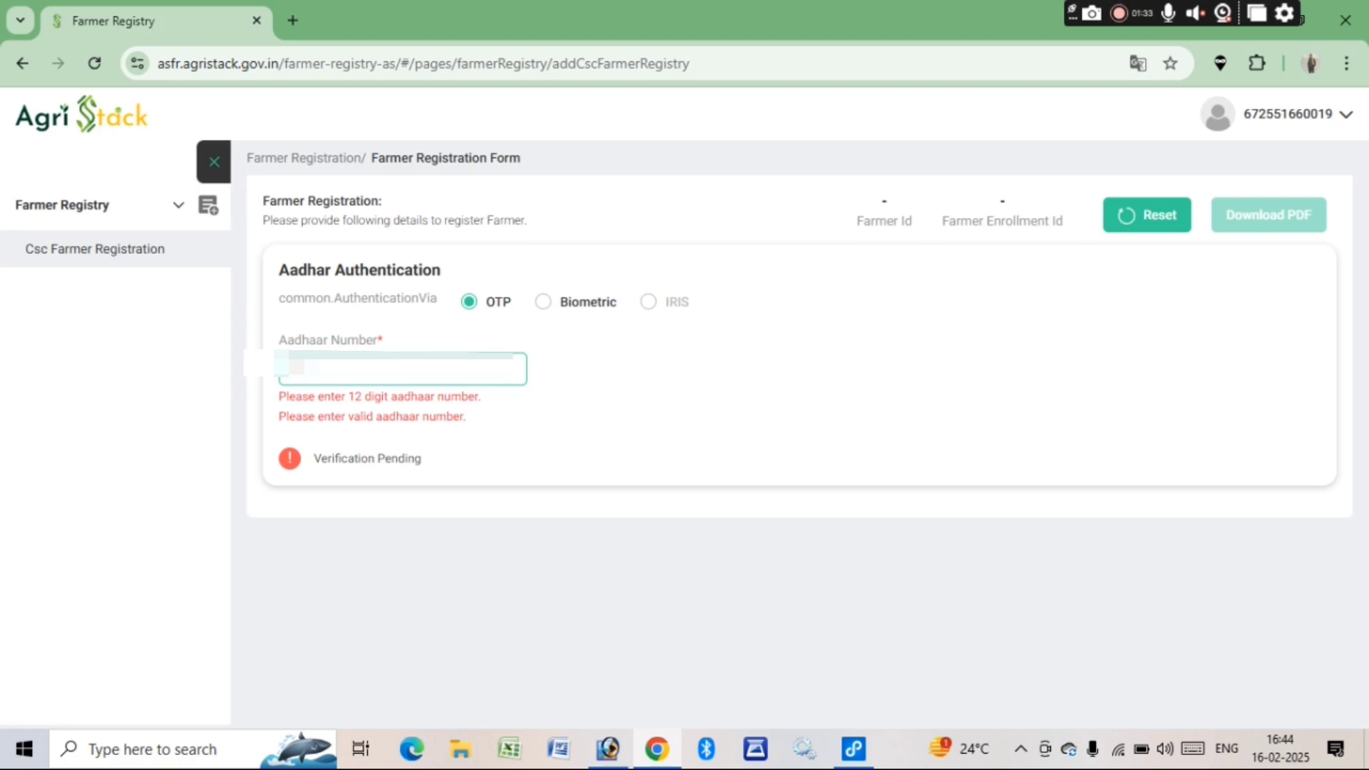
pyautogui.write('••••••••')
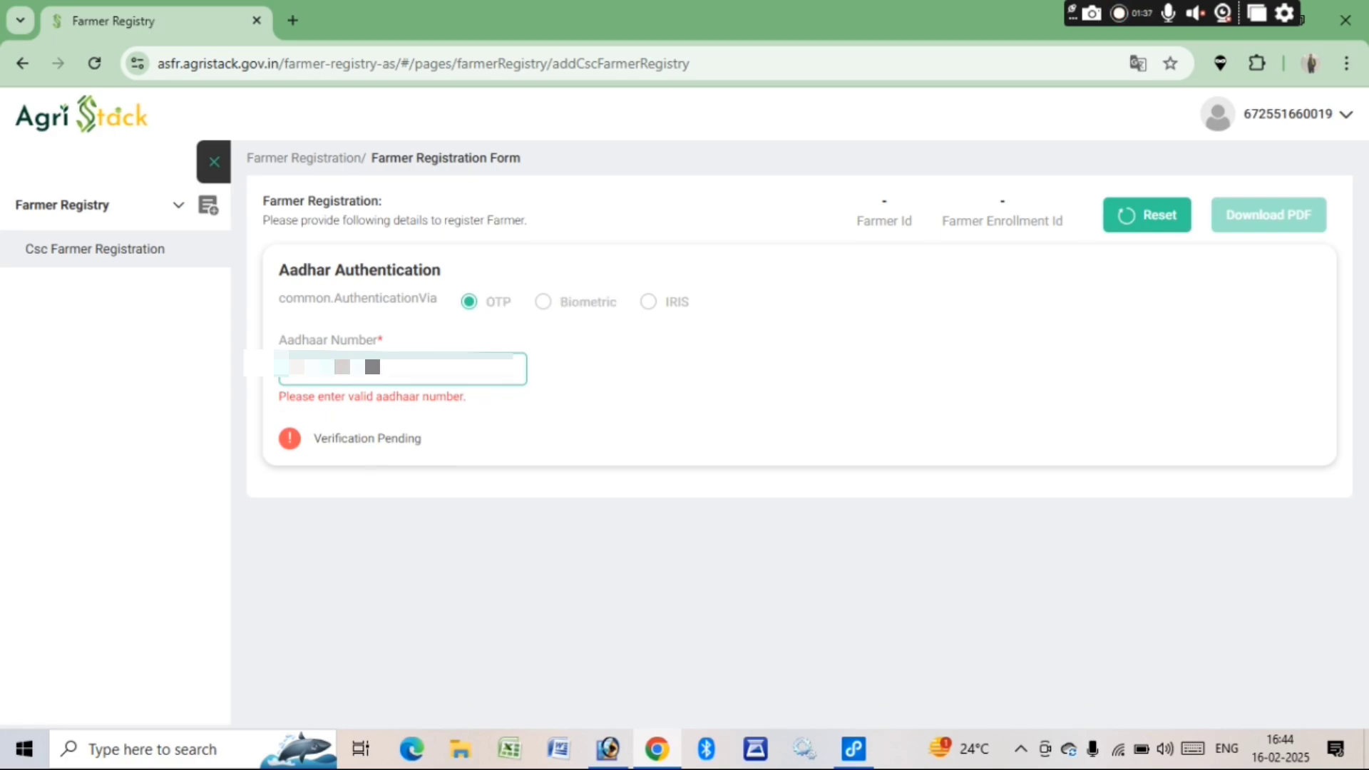
pyautogui.click(550, 432)
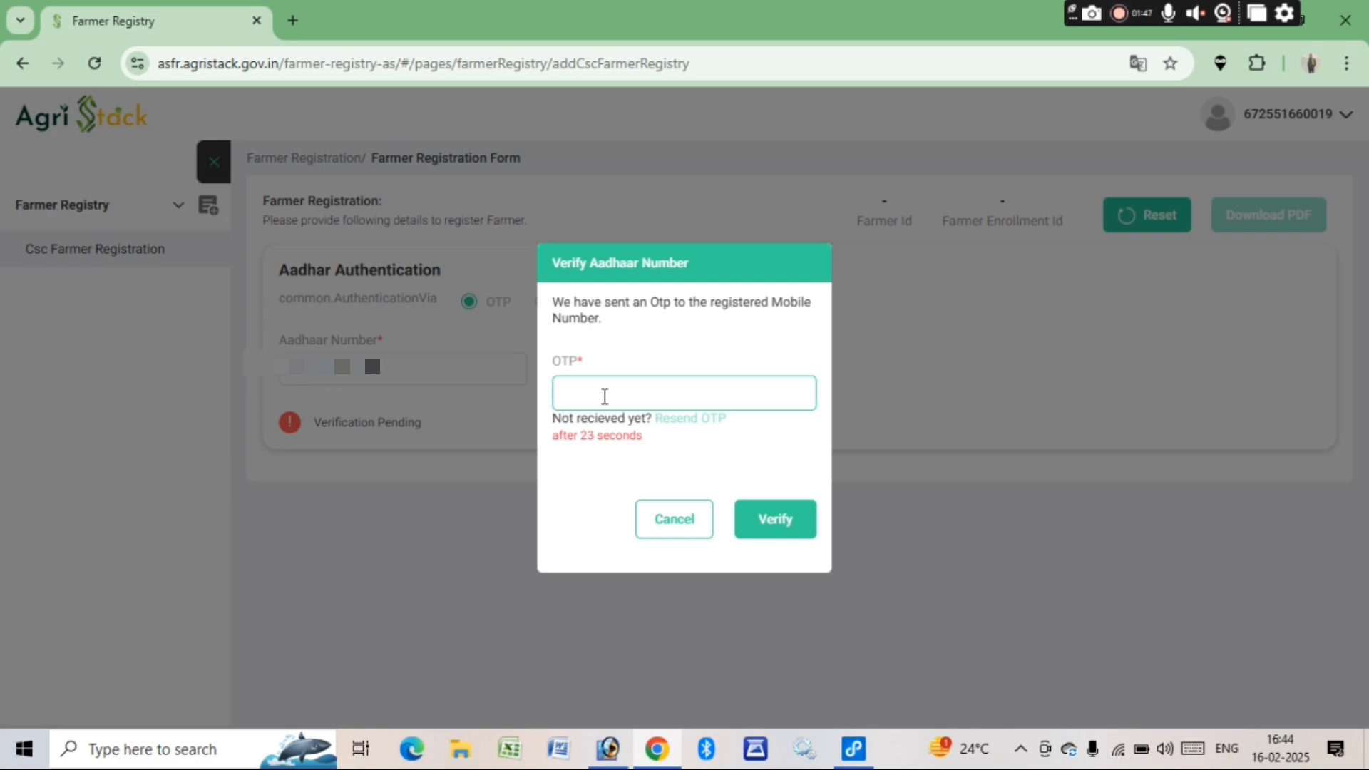
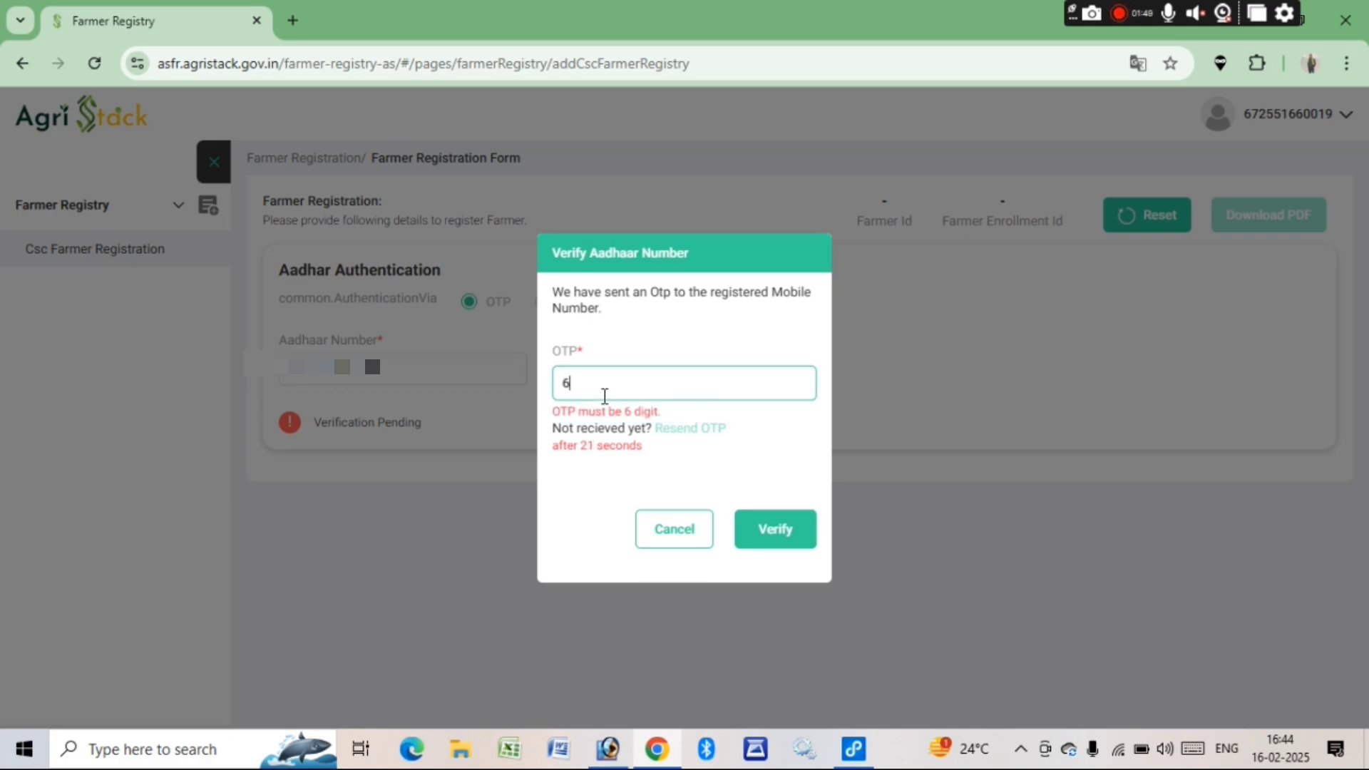
pyautogui.click(754, 523)
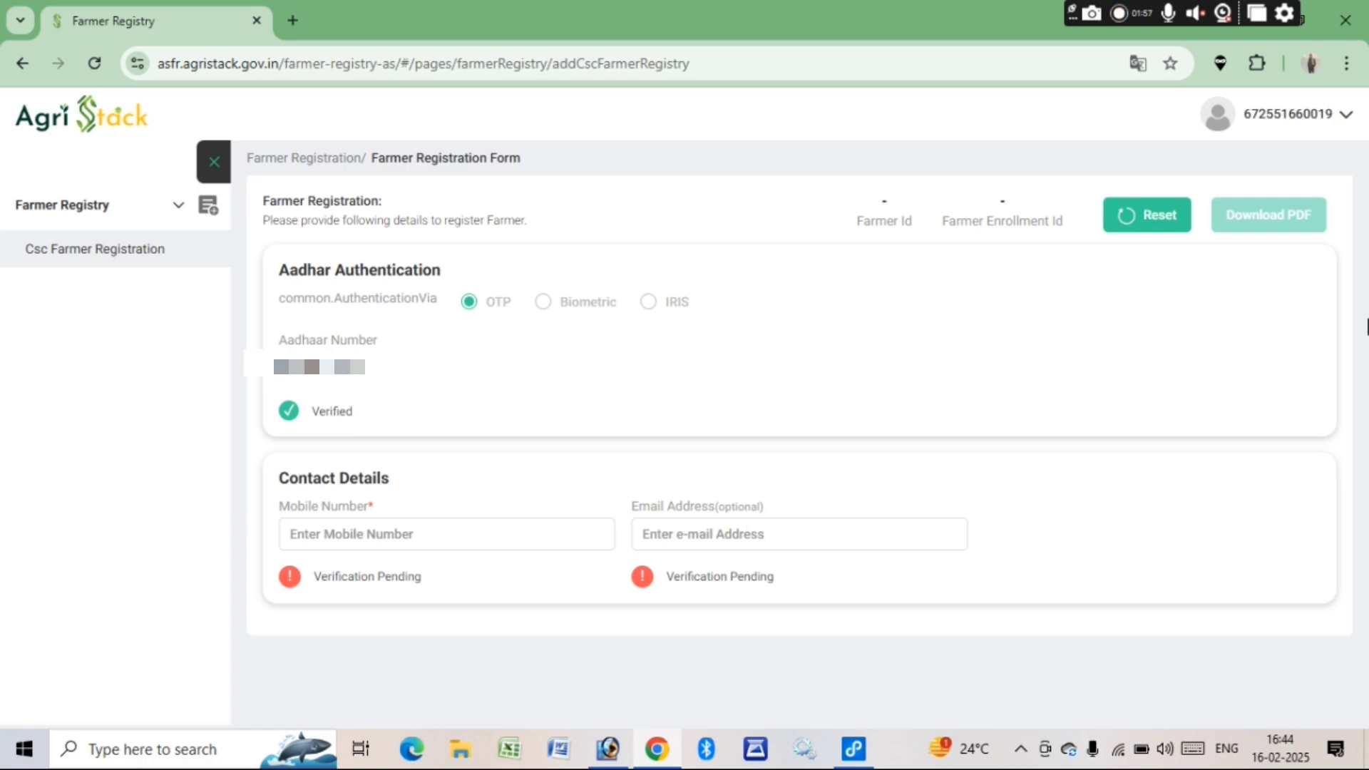
# Paste the farmer's mobile number, trim the extra digit, and verify it with the OTP
pyautogui.click(396, 533)
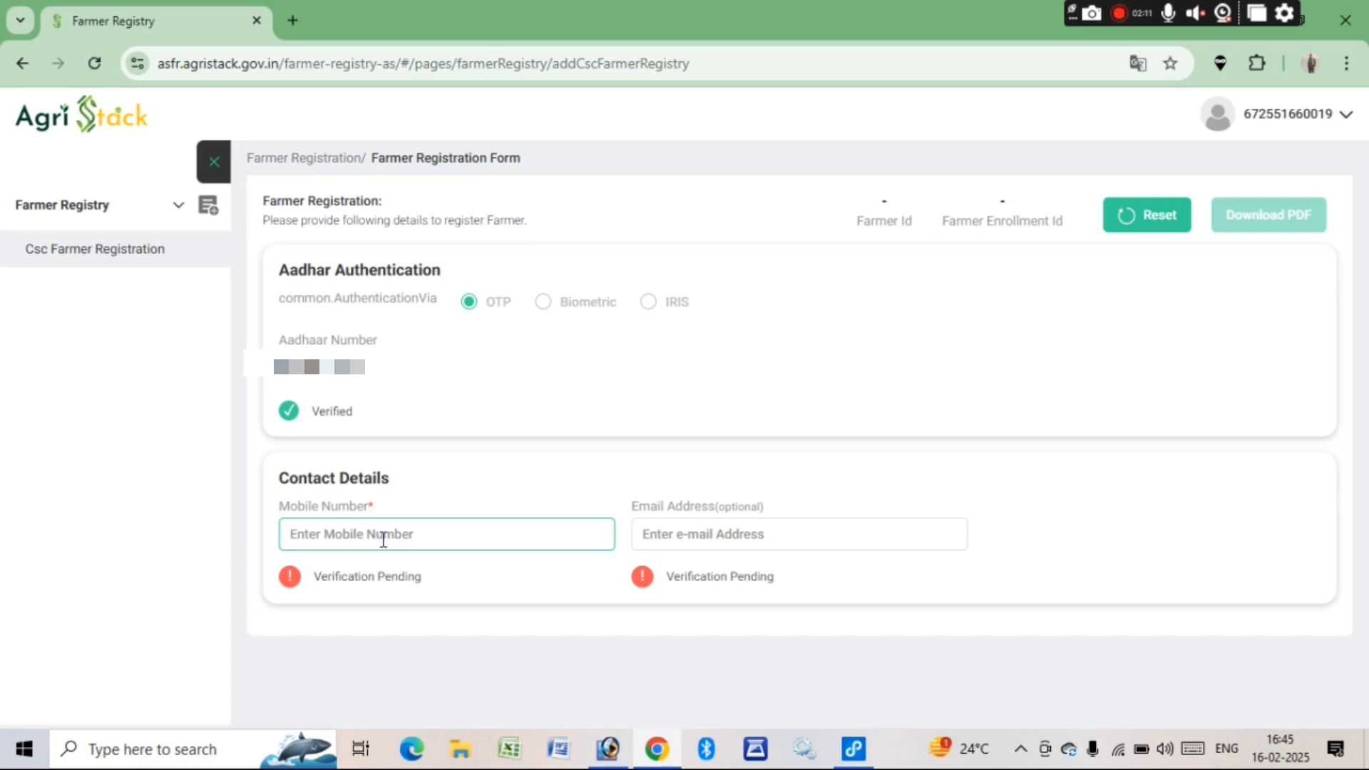
pyautogui.hotkey('ctrl', 'v')
pyautogui.press('BackSpace')
pyautogui.press('BackSpace')
pyautogui.press('BackSpace')
pyautogui.press('BackSpace')
pyautogui.press('BackSpace')
pyautogui.press('BackSpace')
pyautogui.press('BackSpace')
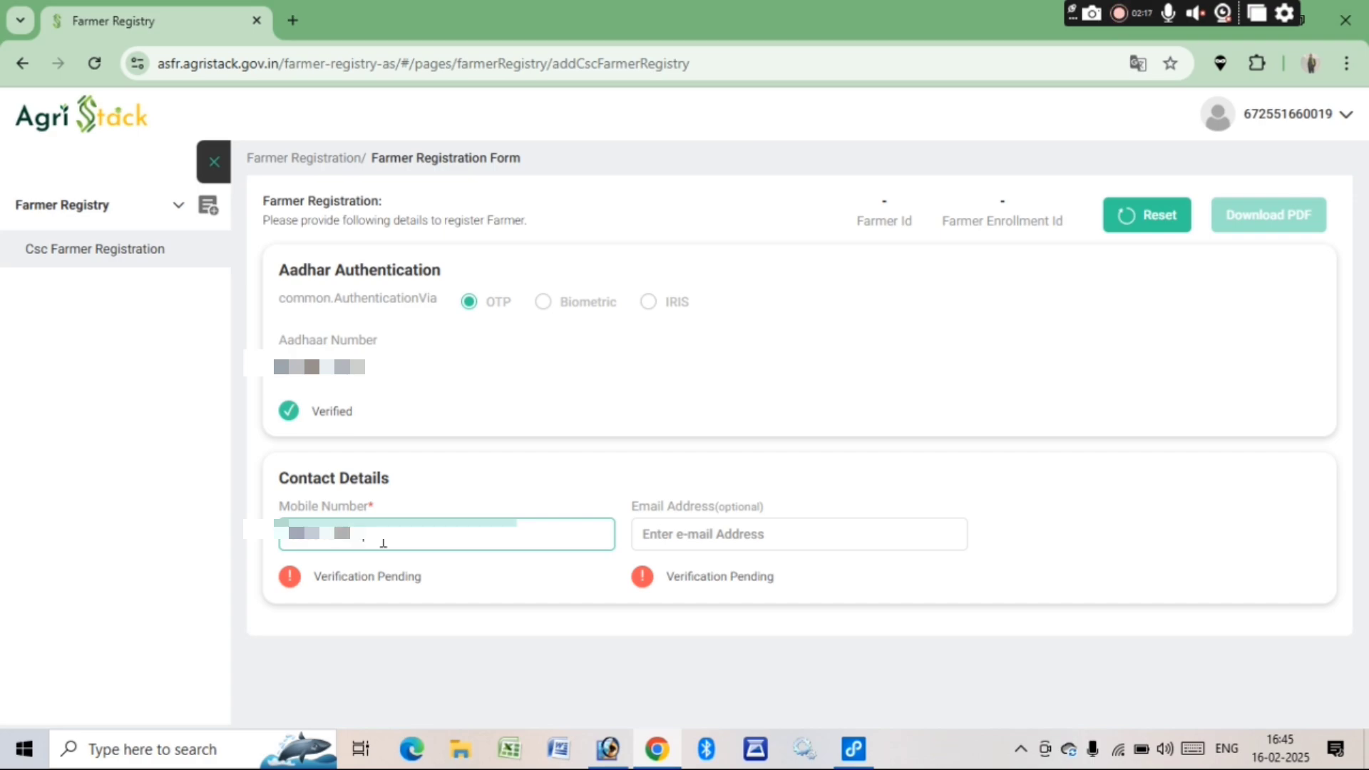
pyautogui.click(363, 574)
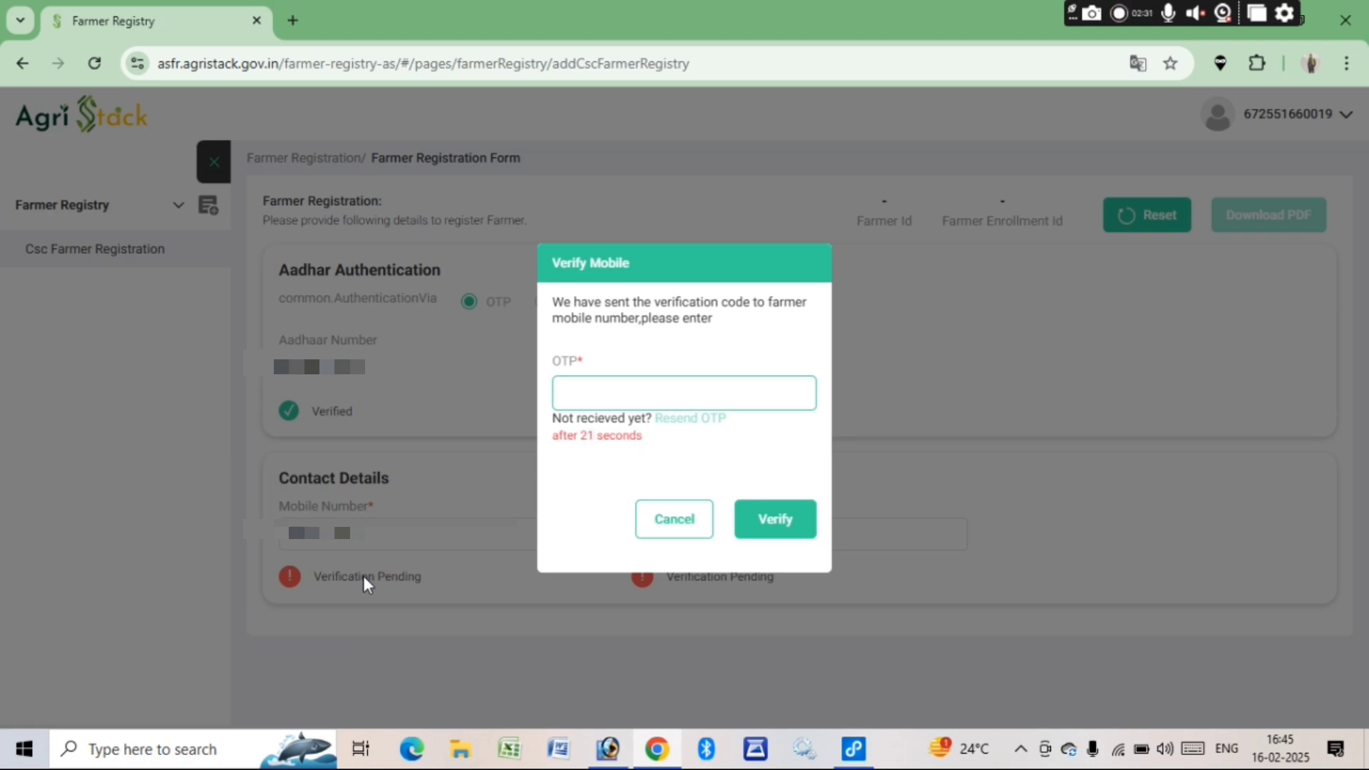
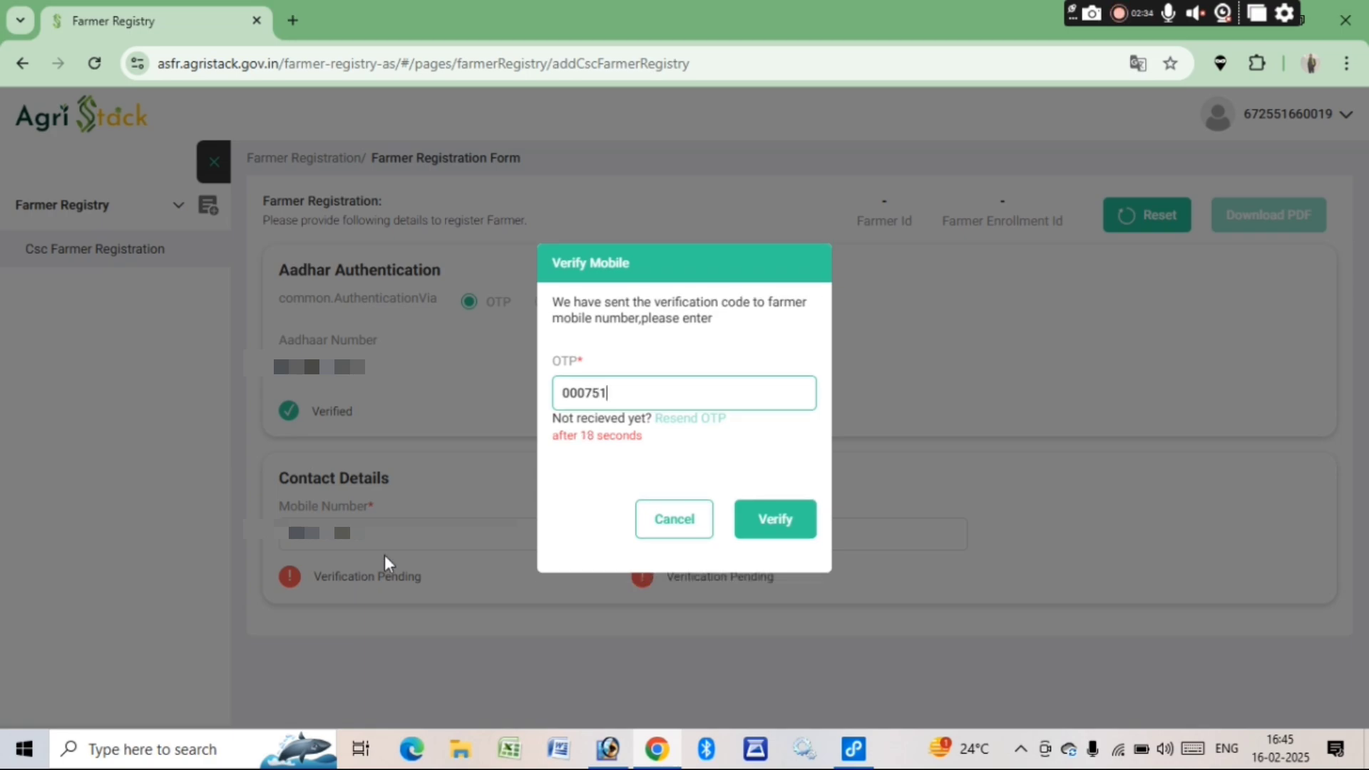
pyautogui.click(749, 512)
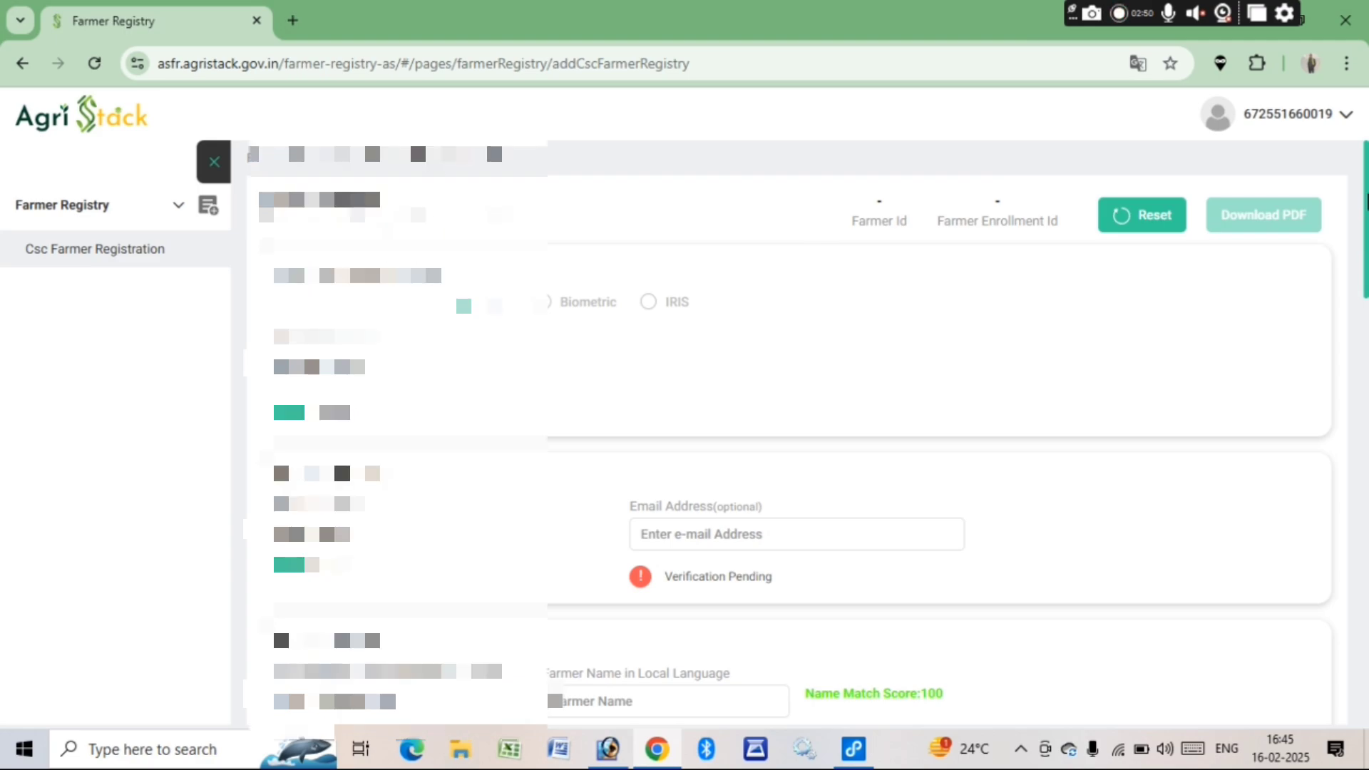
# Scroll down to review Caste Category and Age, then open a new browser tab
pyautogui.moveTo(1366, 202); pyautogui.dragTo(1367, 330)
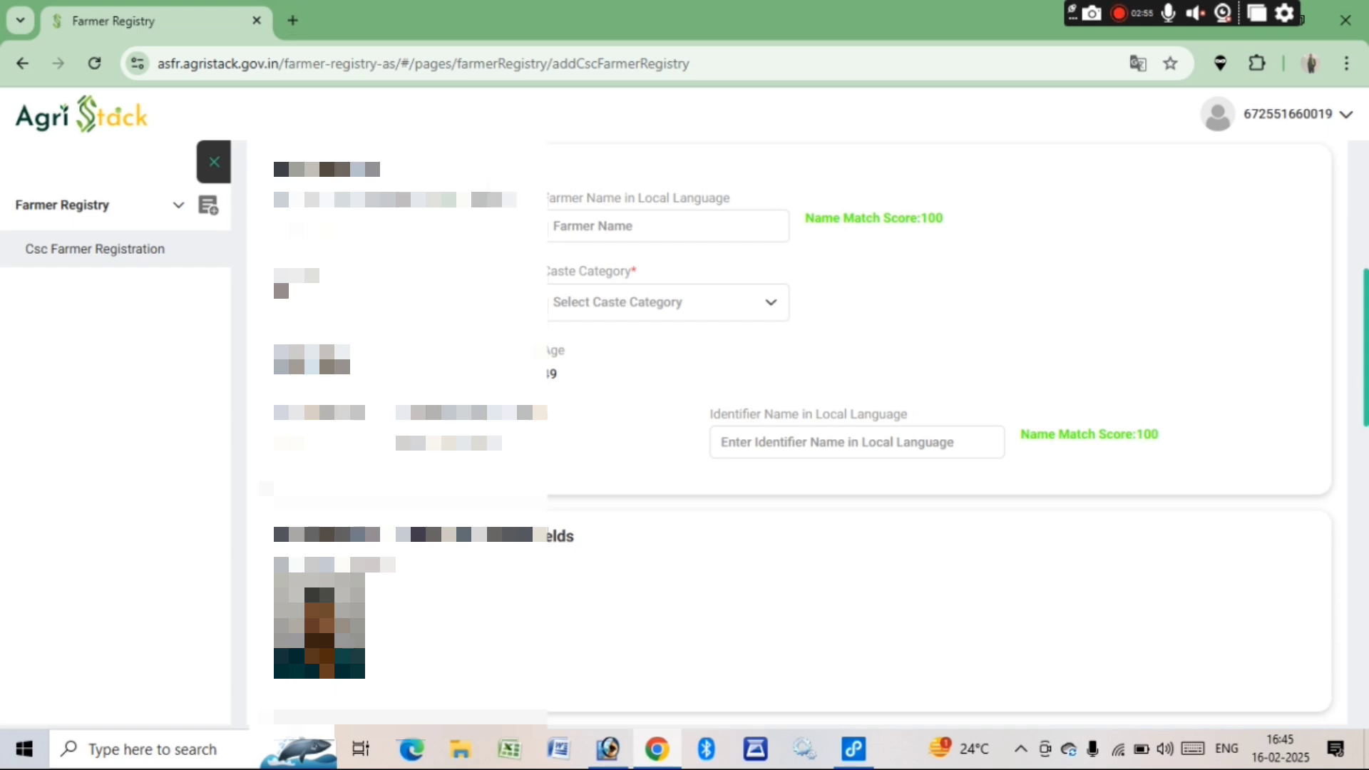
pyautogui.click(291, 21)
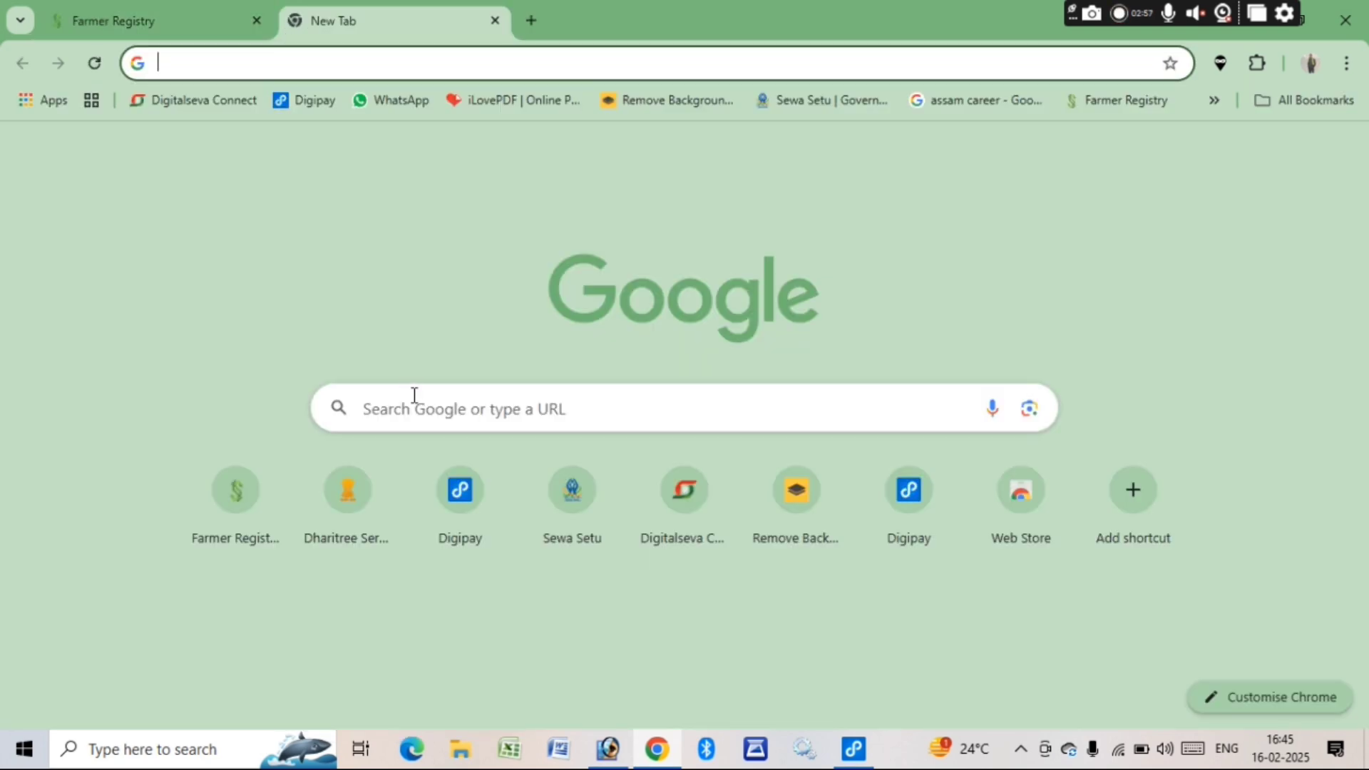
# Find Google Translate, set it to English-to-Assamese, and return to the registry tab
pyautogui.click(414, 397)
pyautogui.write('g')
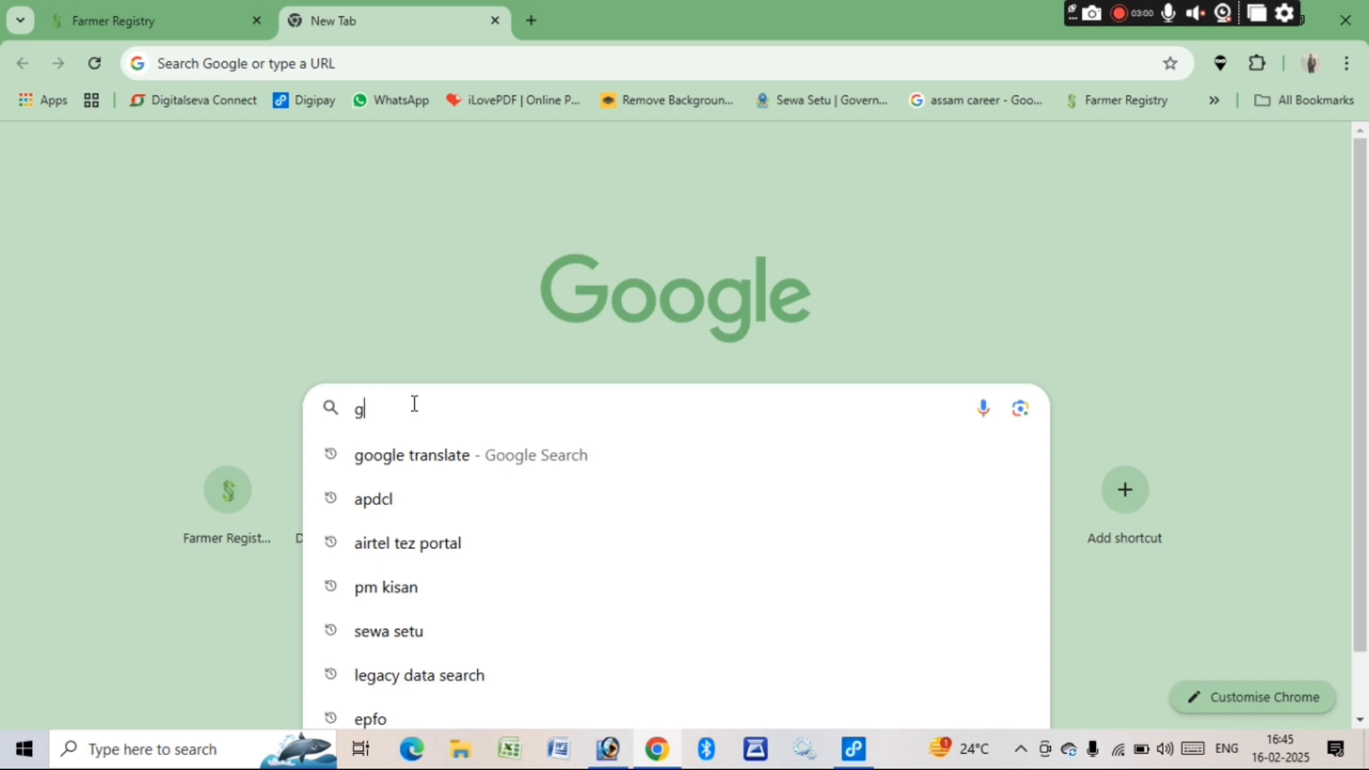
pyautogui.write('oog')
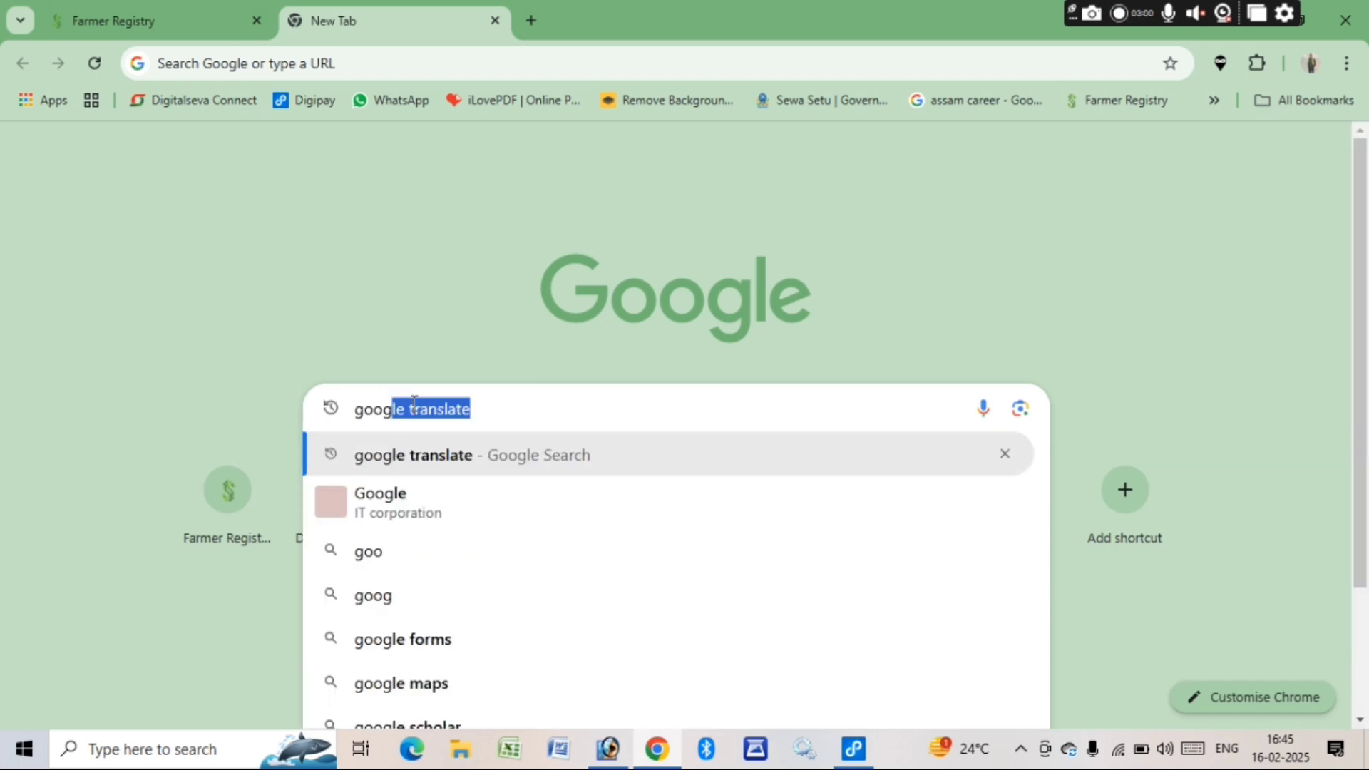
pyautogui.write('letr')
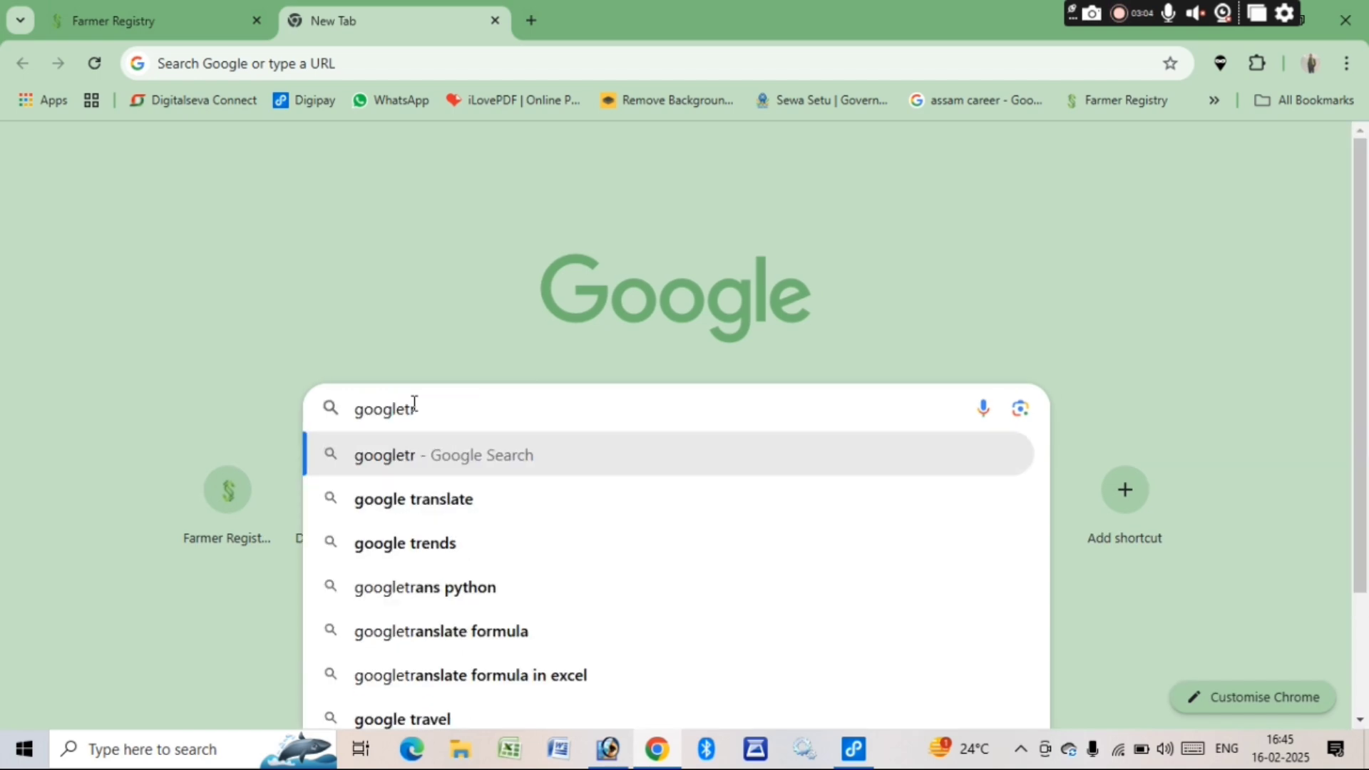
pyautogui.click(427, 506)
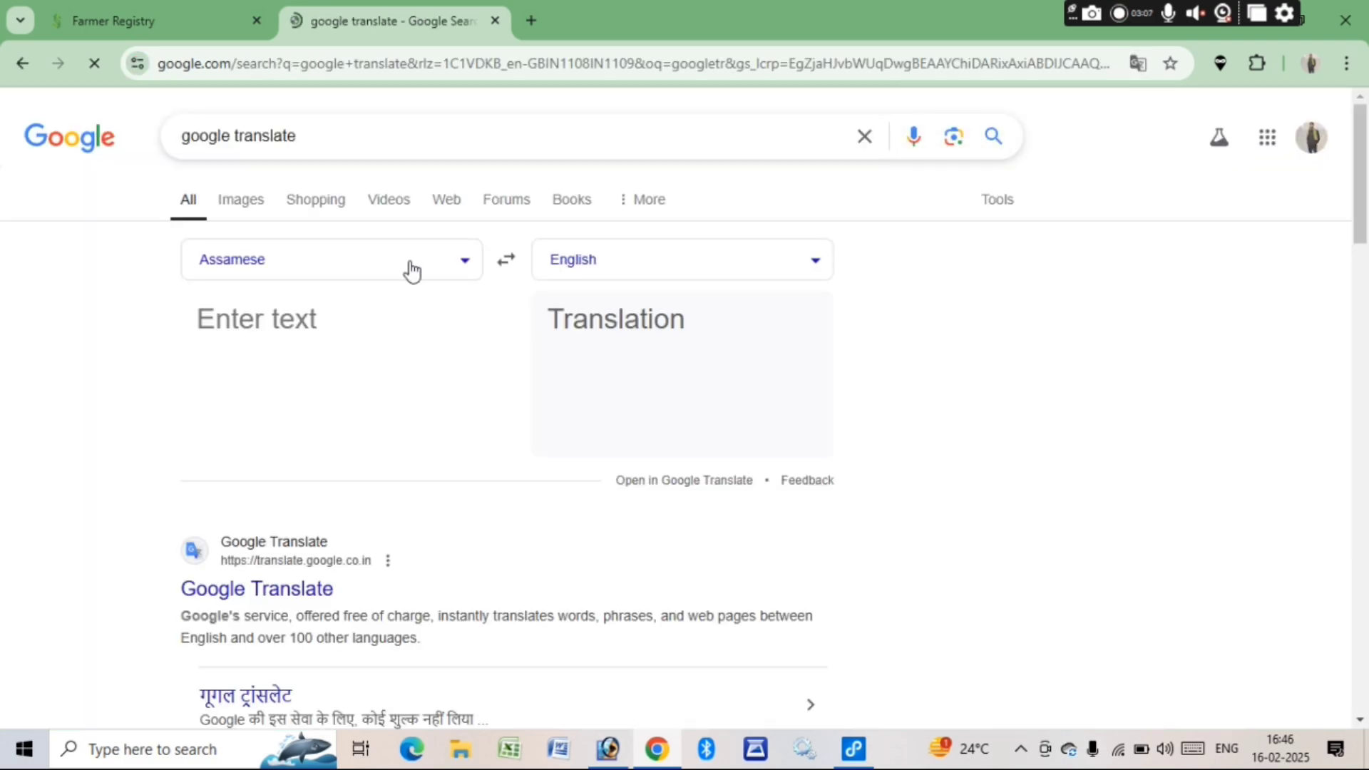
pyautogui.click(790, 274)
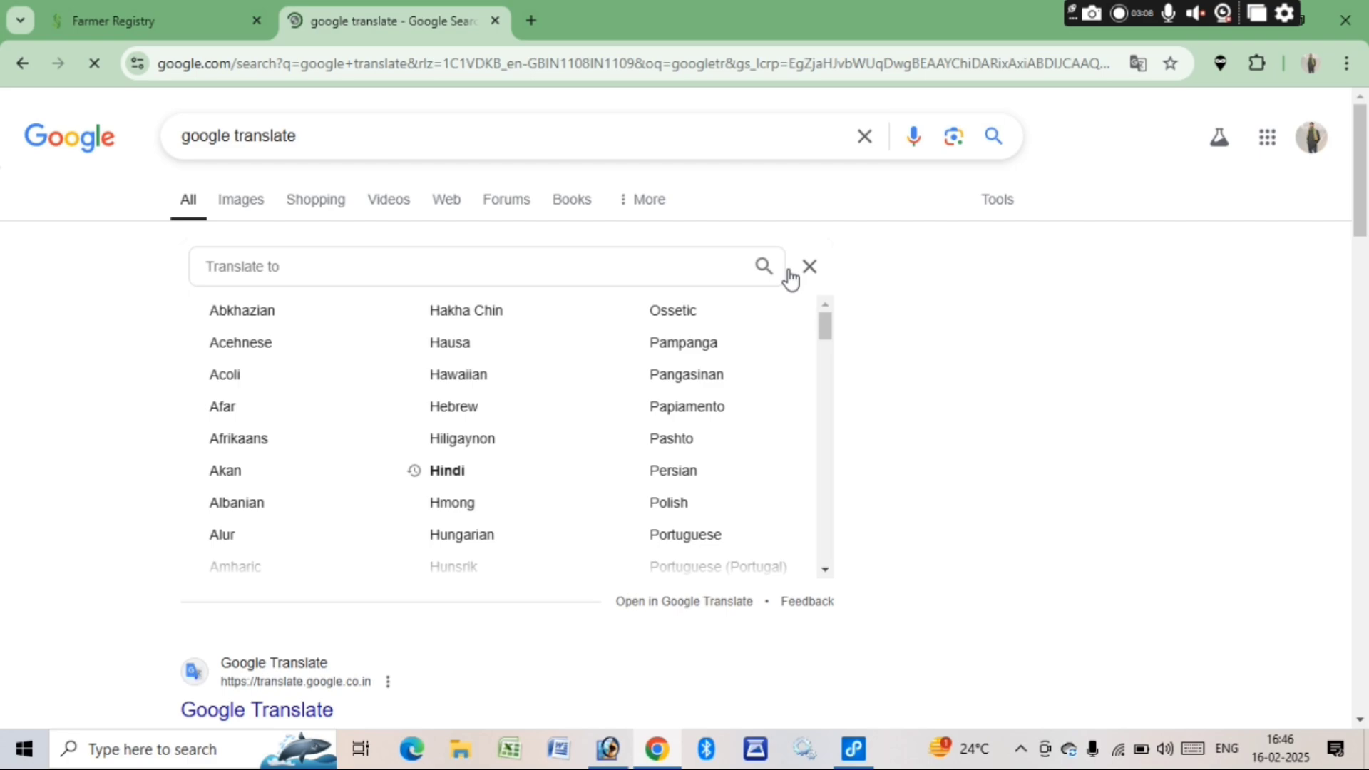
pyautogui.click(793, 271)
pyautogui.click(504, 270)
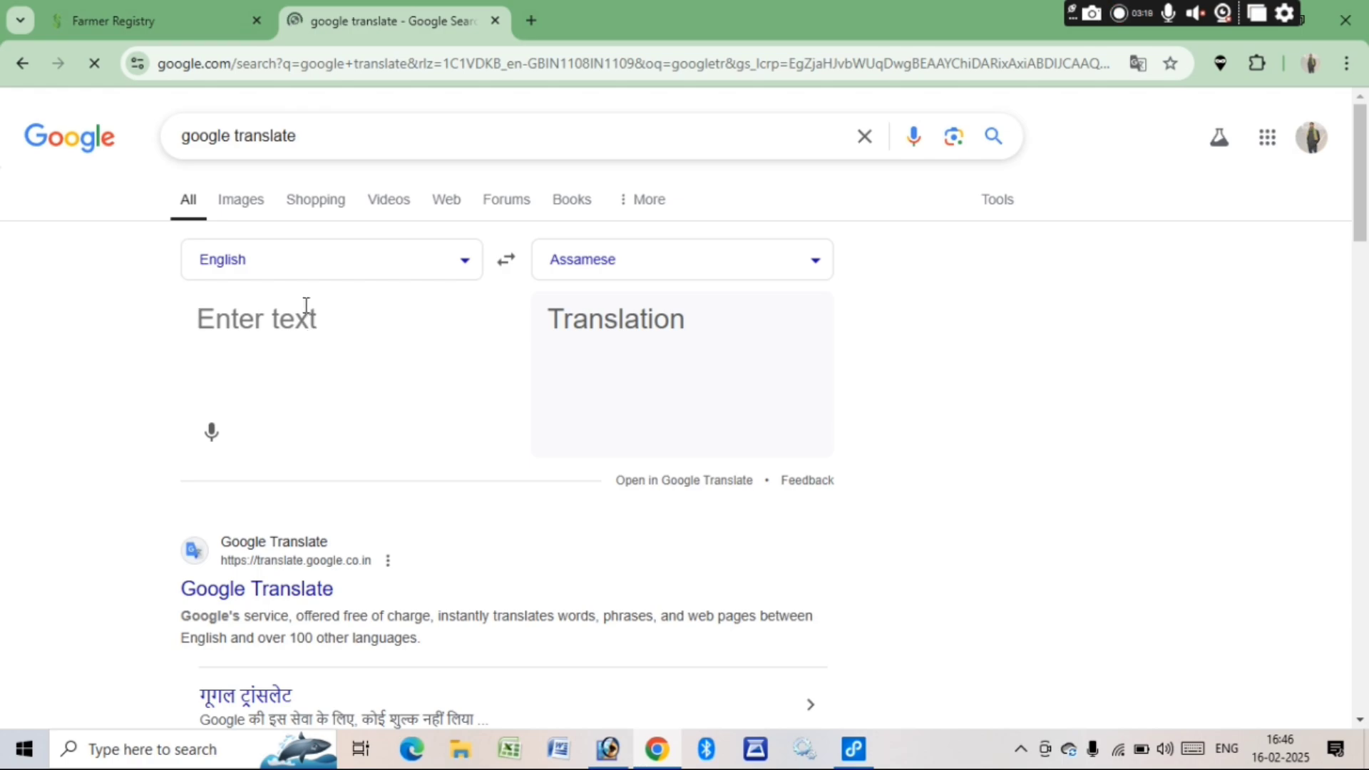
pyautogui.click(136, 14)
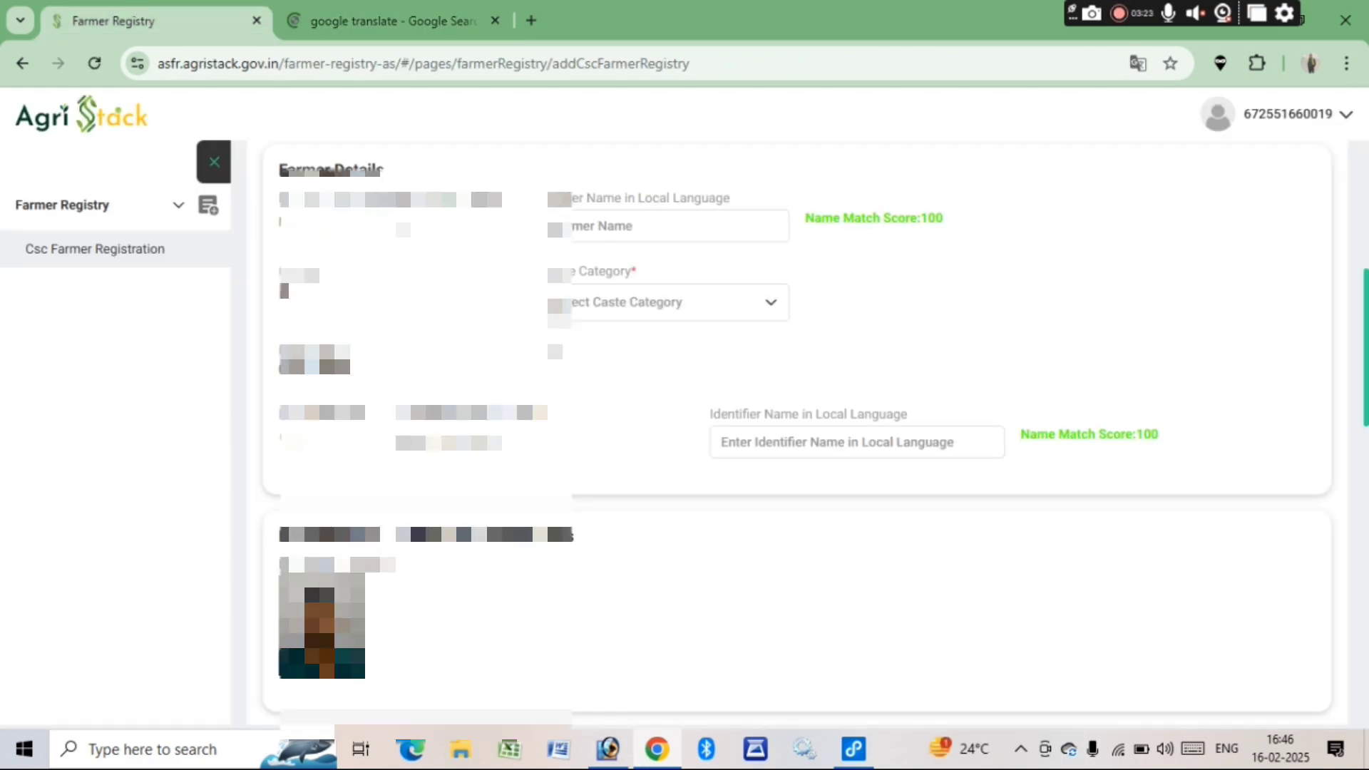
# Translate the farmer's name into Assamese, dropping a letter from the first name, and select the output
pyautogui.moveTo(403, 229); pyautogui.dragTo(272, 241)
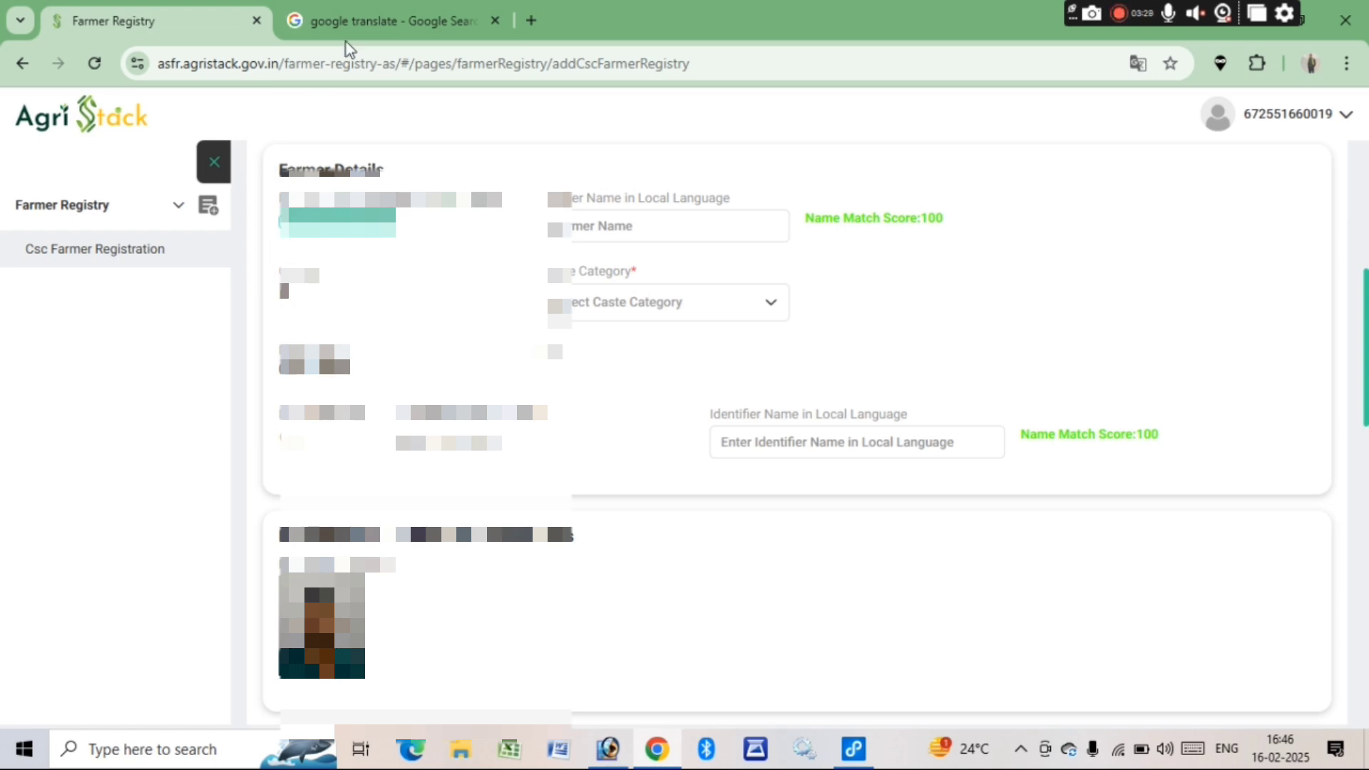
pyautogui.click(354, 23)
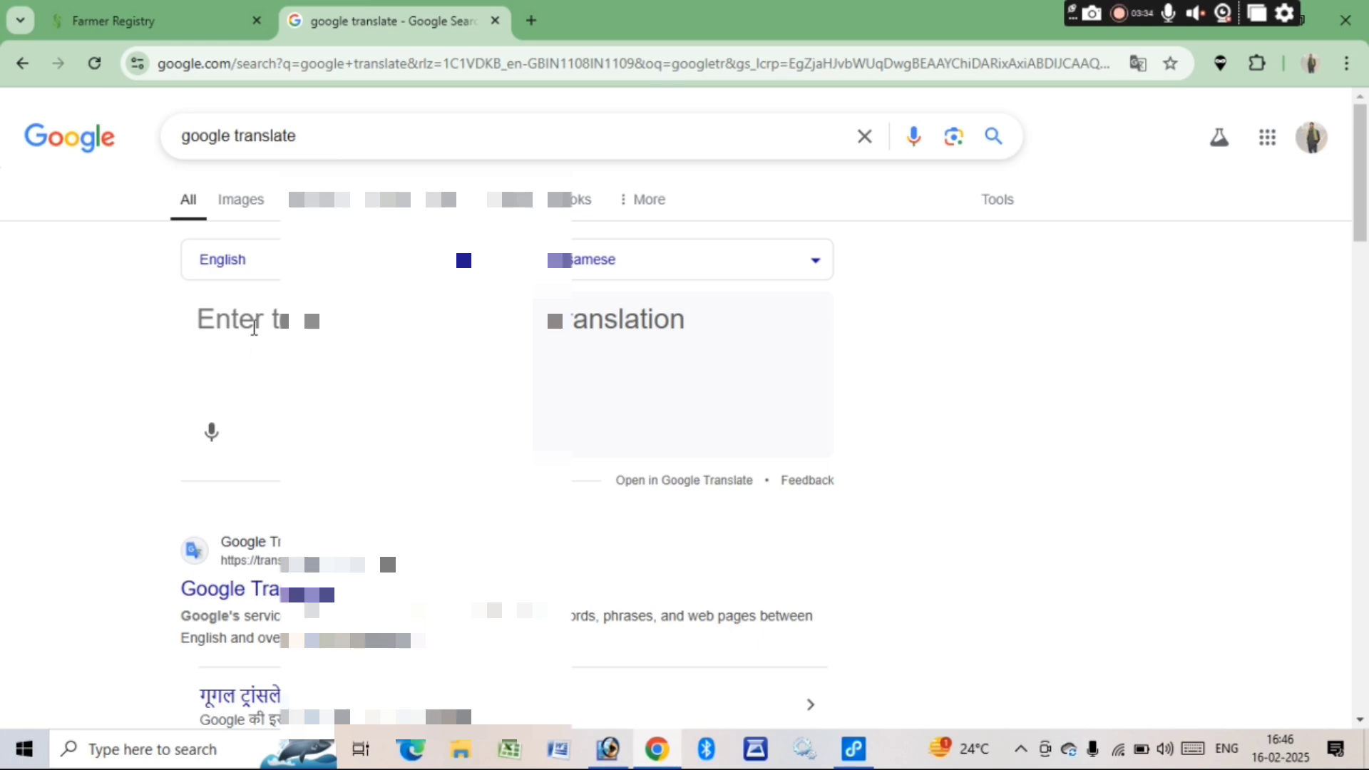
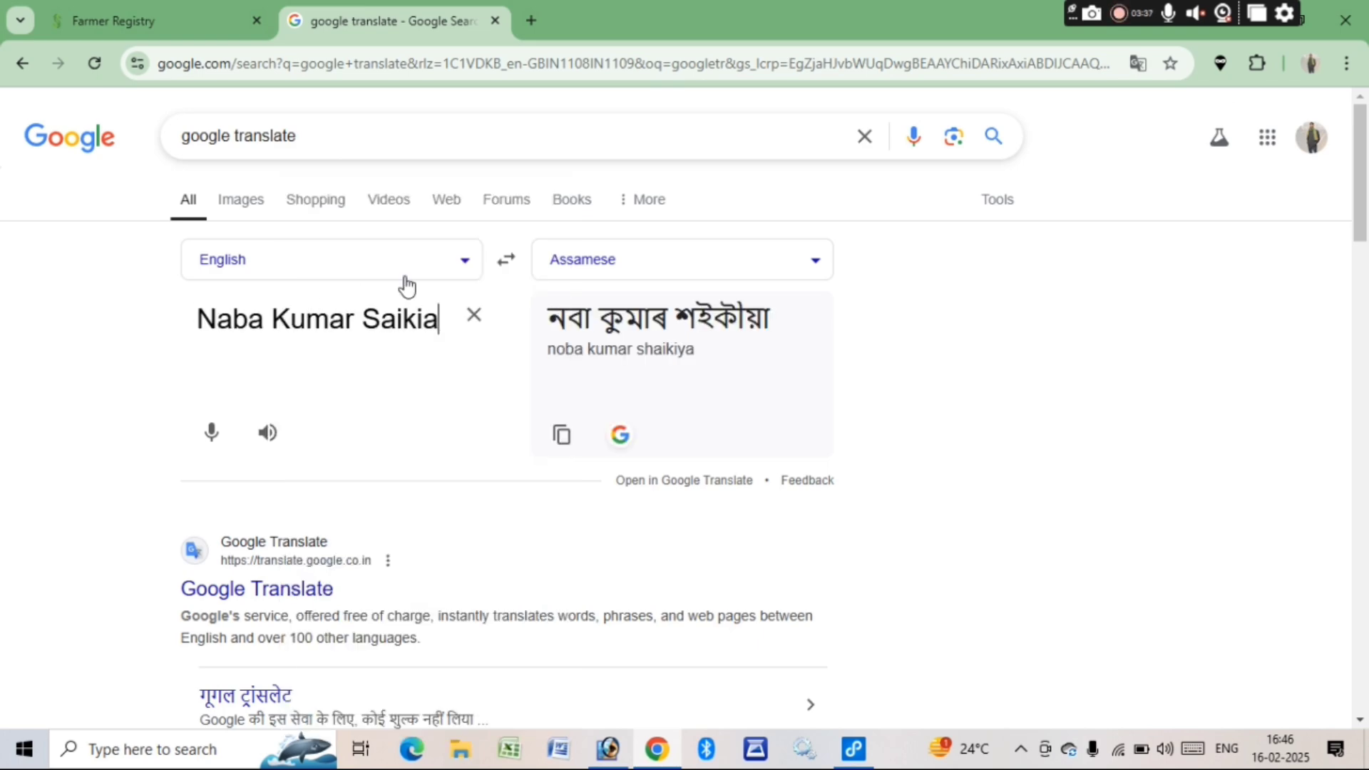
pyautogui.click(262, 320)
pyautogui.press('BackSpace')
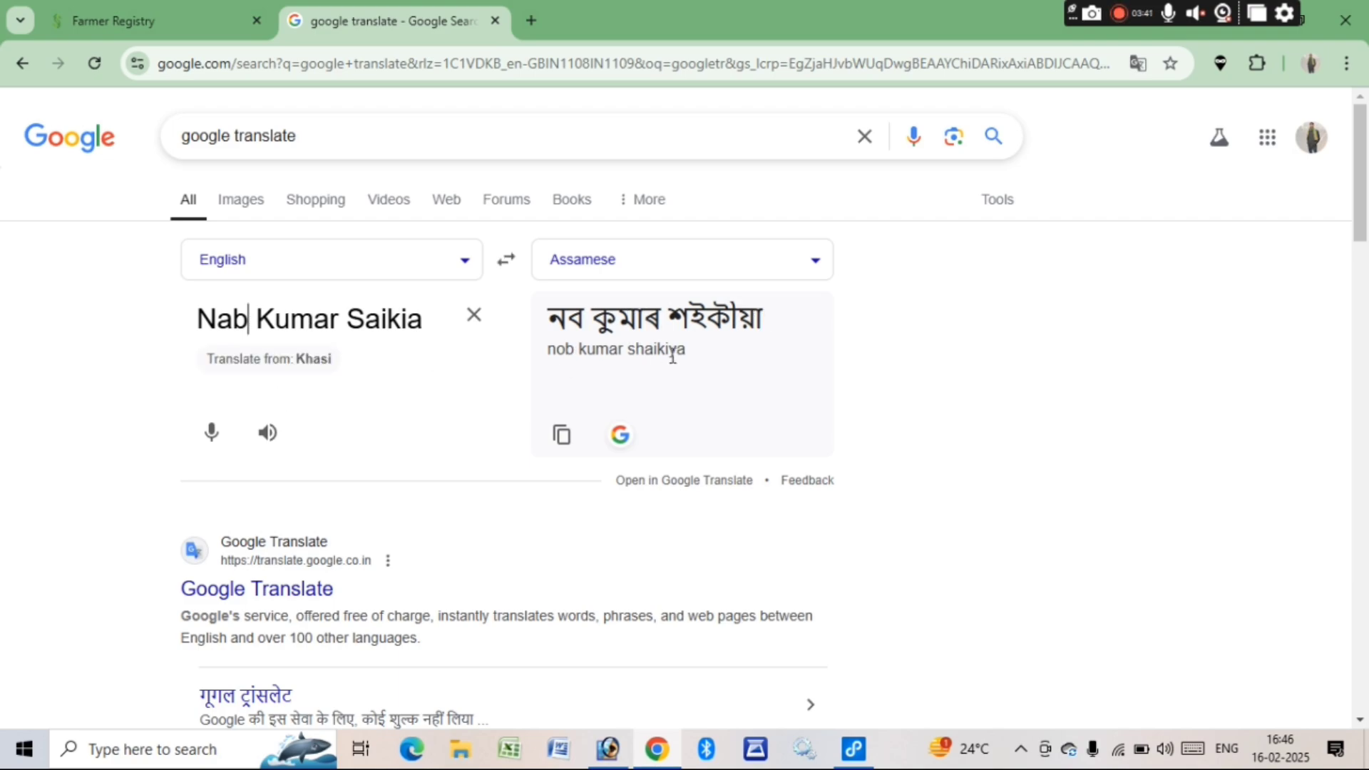
pyautogui.moveTo(555, 325); pyautogui.dragTo(778, 331)
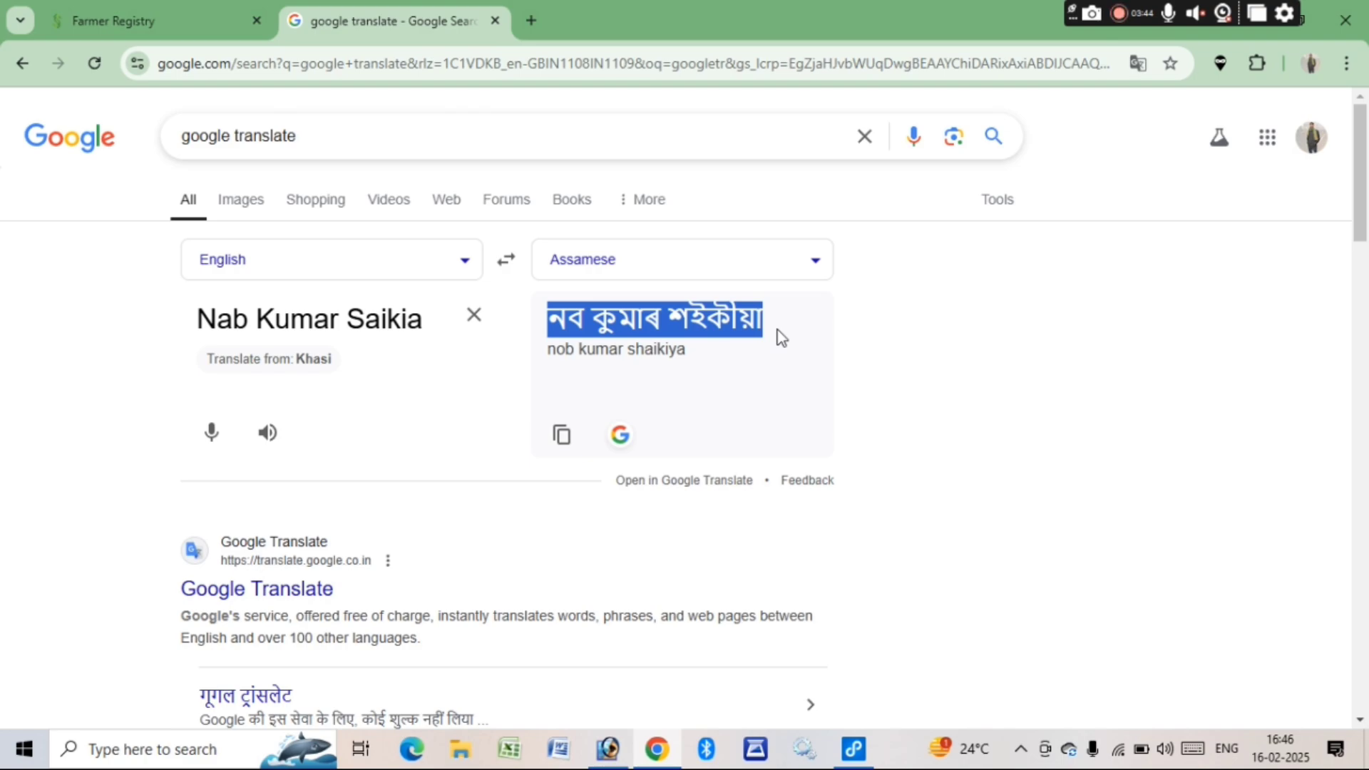
pyautogui.click(112, 7)
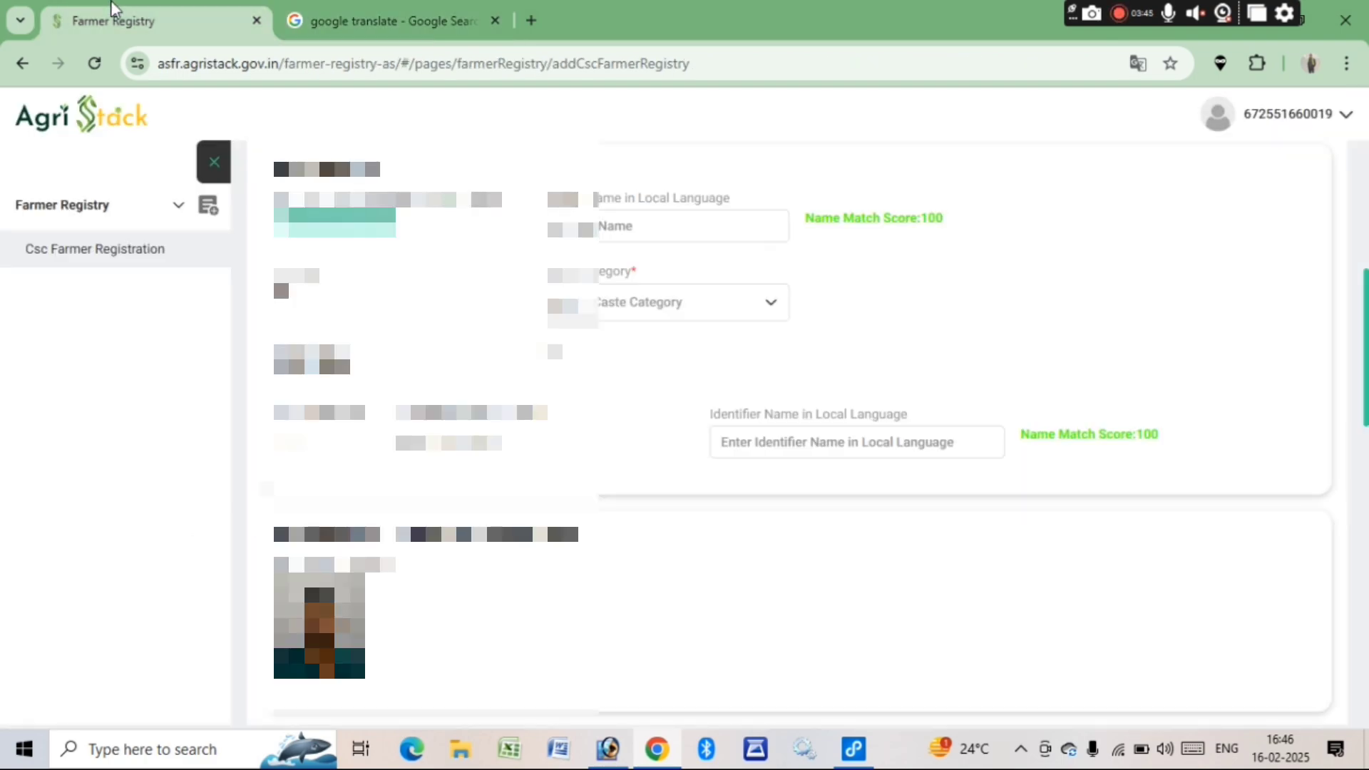
# Paste the Assamese name into the Name in Local Language field
pyautogui.click(602, 227)
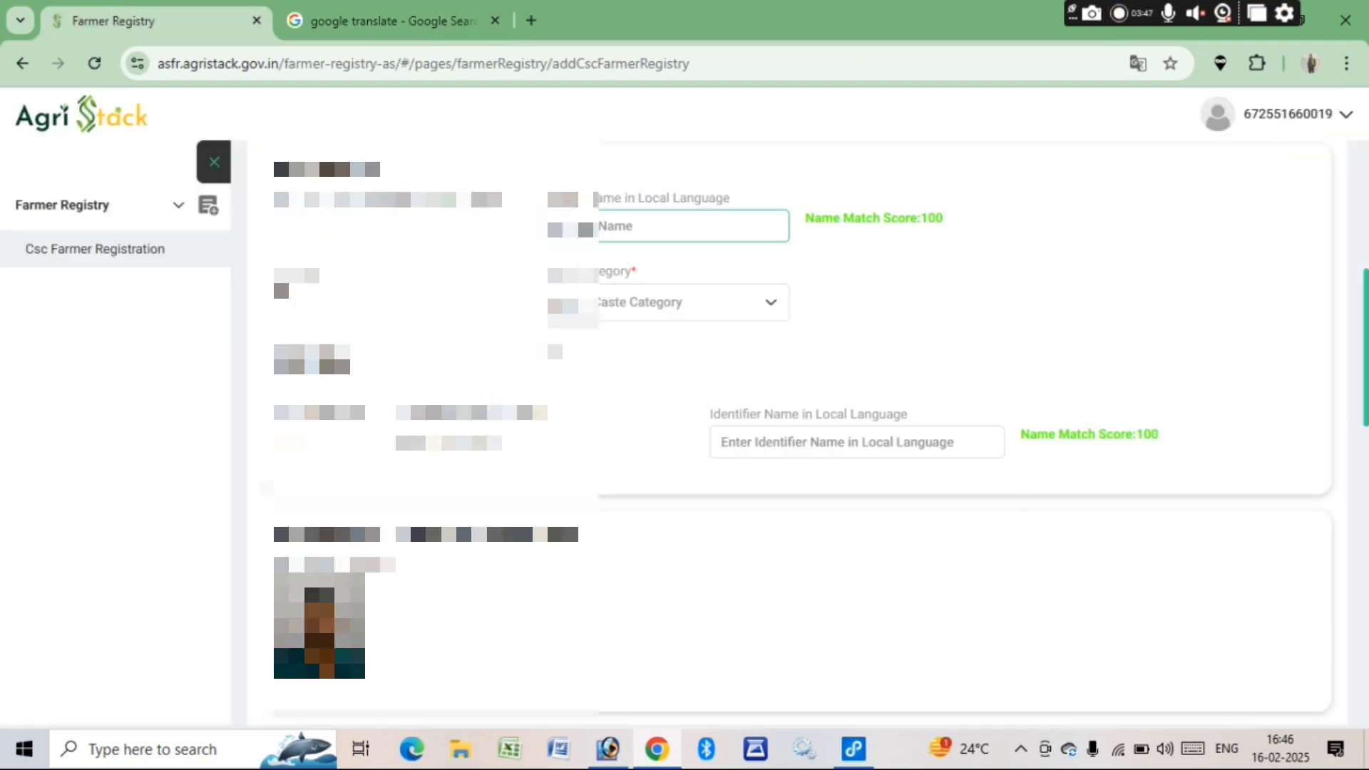
pyautogui.hotkey('ctrl', 'v')
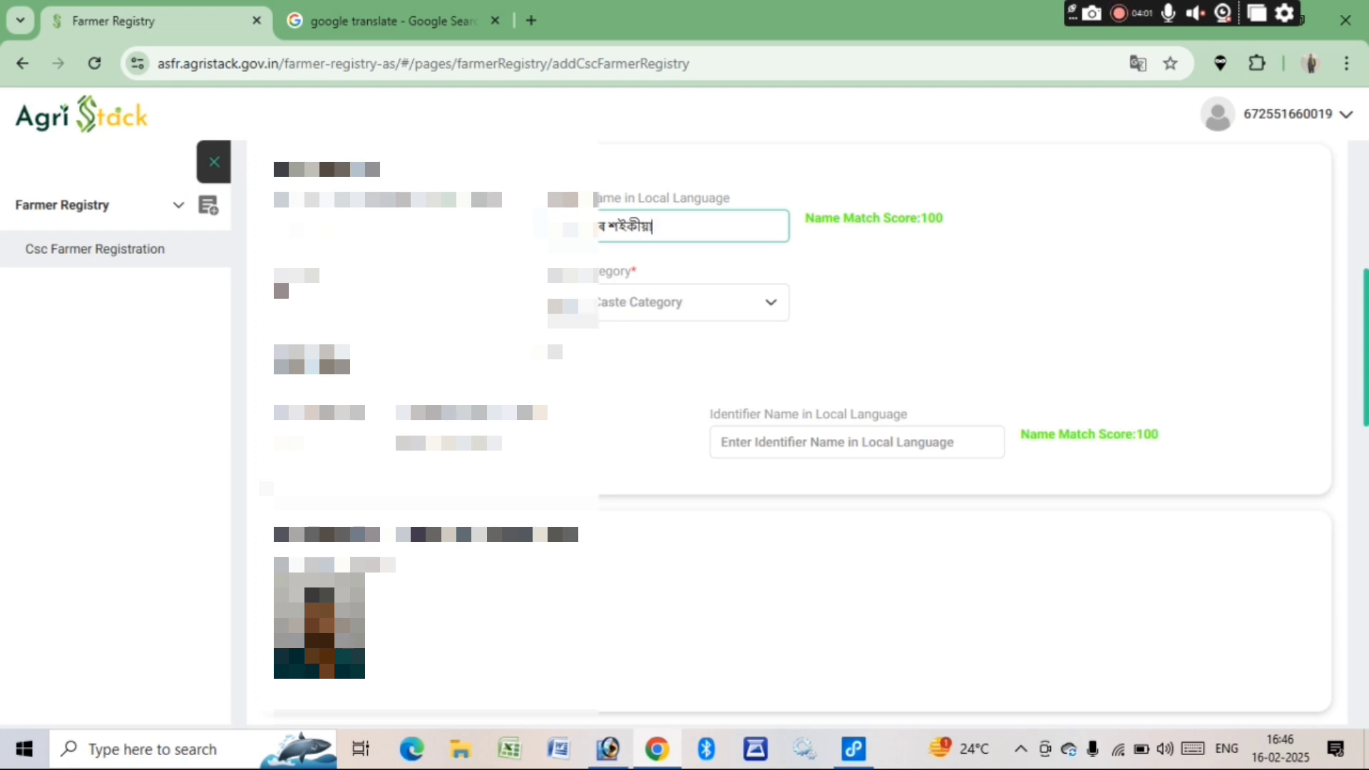
pyautogui.click(389, 26)
# Respell the first name ending in 'wa' and select the changed Assamese characters
pyautogui.moveTo(199, 319); pyautogui.dragTo(427, 319)
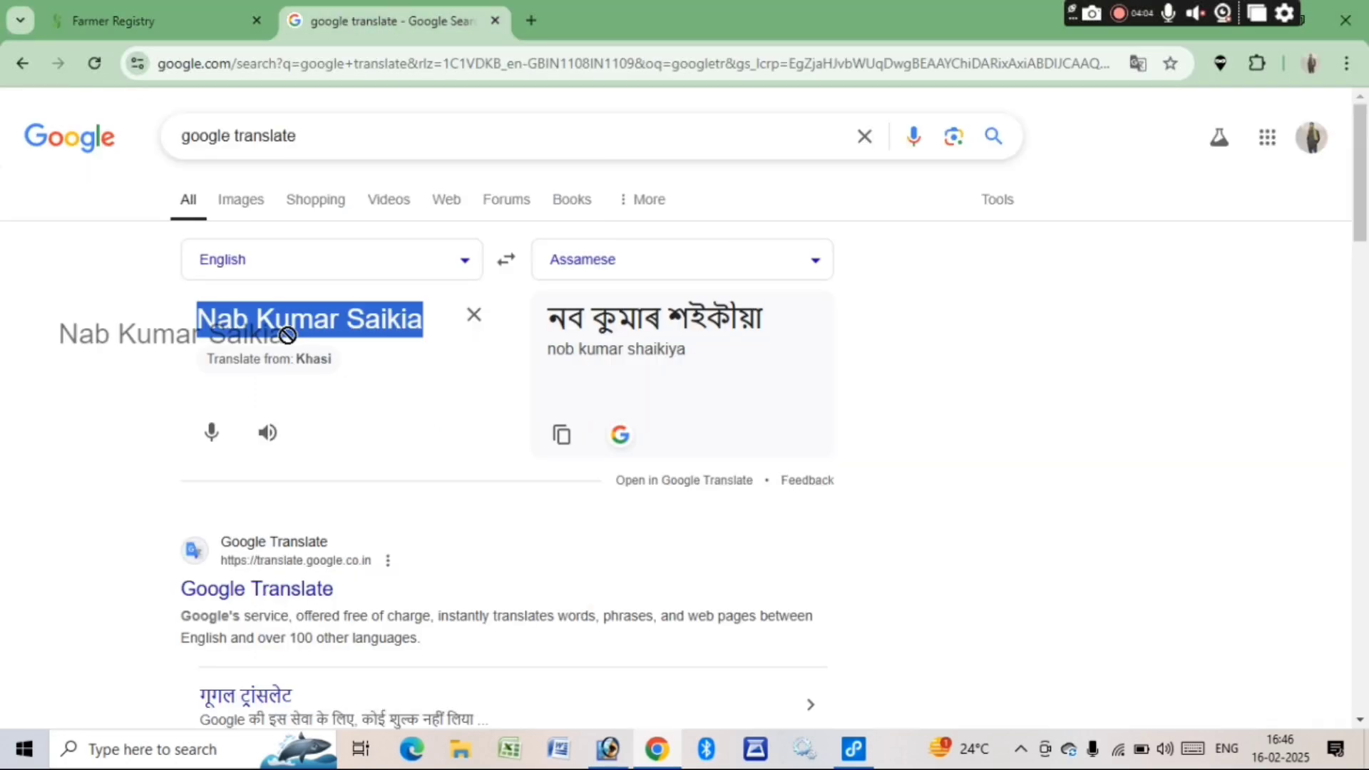
pyautogui.click(318, 327)
pyautogui.moveTo(256, 326); pyautogui.dragTo(467, 338)
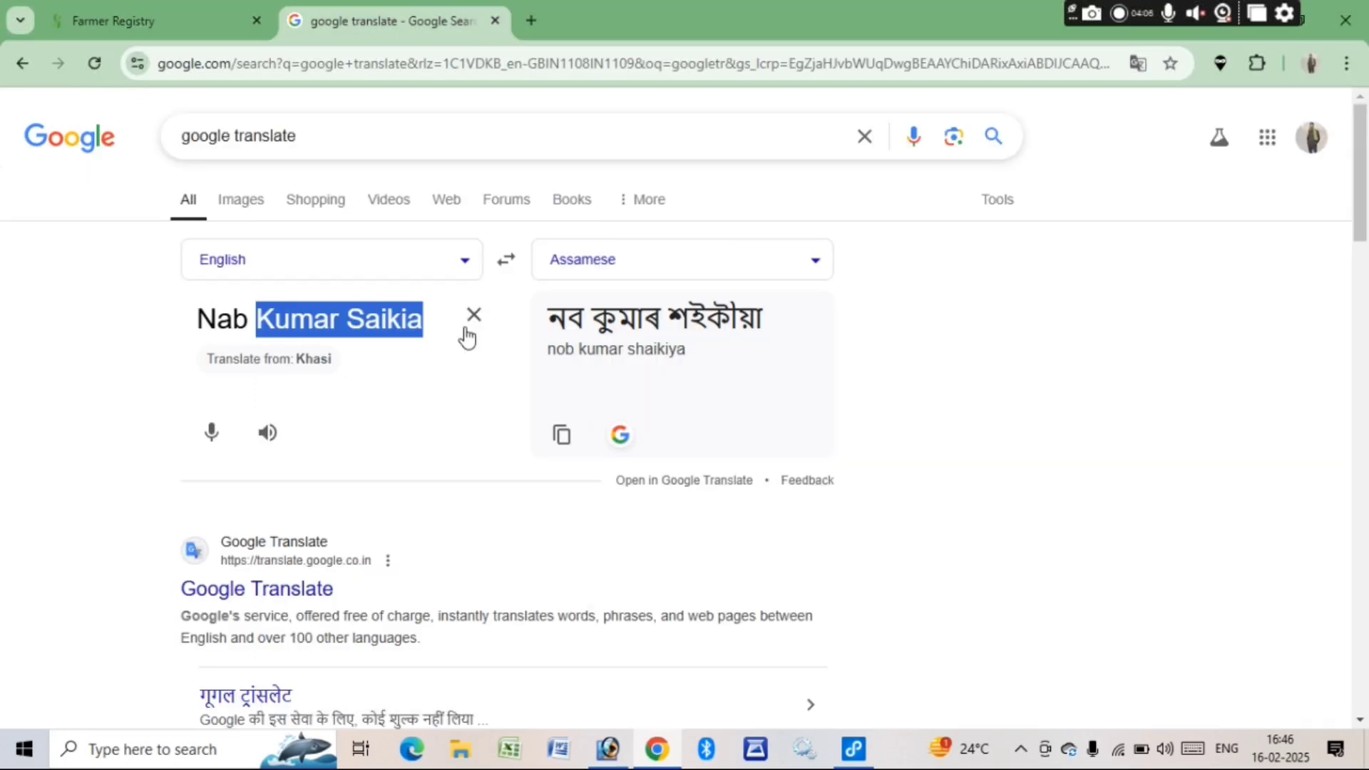
pyautogui.press('BackSpace')
pyautogui.press('BackSpace')
pyautogui.press('BackSpace')
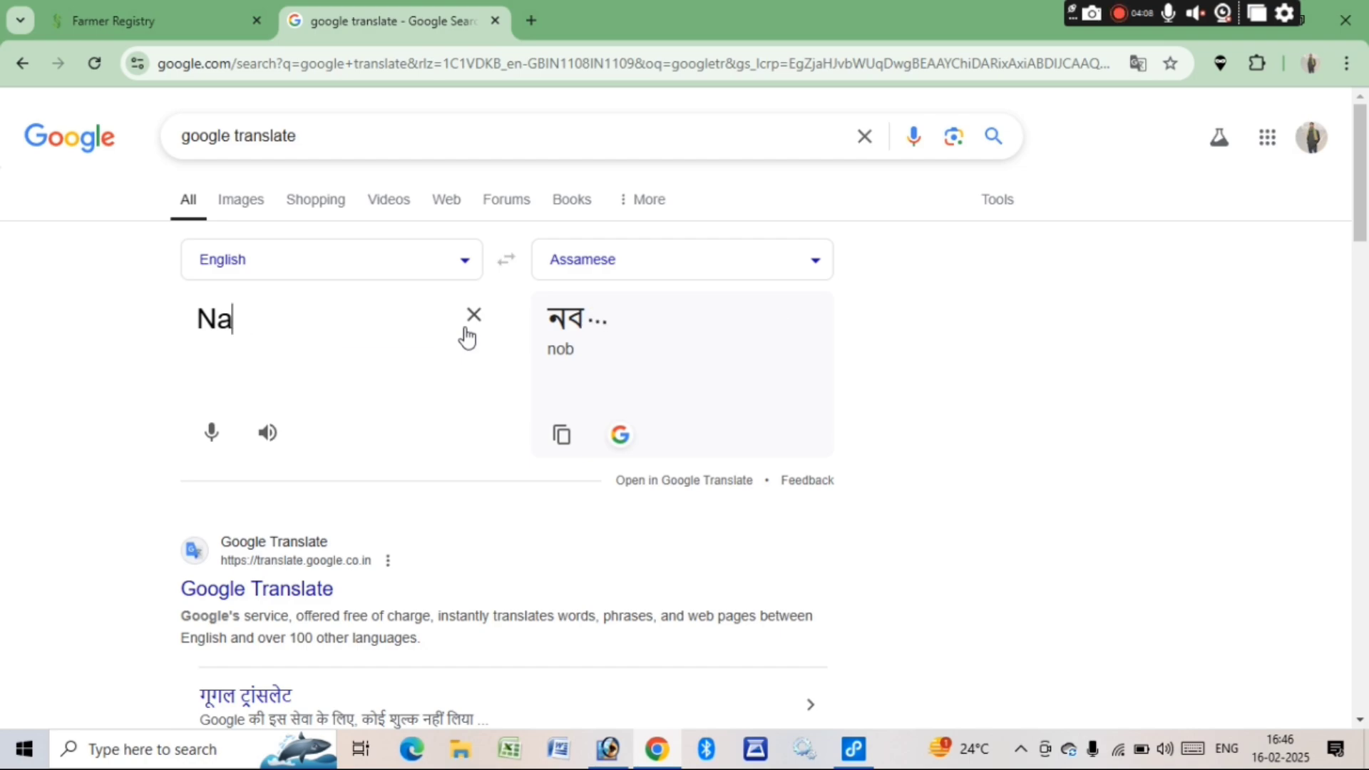
pyautogui.write('w')
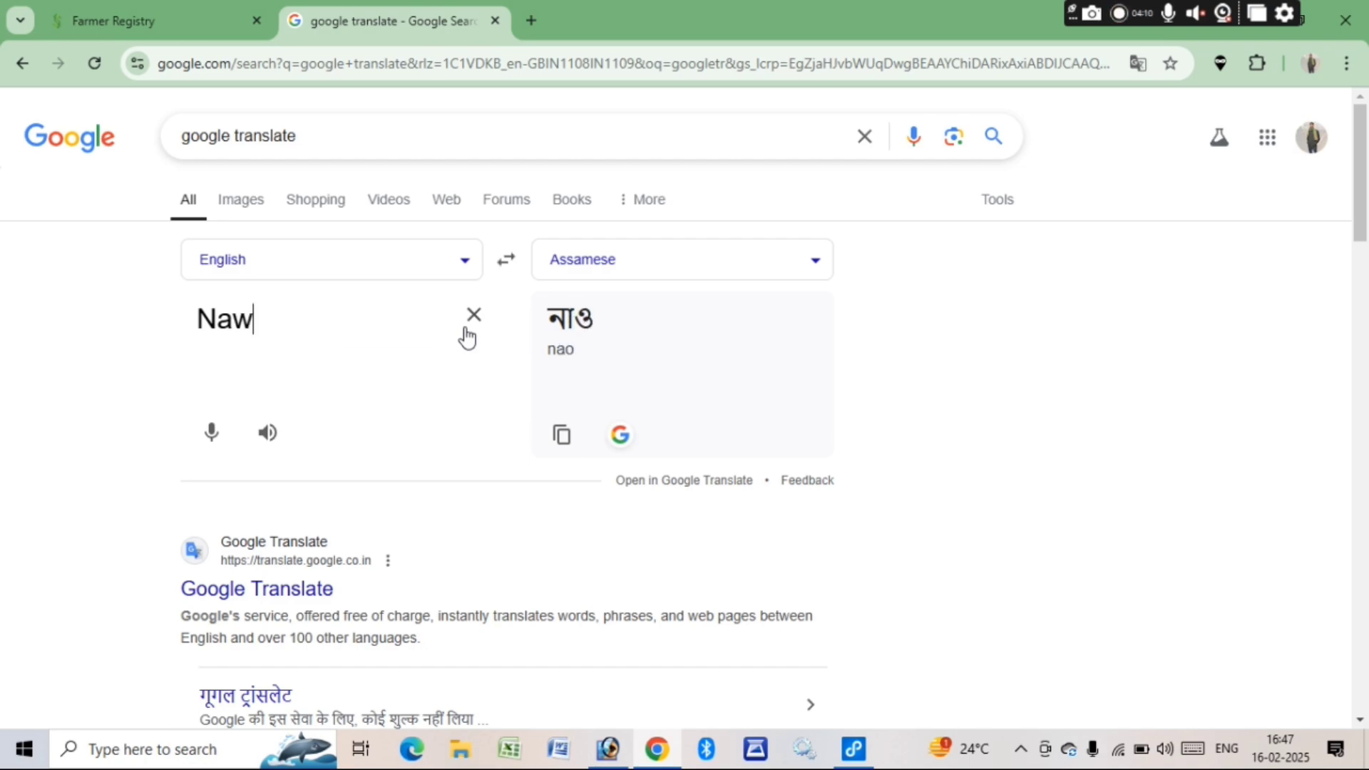
pyautogui.write('a')
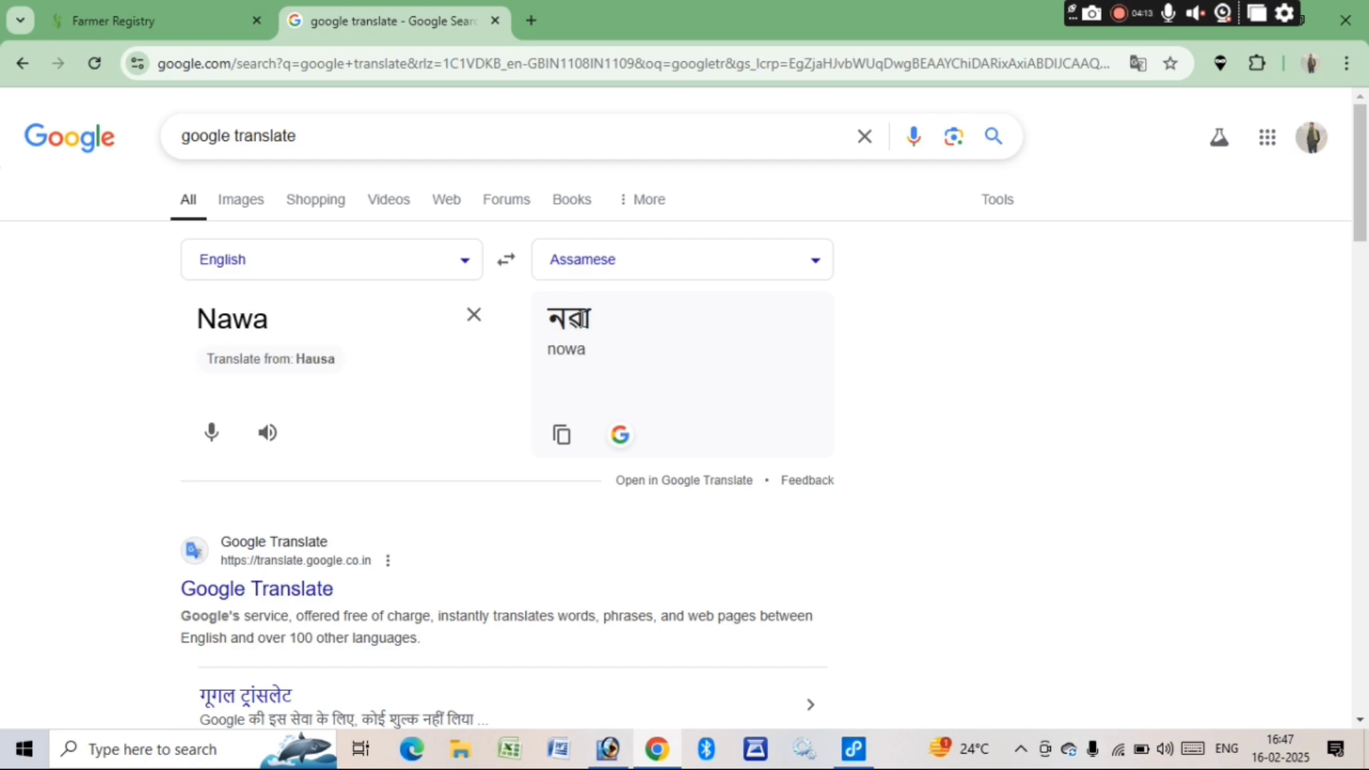
pyautogui.moveTo(567, 318); pyautogui.dragTo(614, 329)
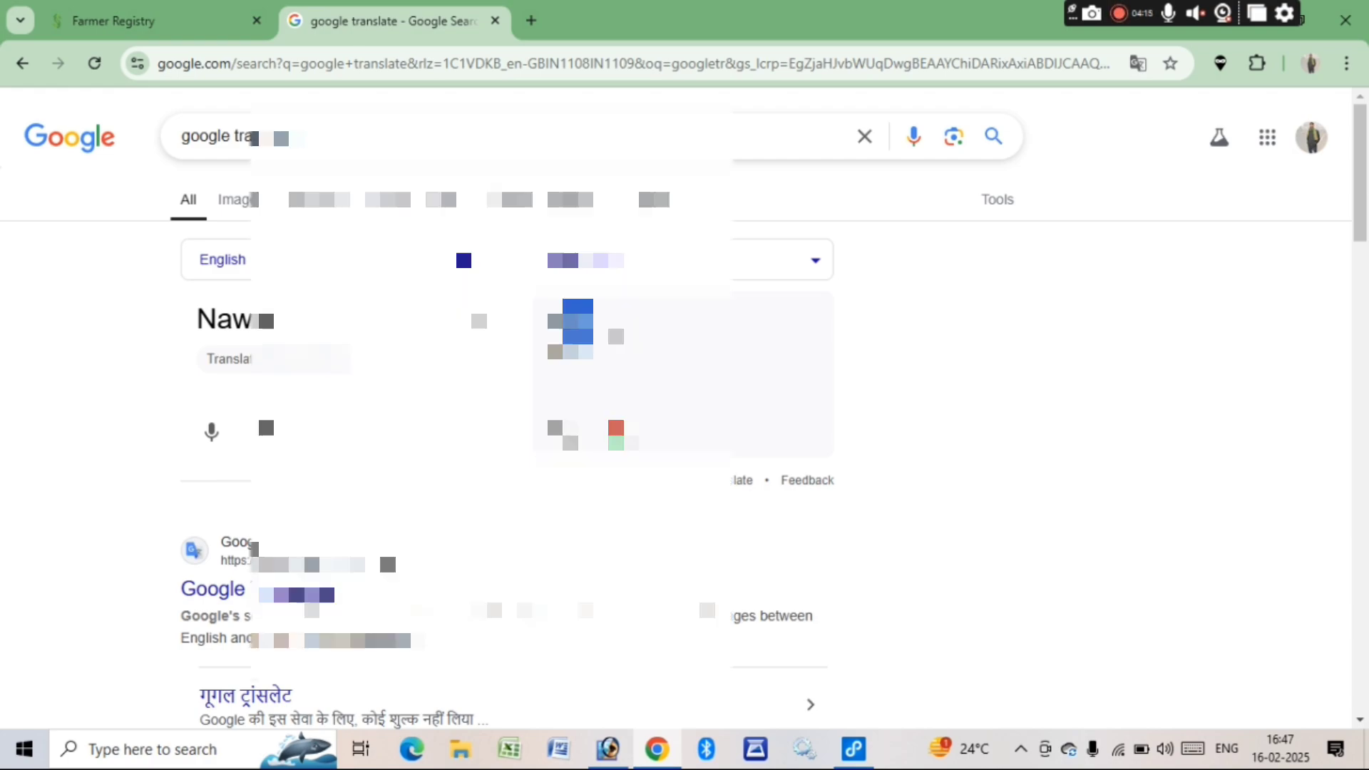
pyautogui.click(128, 21)
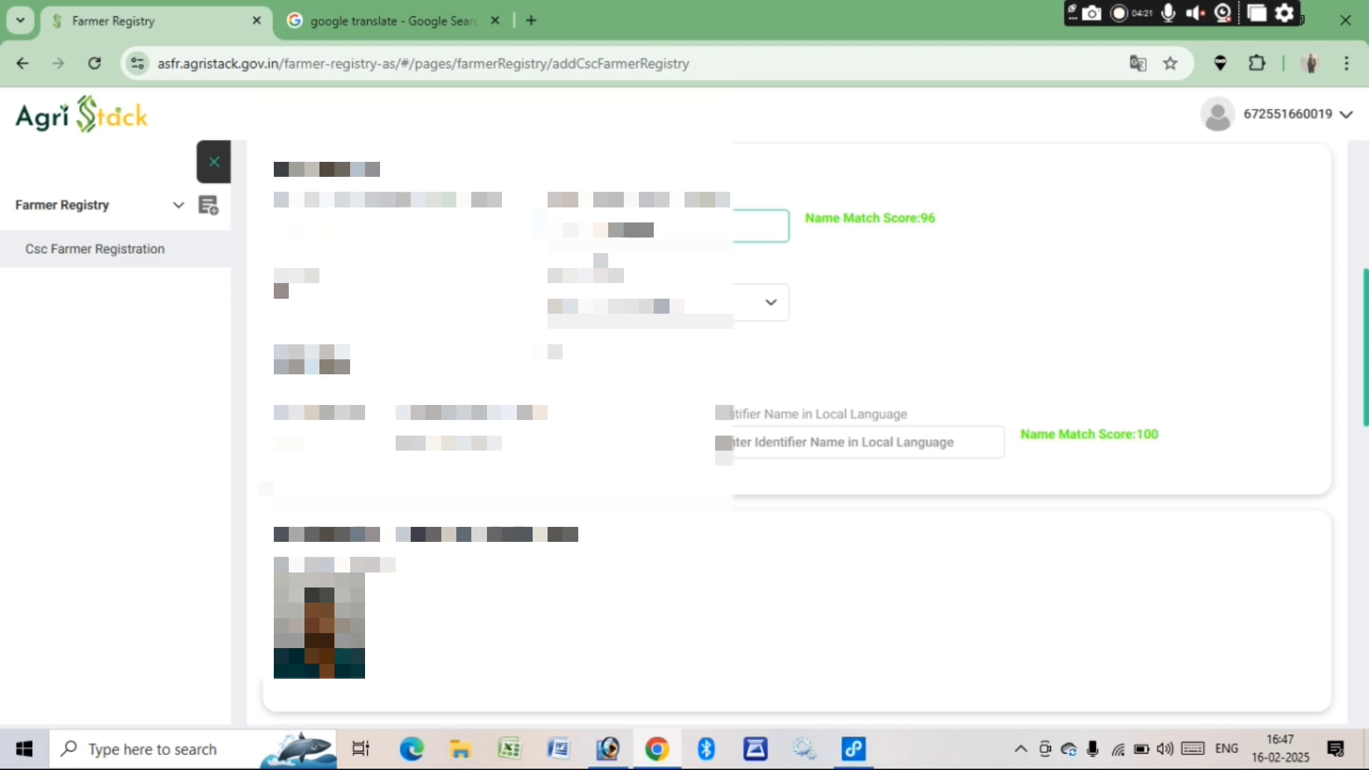
# Choose a Caste Category and start trimming the local-language name to recheck its score
pyautogui.click(623, 312)
pyautogui.click(585, 479)
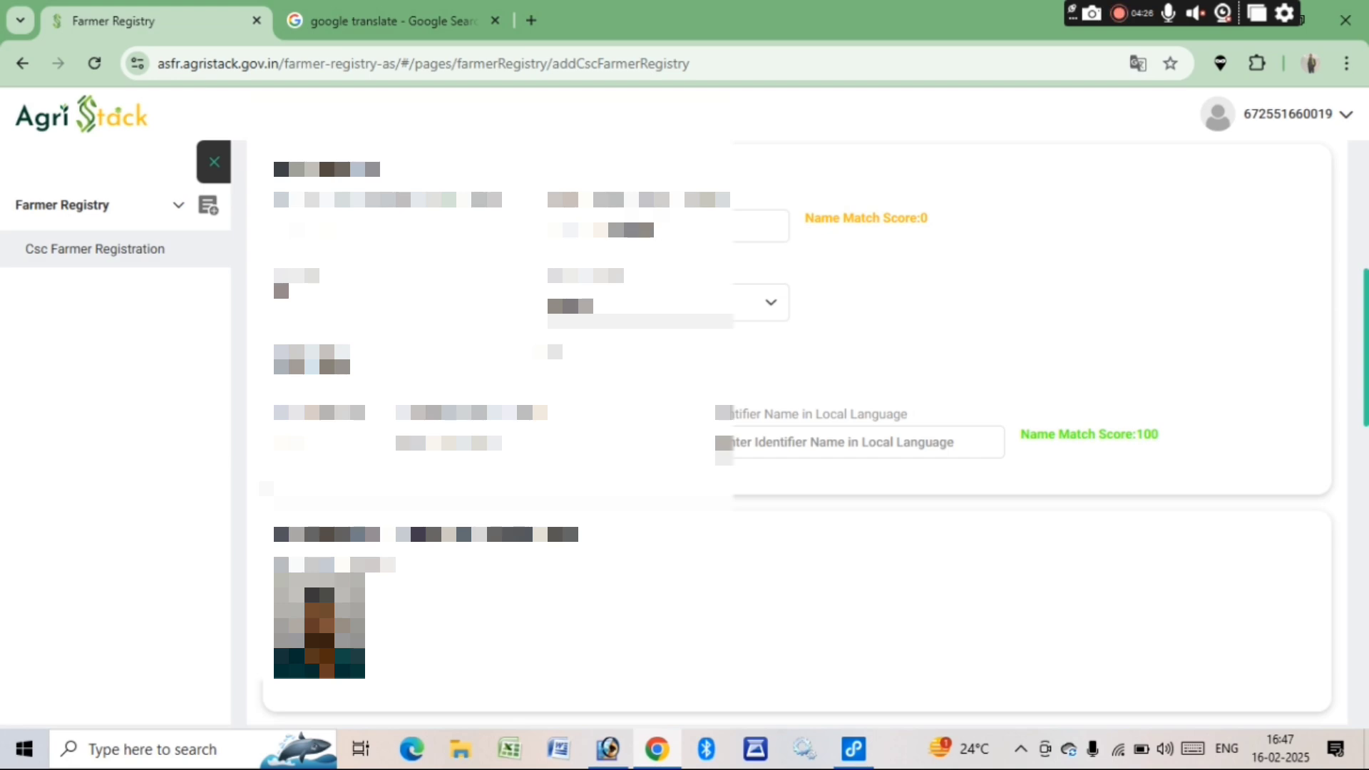
pyautogui.click(572, 228)
pyautogui.press('BackSpace')
pyautogui.click(979, 270)
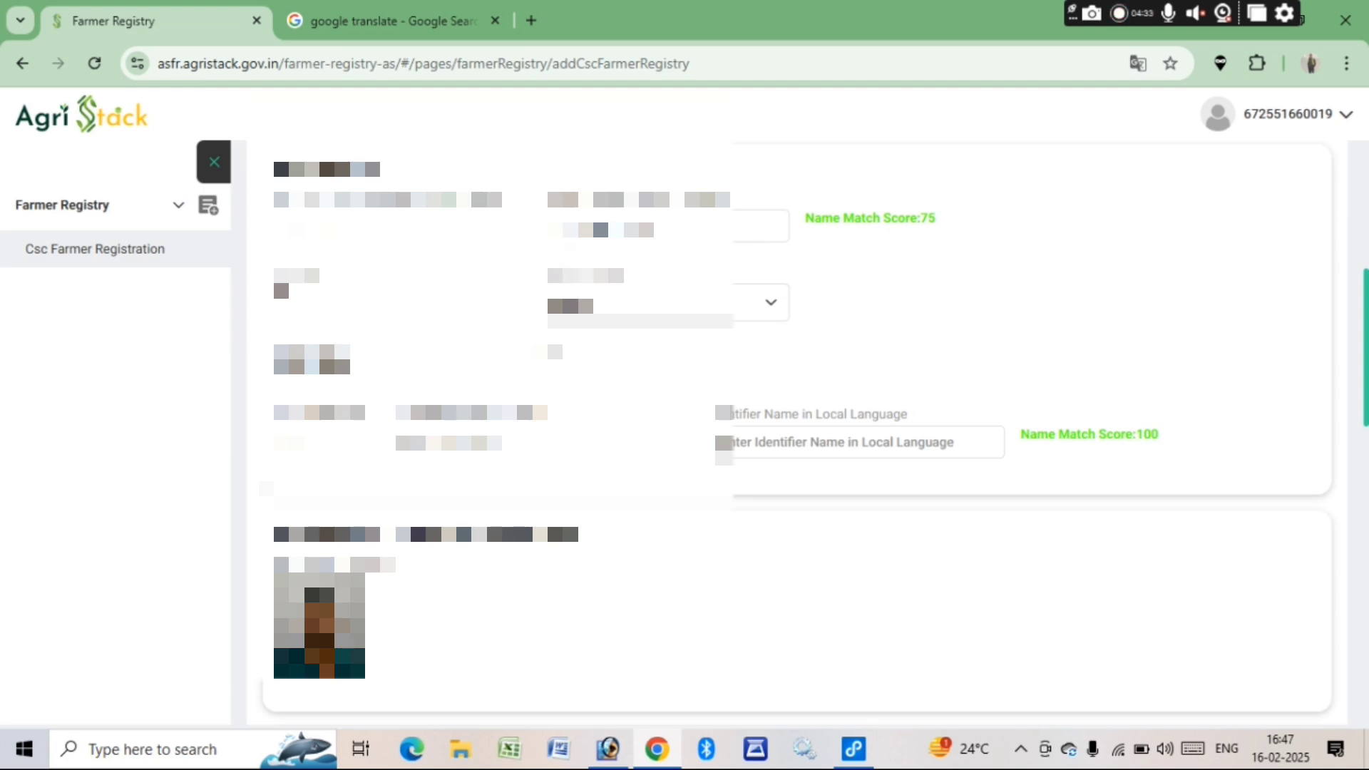
# Keep correcting the Assamese name until the match score reads 96, then select the identifier's name
pyautogui.click(571, 230)
pyautogui.press('BackSpace')
pyautogui.click(981, 259)
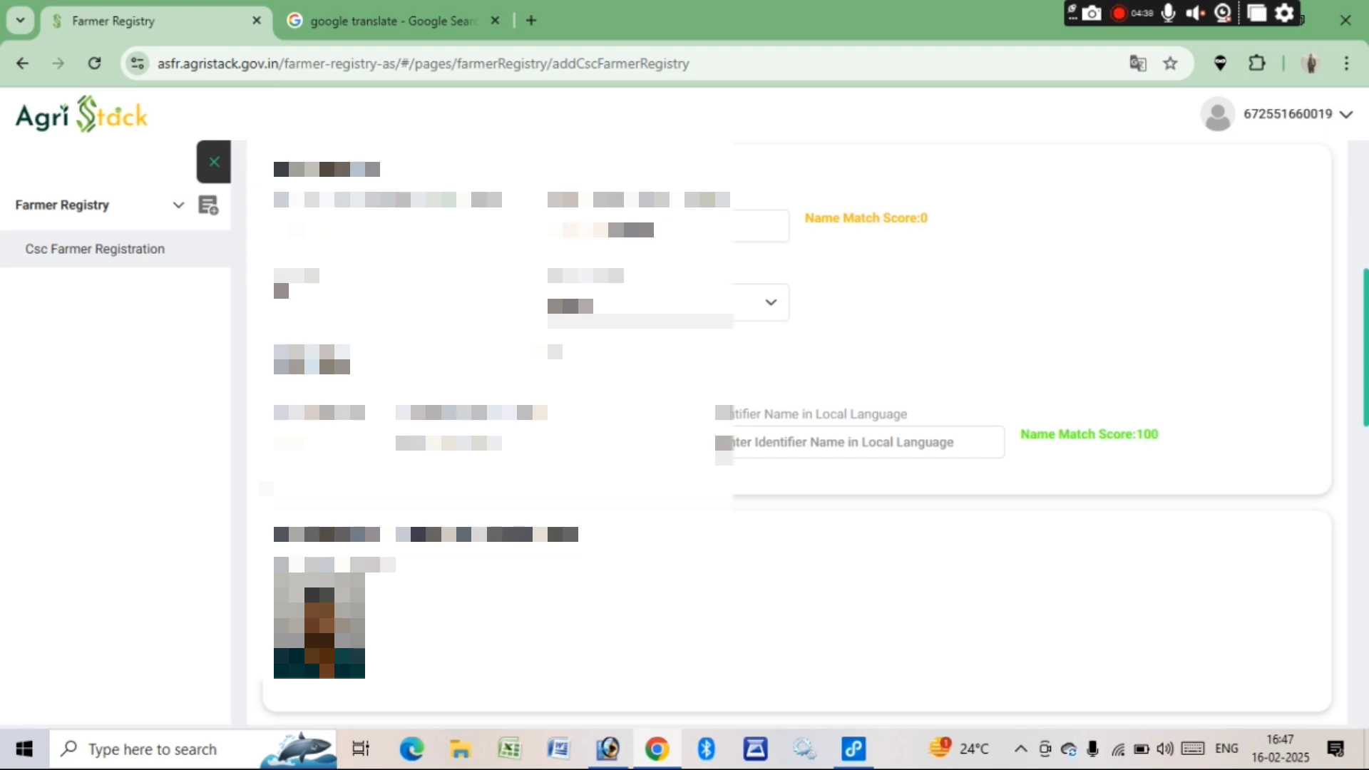
pyautogui.click(555, 228)
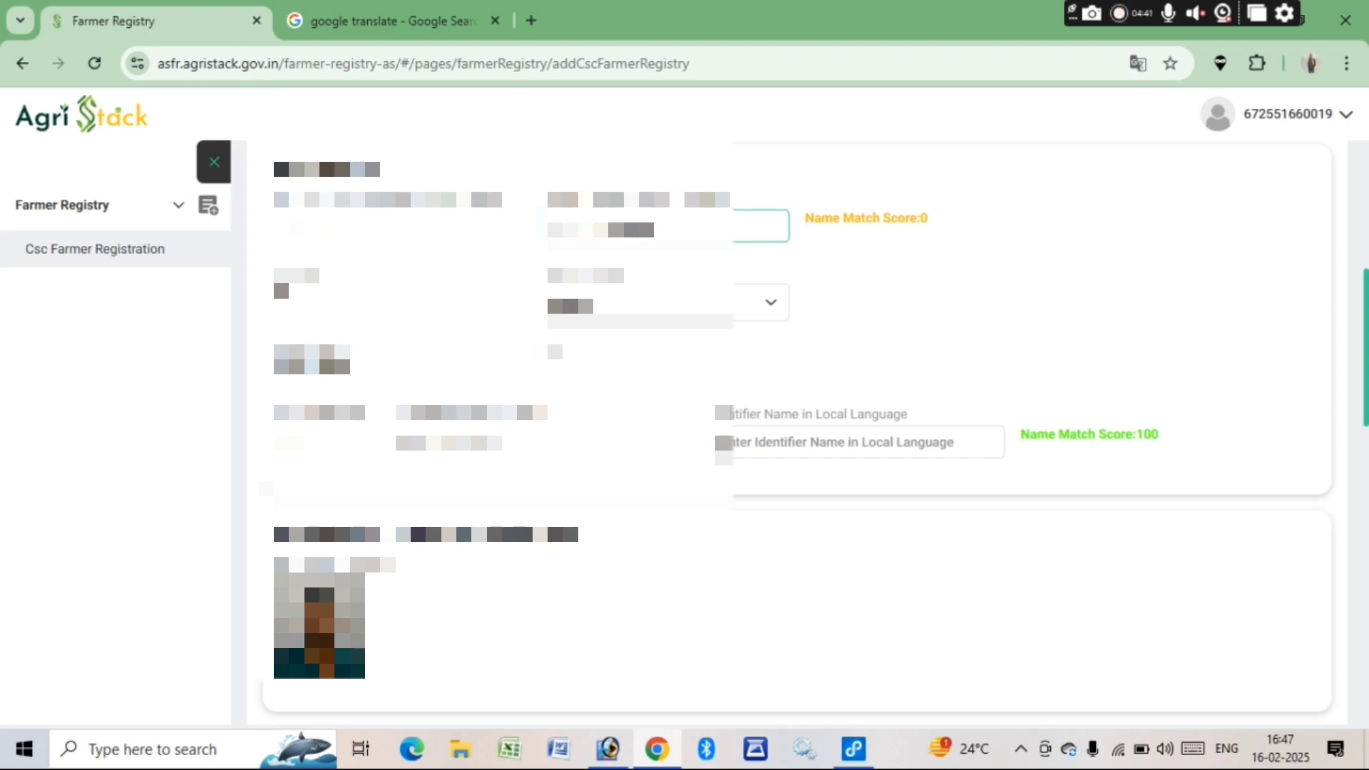
pyautogui.click(888, 330)
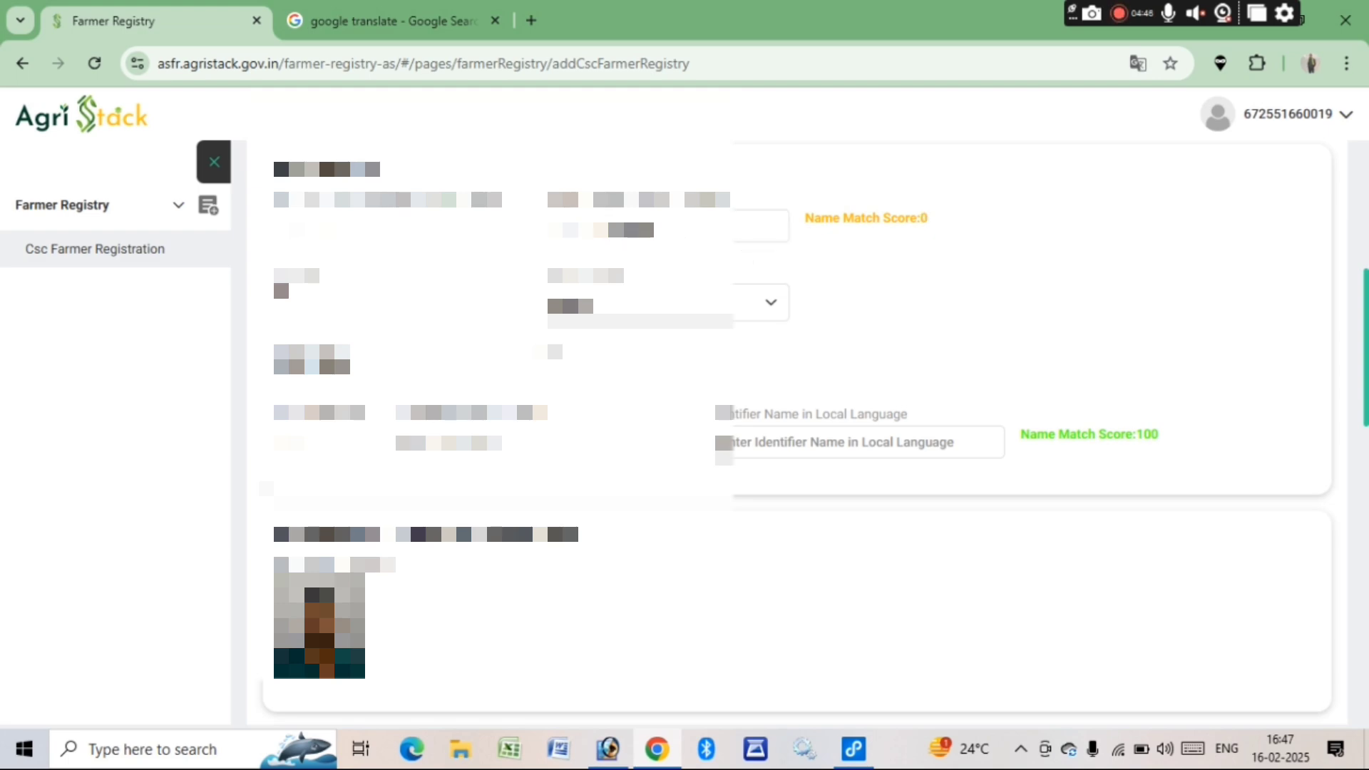
pyautogui.click(571, 229)
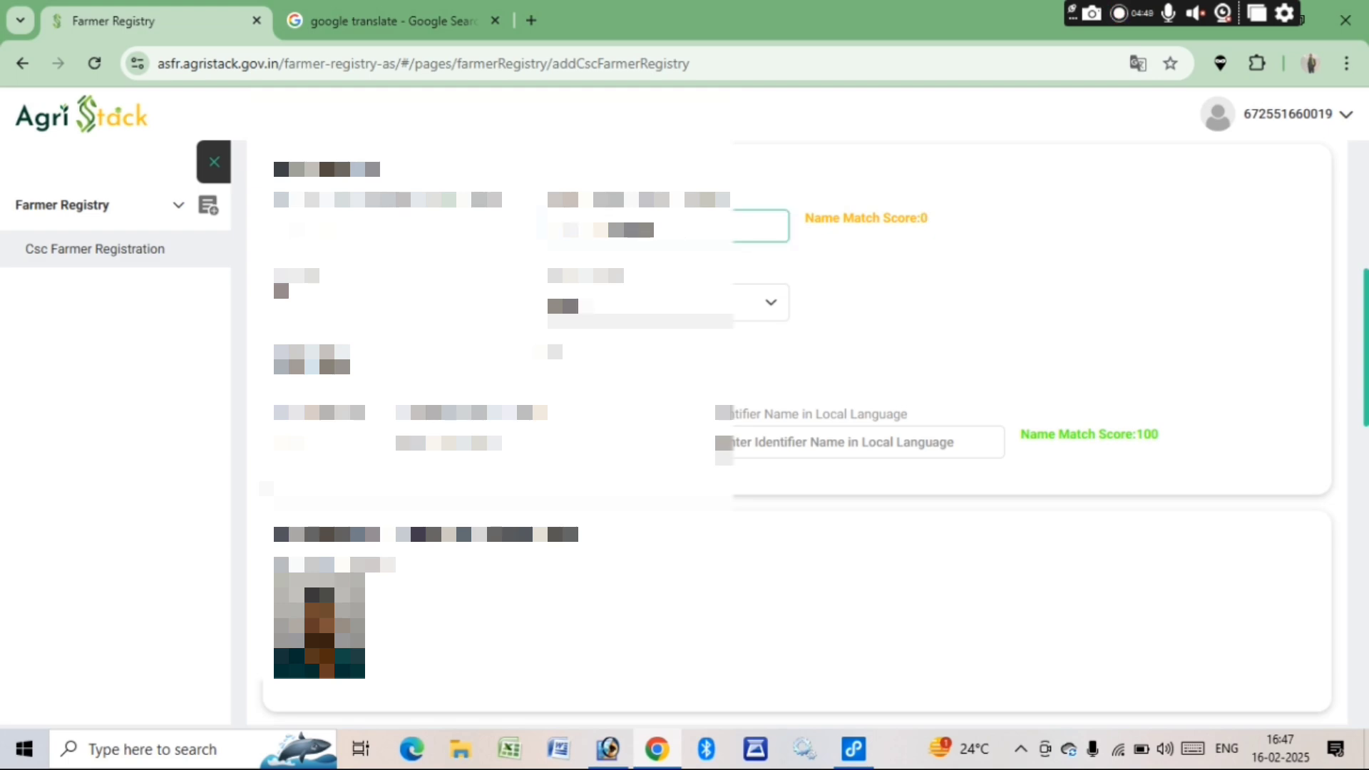
pyautogui.press('BackSpace')
pyautogui.press('BackSpace')
pyautogui.press('BackSpace')
pyautogui.press('BackSpace')
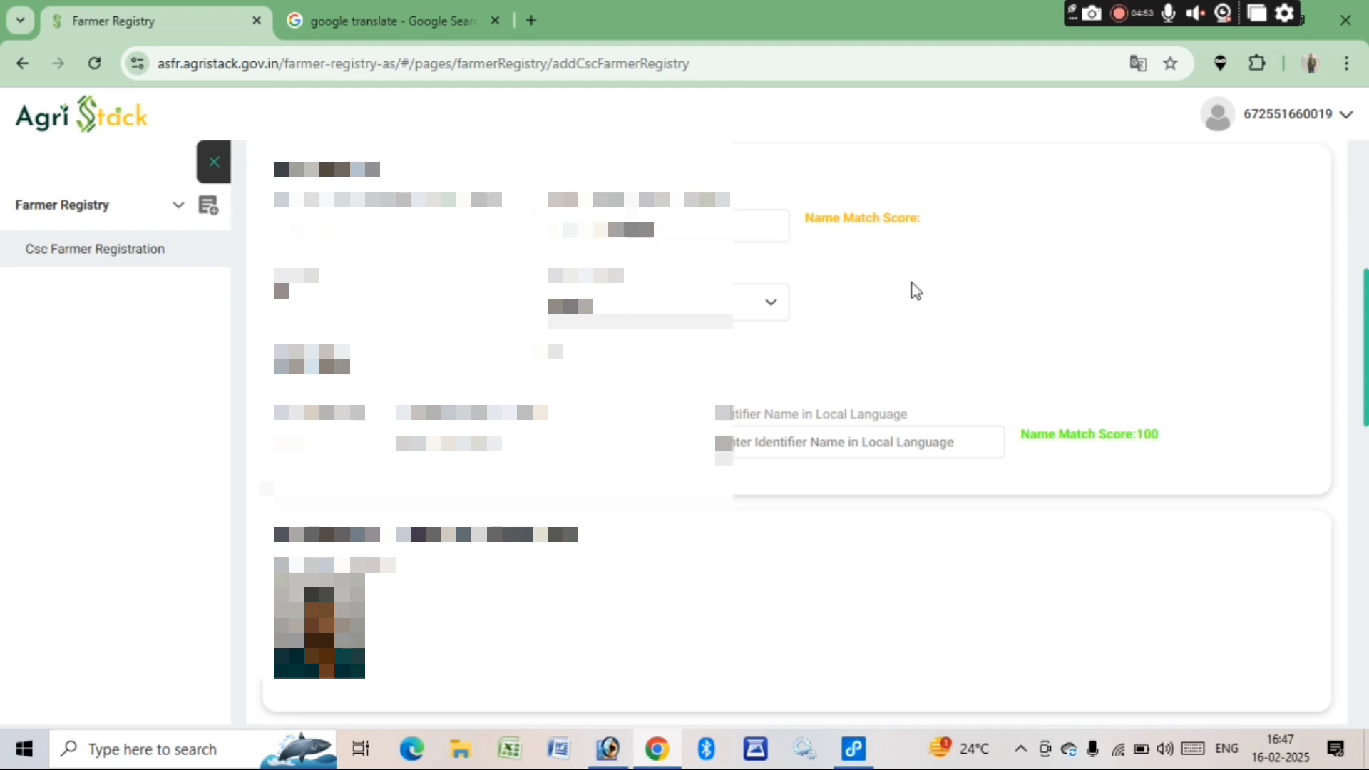
pyautogui.click(911, 290)
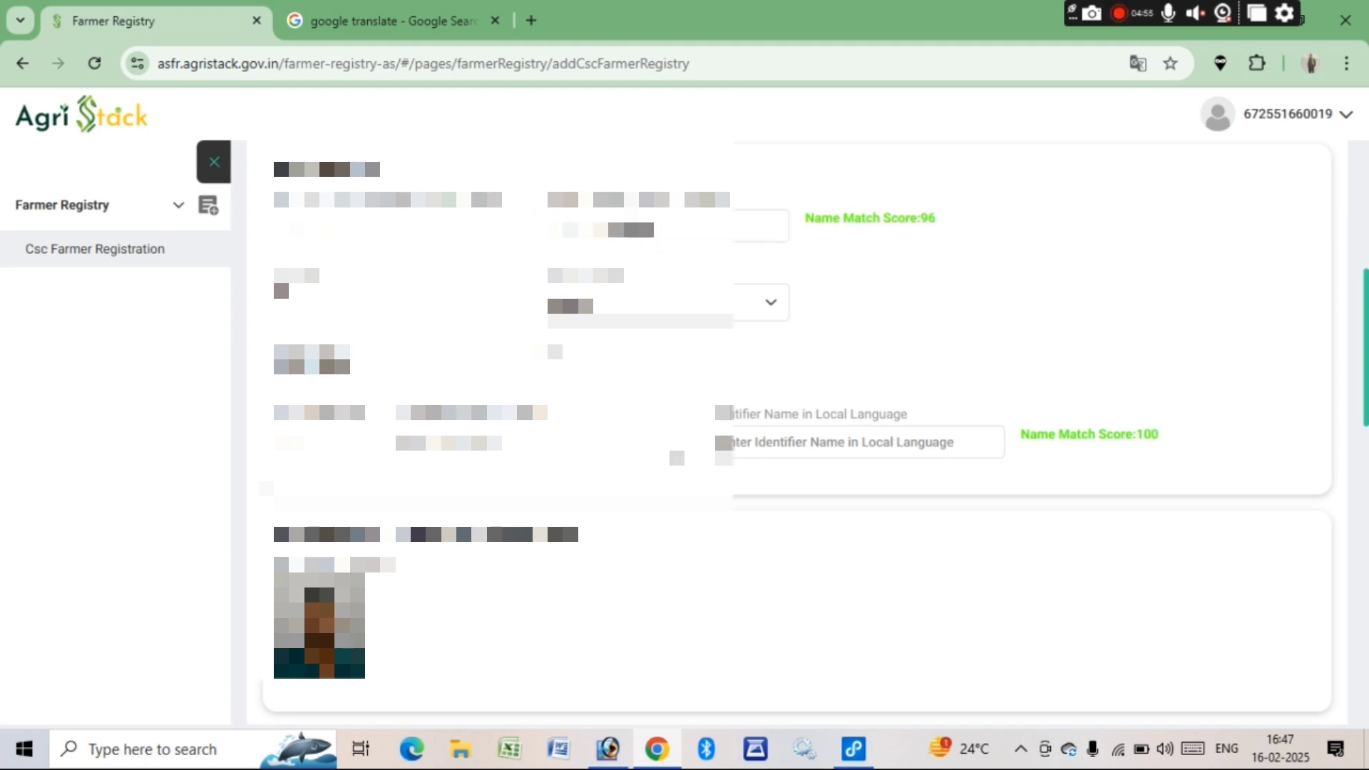
pyautogui.moveTo(508, 443); pyautogui.dragTo(401, 451)
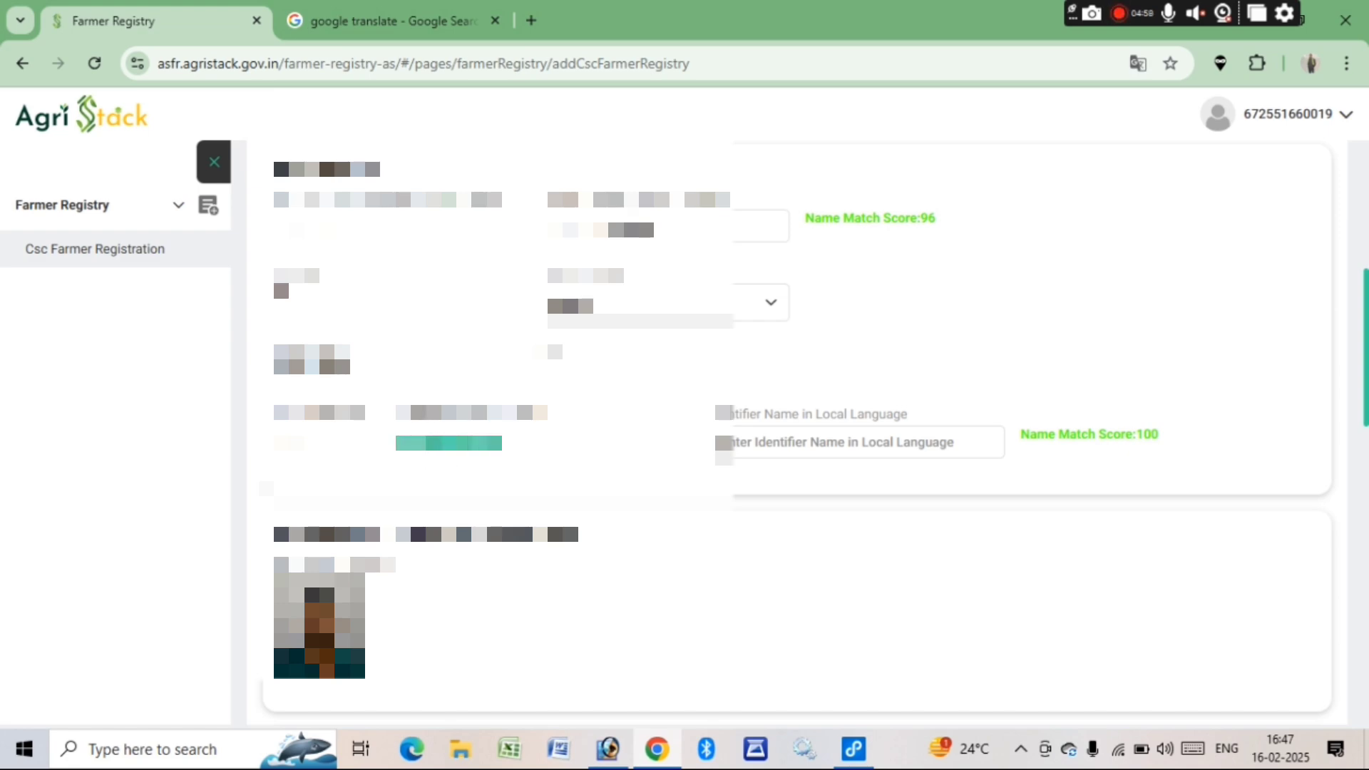
# Paste the identifier's name into Google Translate and select its Assamese translation
pyautogui.click(392, 20)
pyautogui.click(301, 262)
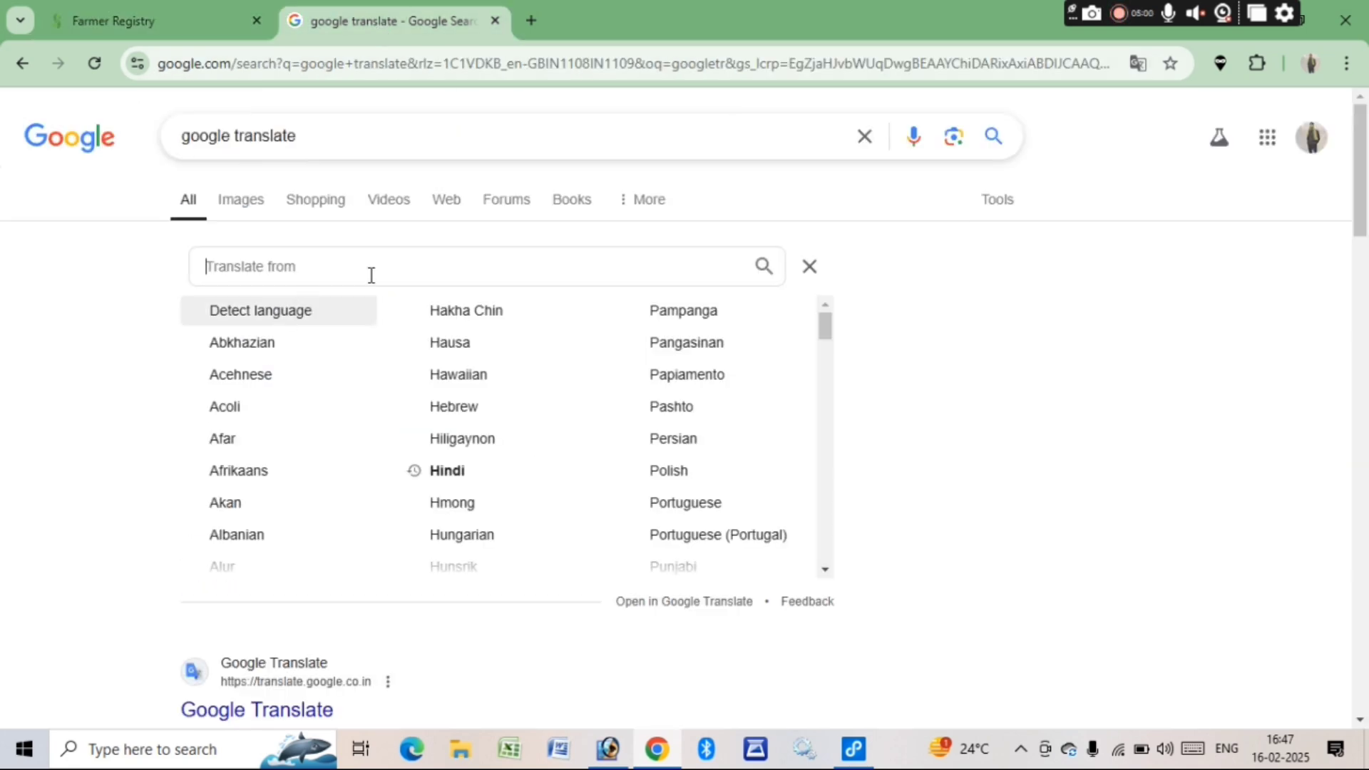
pyautogui.click(809, 277)
pyautogui.moveTo(257, 320); pyautogui.dragTo(166, 352)
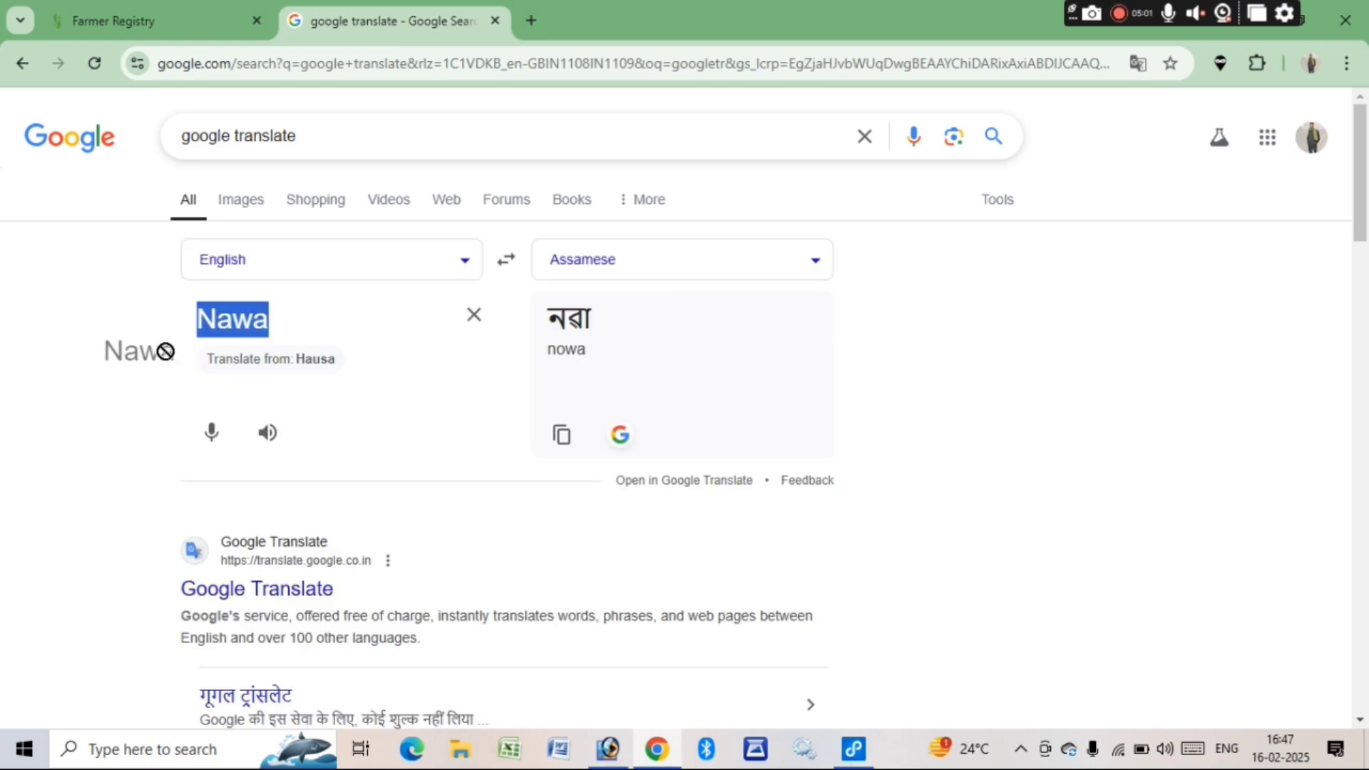
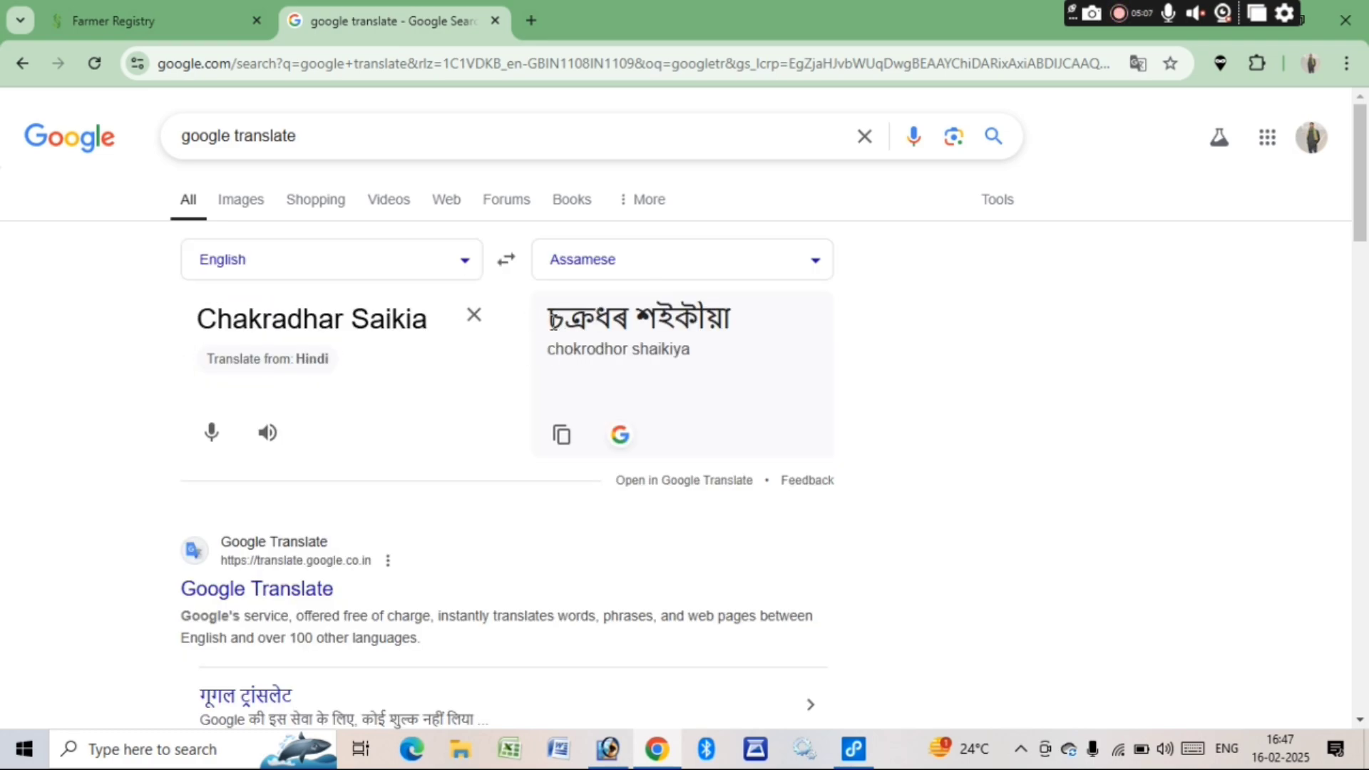
pyautogui.moveTo(551, 319); pyautogui.dragTo(779, 333)
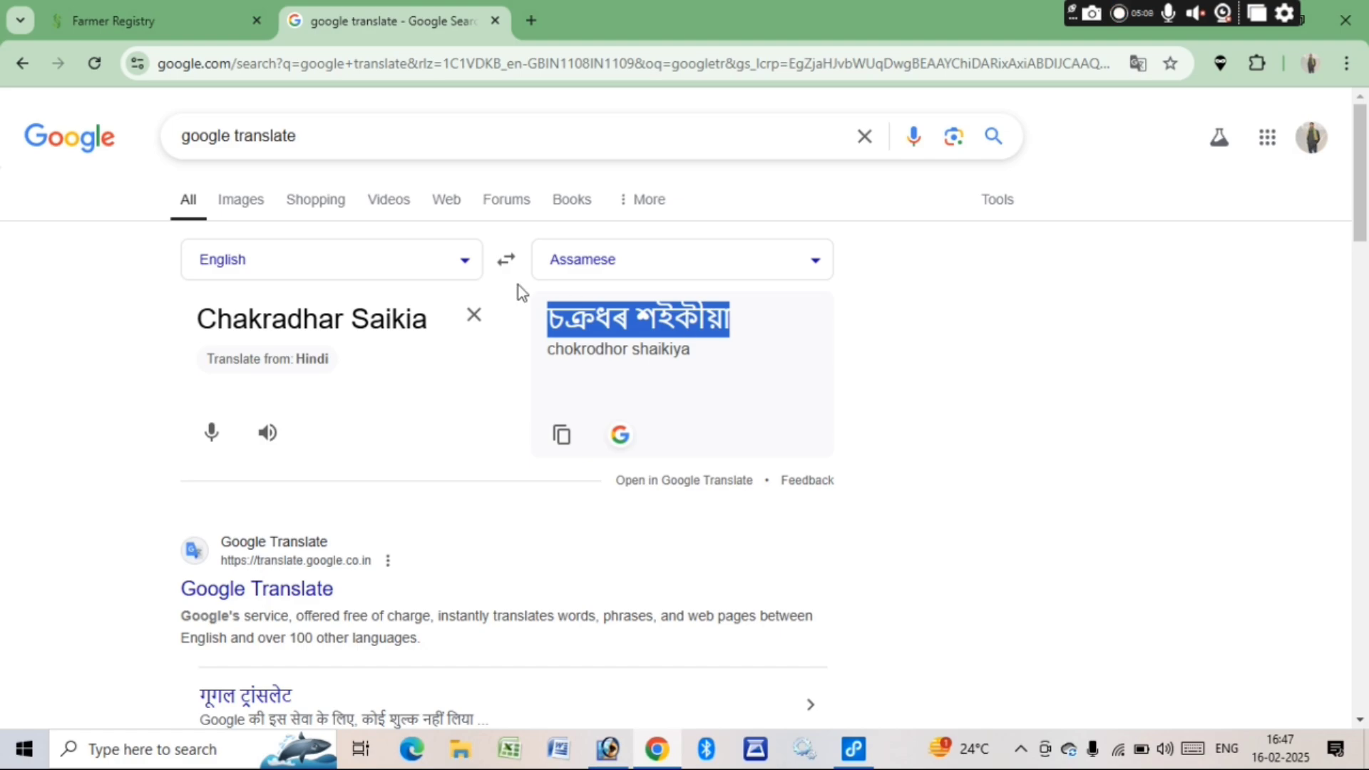
pyautogui.click(179, 24)
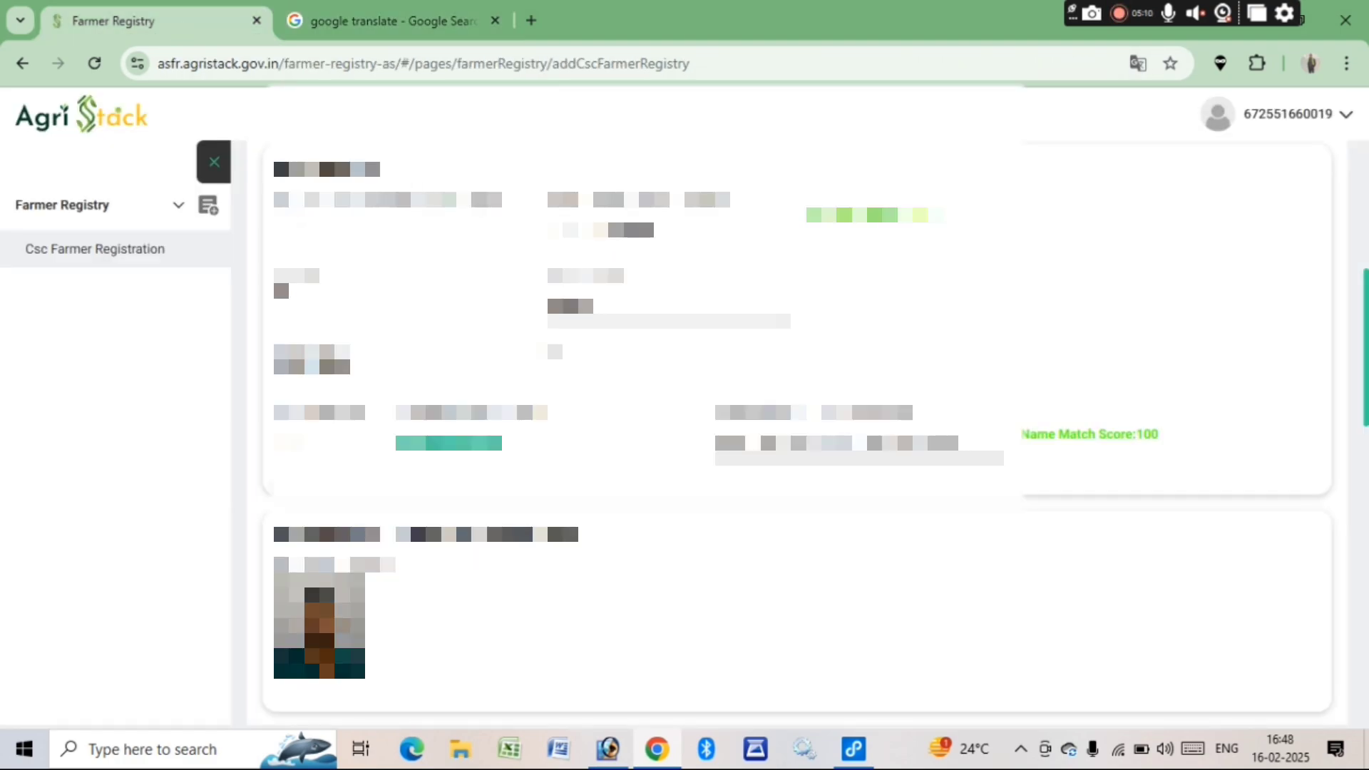
# Paste the Assamese name into the local-language name field so the match score becomes 76
pyautogui.click(859, 443)
pyautogui.hotkey('ctrl', 'v')
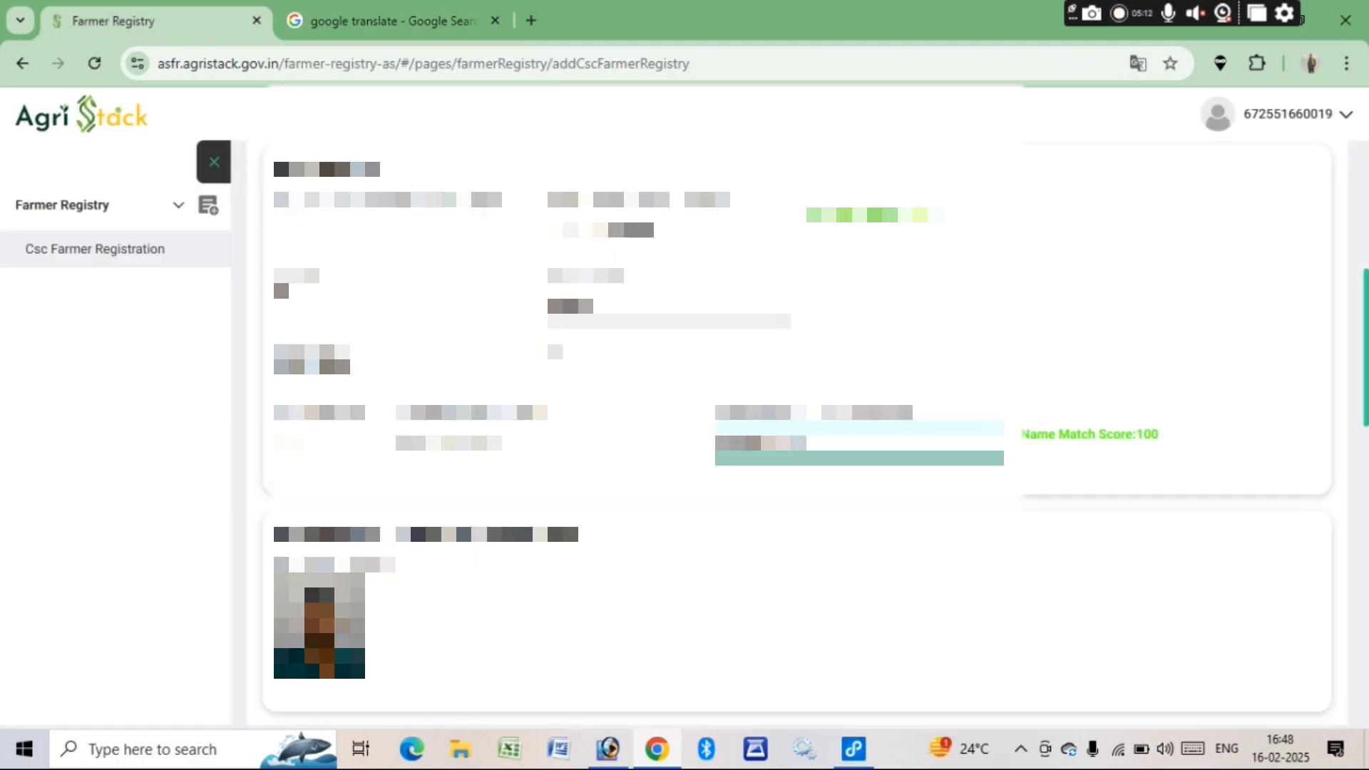
pyautogui.click(723, 491)
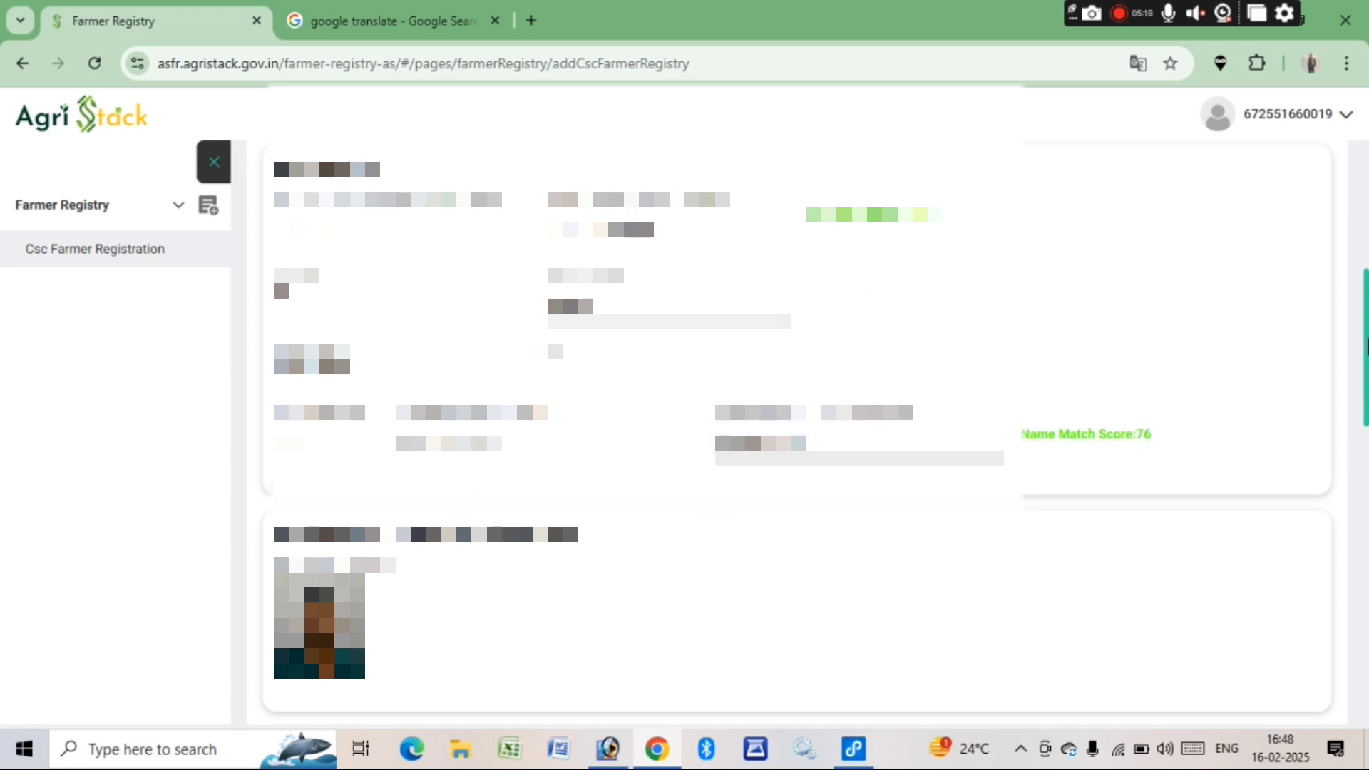
pyautogui.moveTo(1367, 347); pyautogui.dragTo(1367, 506)
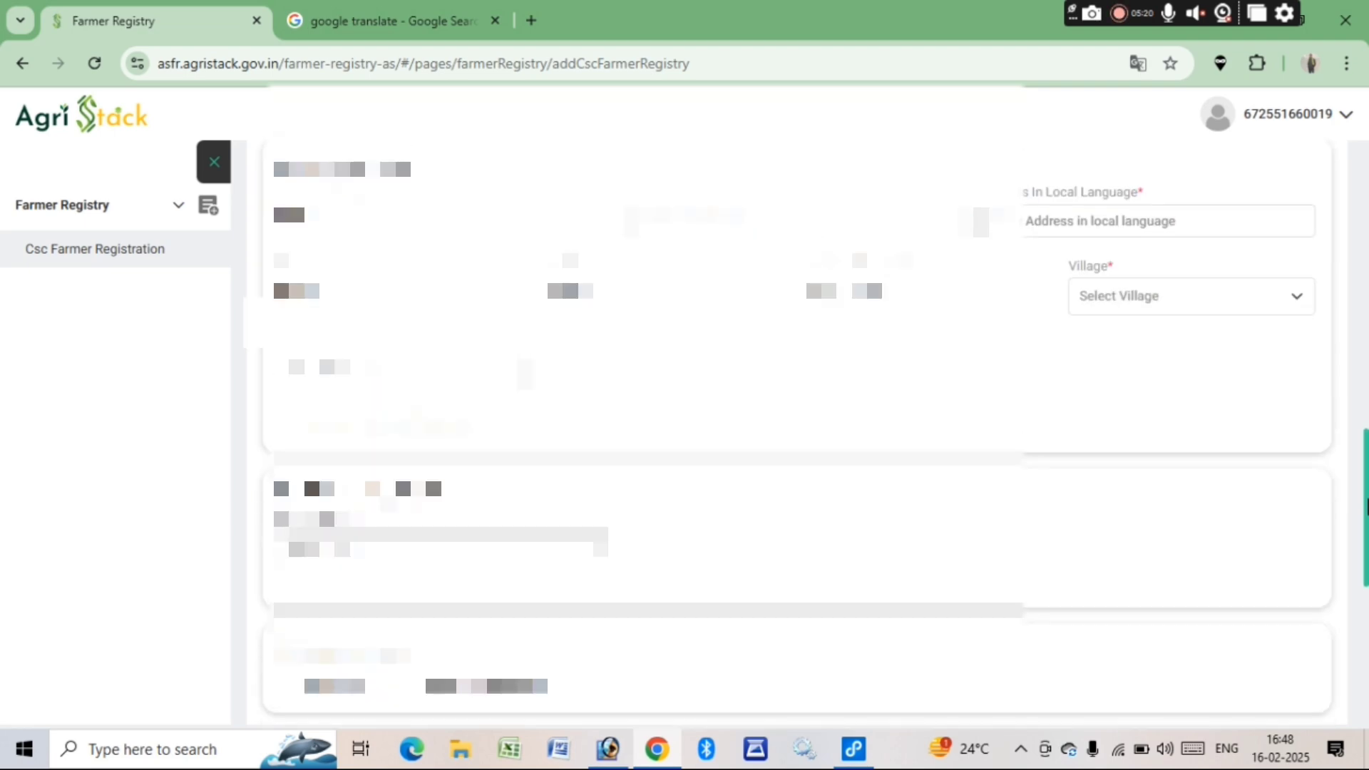
# Select the farmer's English address text in Residential Details for copying
pyautogui.click(813, 235)
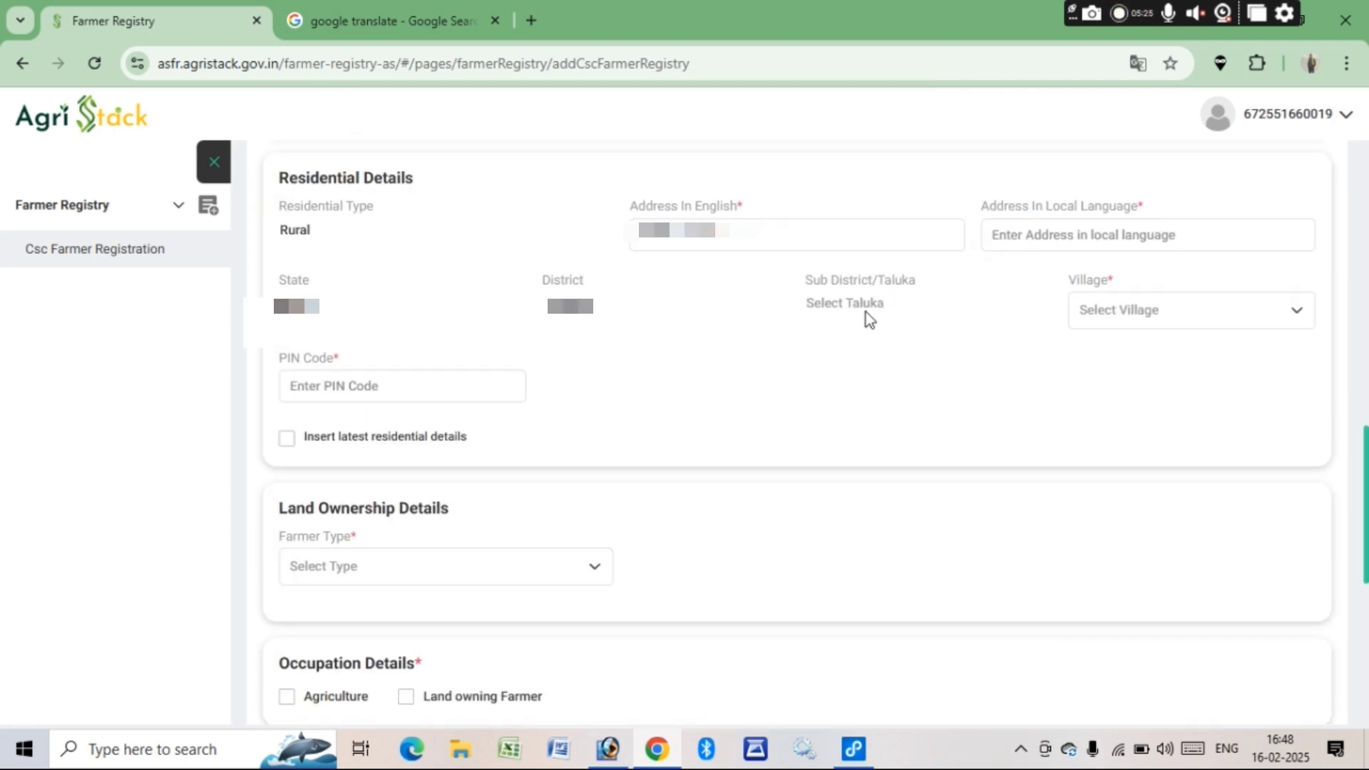
pyautogui.click(1226, 312)
pyautogui.click(371, 386)
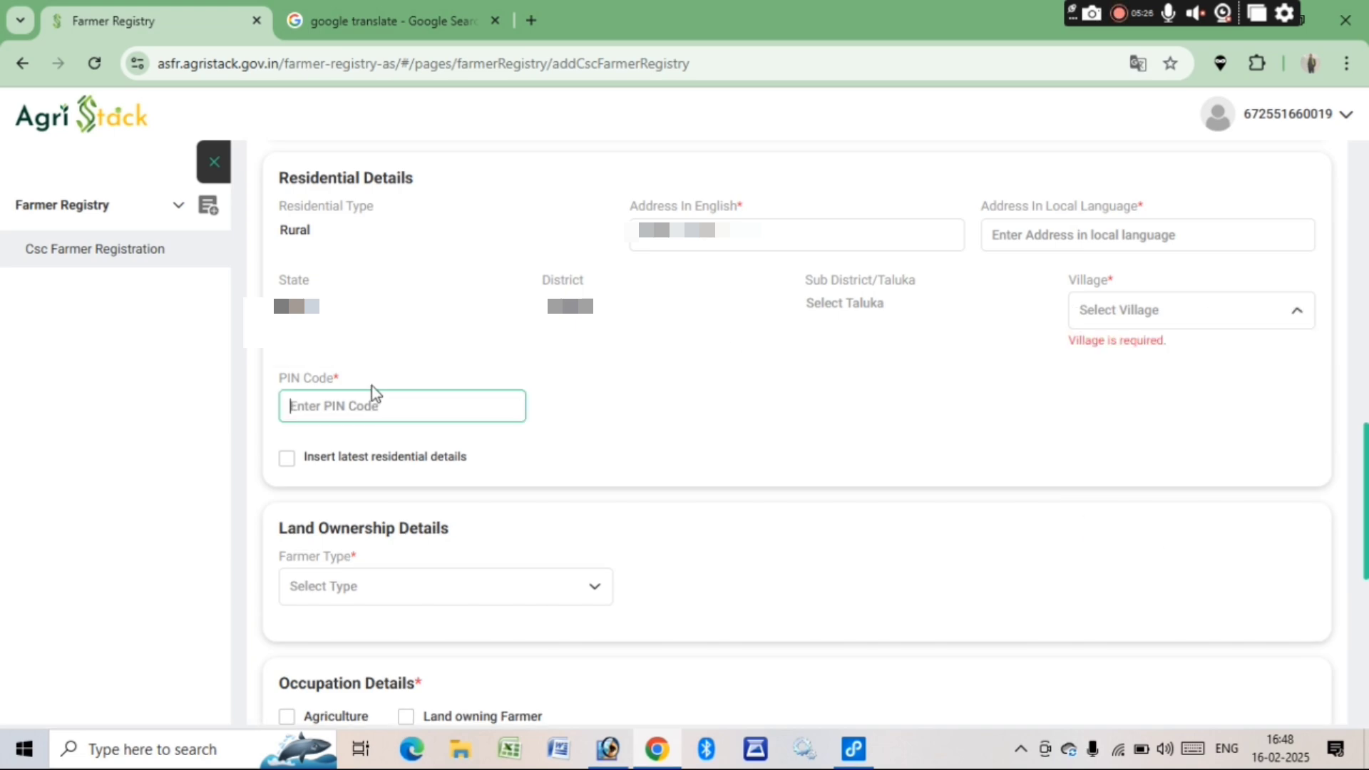
pyautogui.click(739, 391)
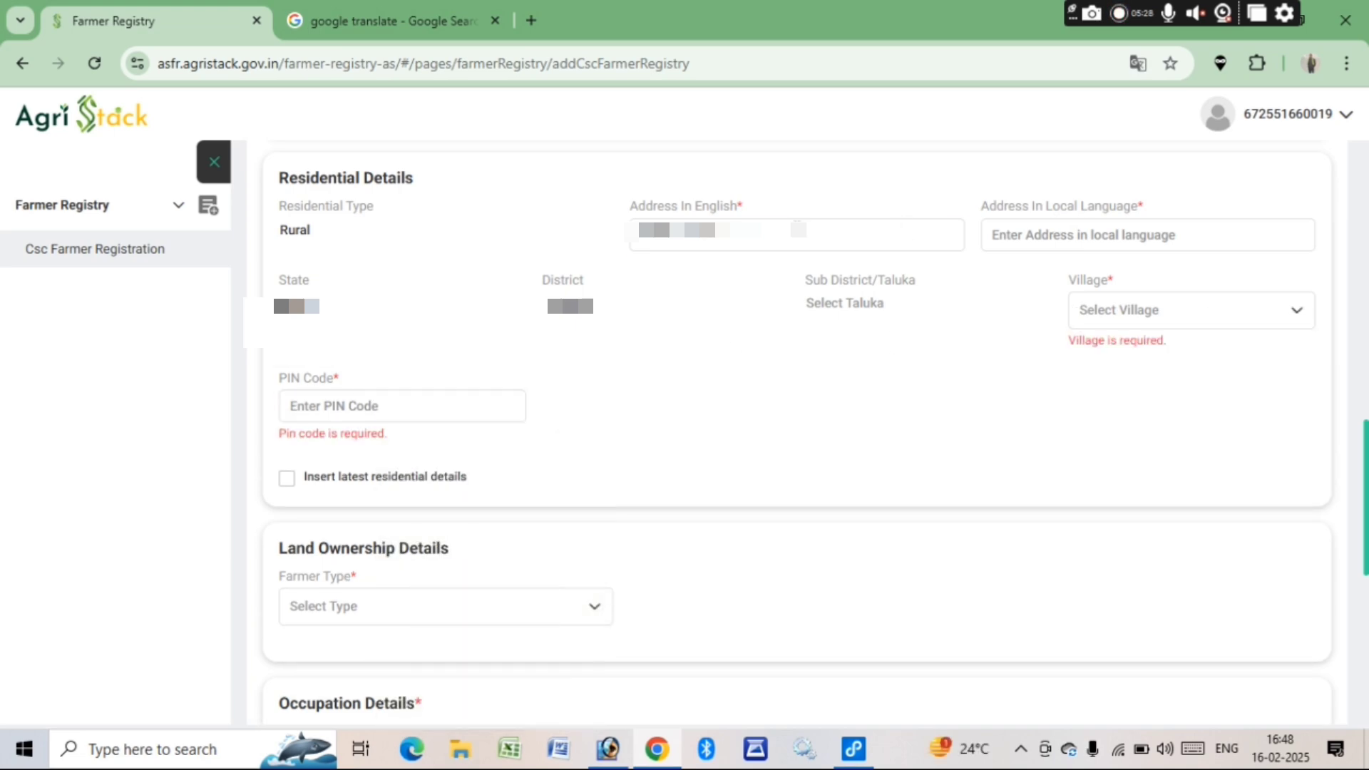
pyautogui.moveTo(758, 239); pyautogui.dragTo(640, 250)
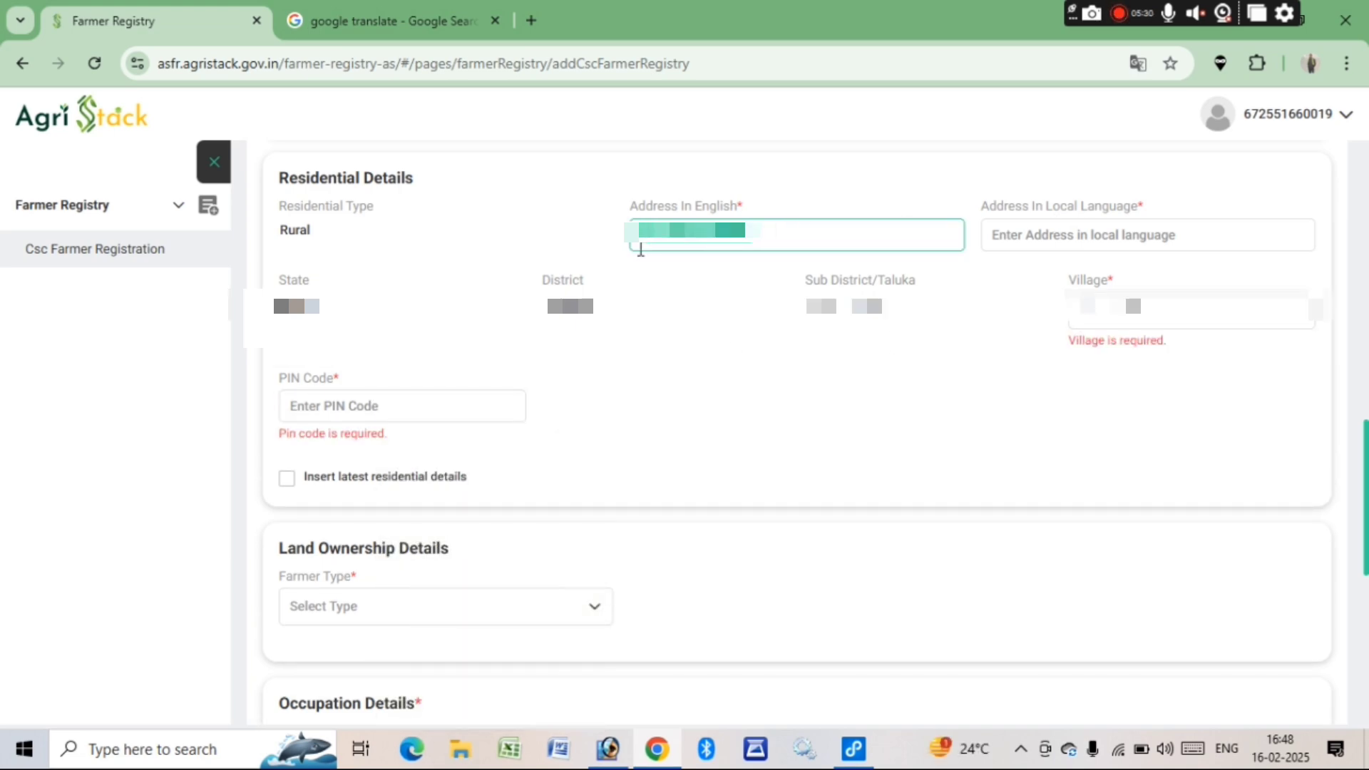
# Translate the address BORTHEKERABARI into Assamese and select the Assamese result
pyautogui.click(421, 20)
pyautogui.hotkey('ctrl', 'a')
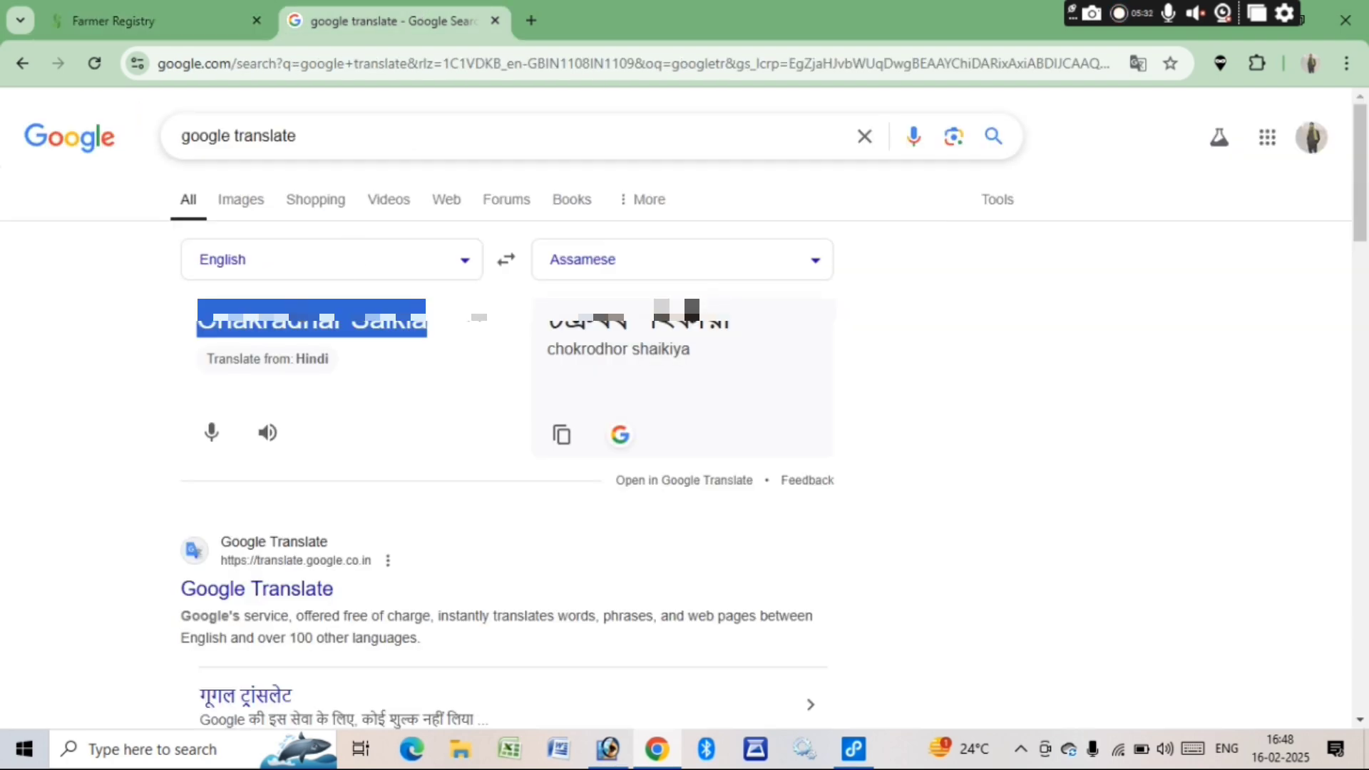
pyautogui.write('BORTHEKERABARI')
pyautogui.moveTo(549, 325); pyautogui.dragTo(827, 343)
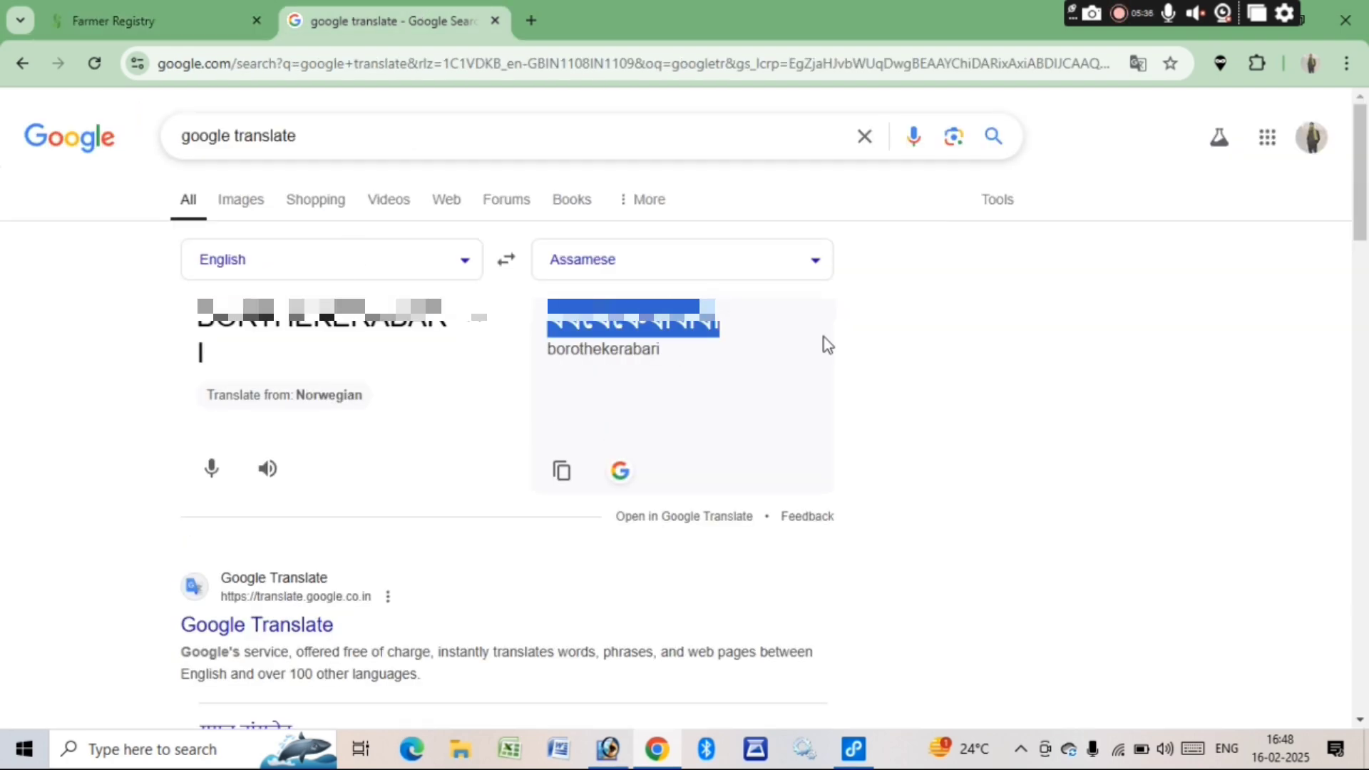
pyautogui.click(476, 319)
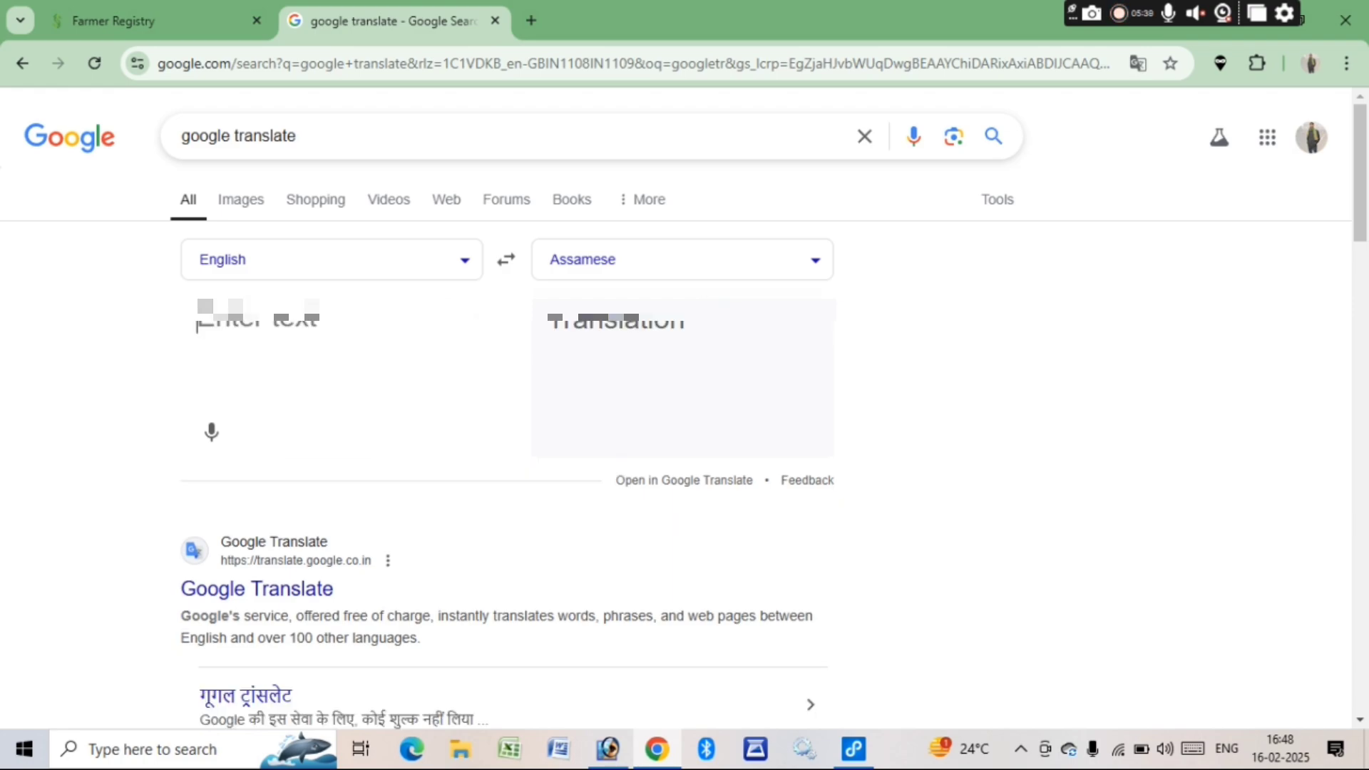
pyautogui.write('BORTHEKERABARI')
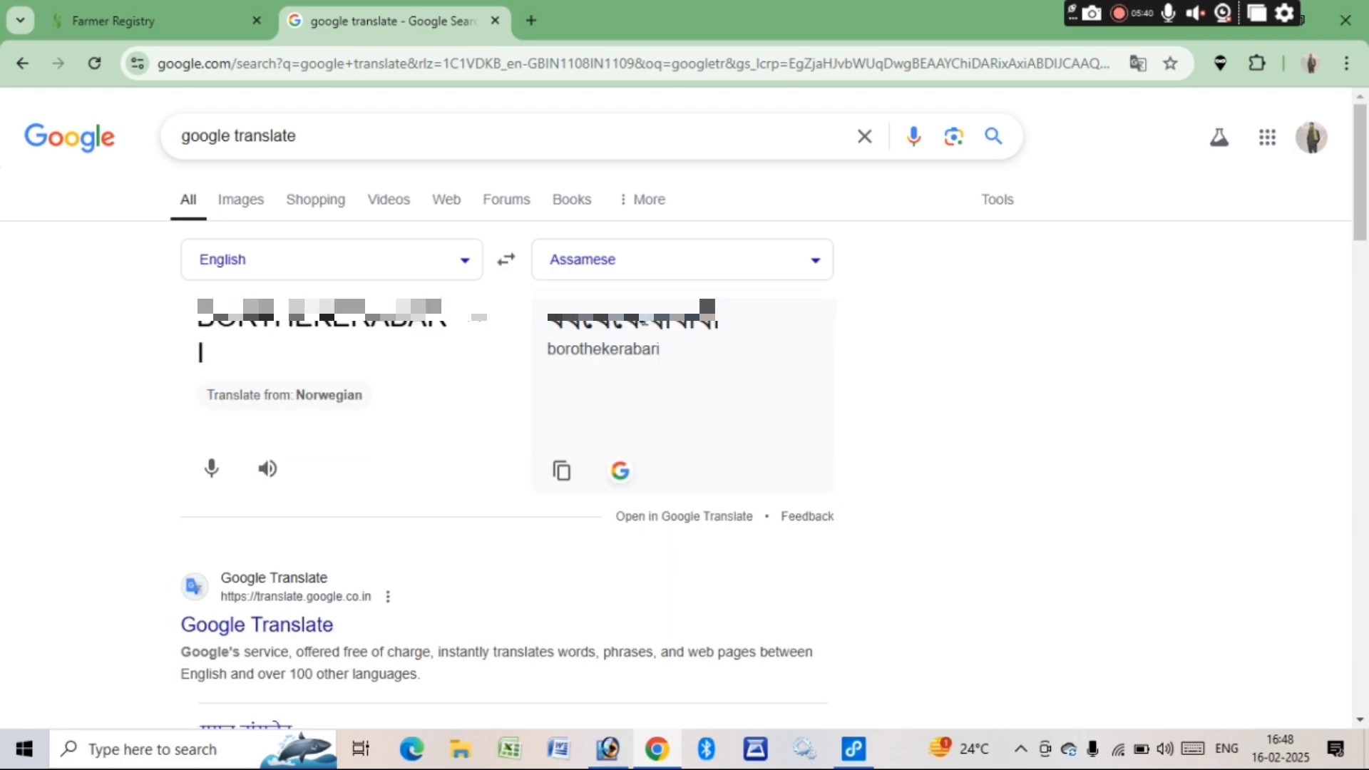
pyautogui.moveTo(549, 322); pyautogui.dragTo(801, 327)
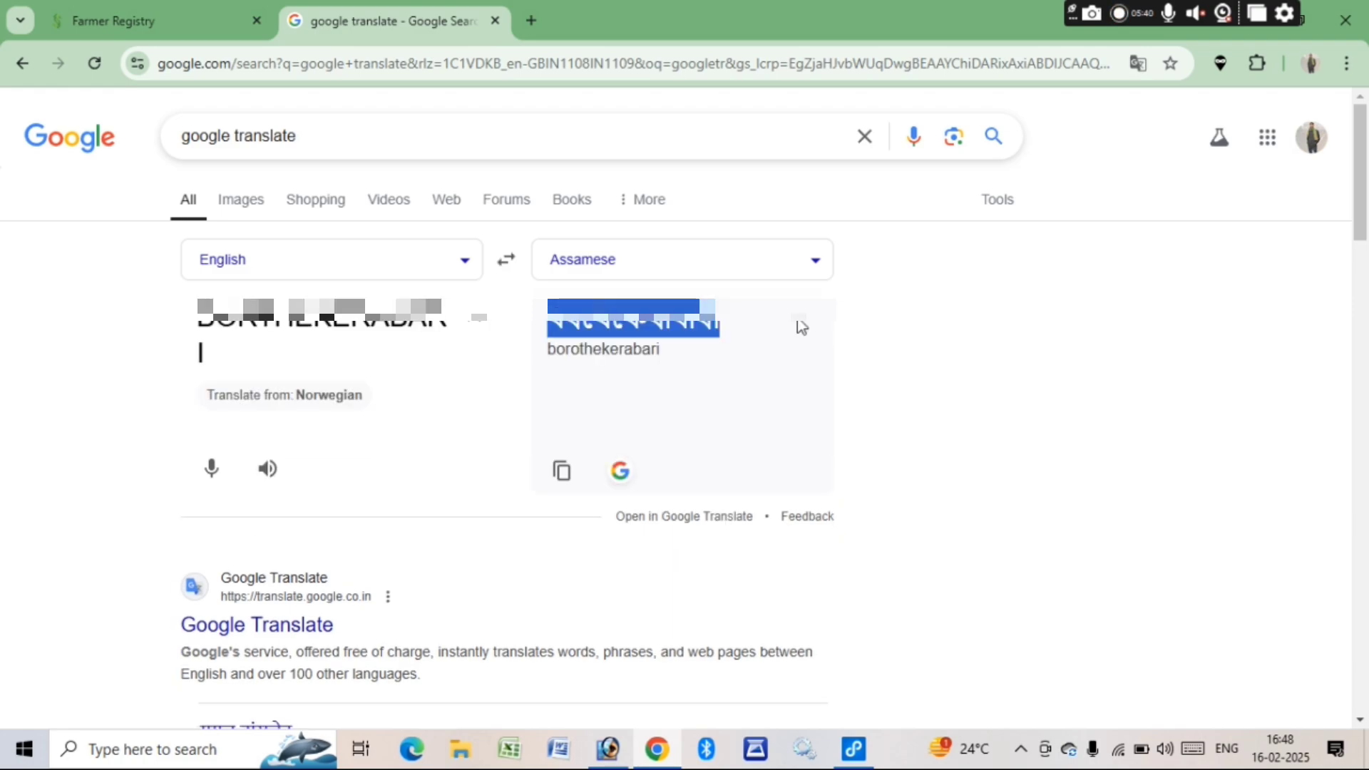
pyautogui.click(196, 9)
pyautogui.click(1118, 240)
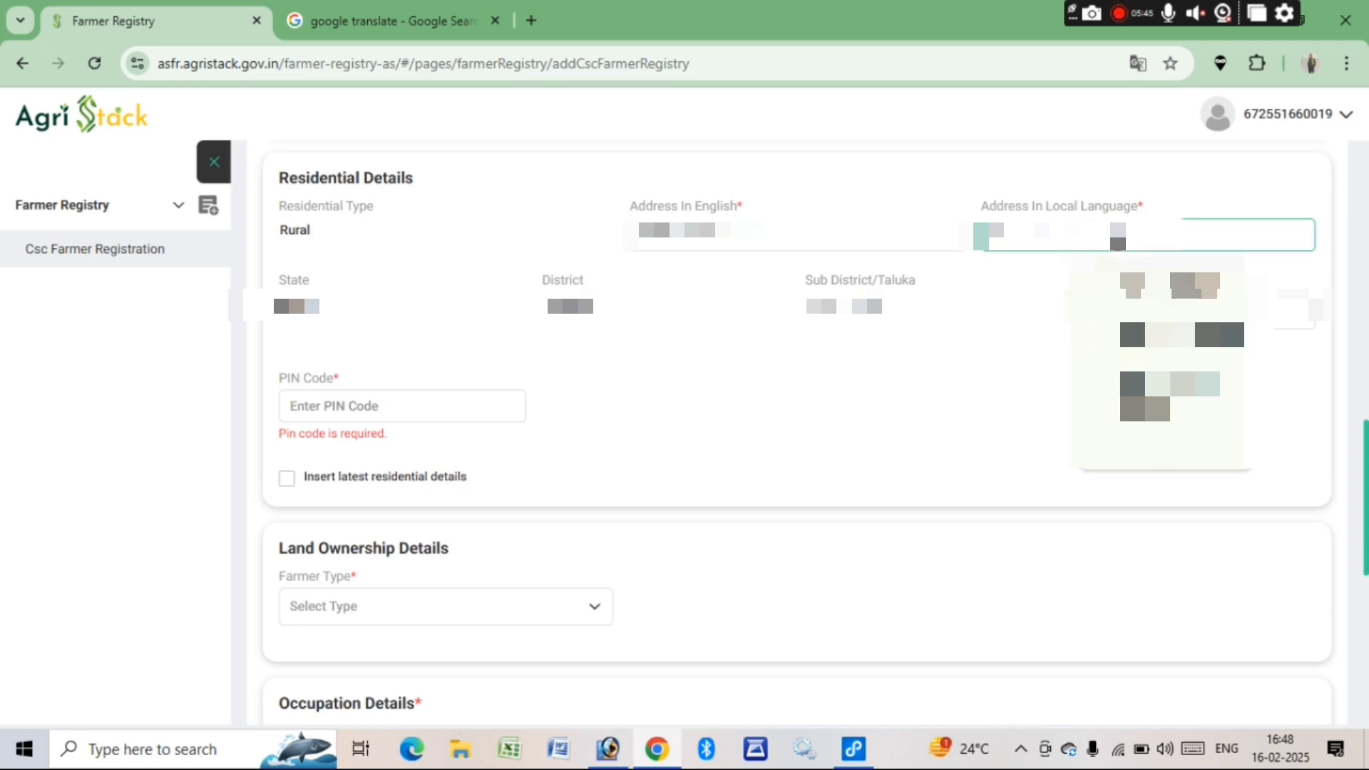
# Paste the Assamese address into Address In Local Language and touch up the English address
pyautogui.hotkey('ctrl', 'v')
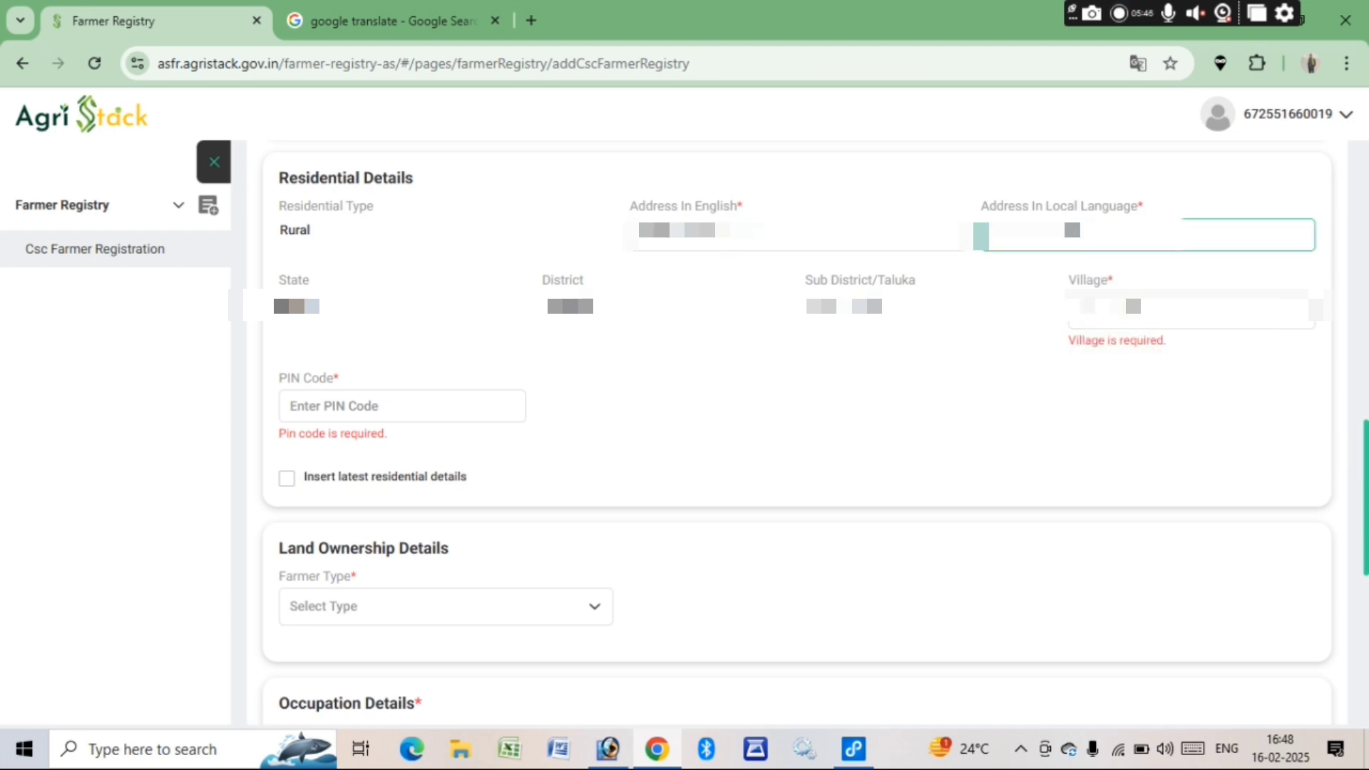
pyautogui.click(685, 238)
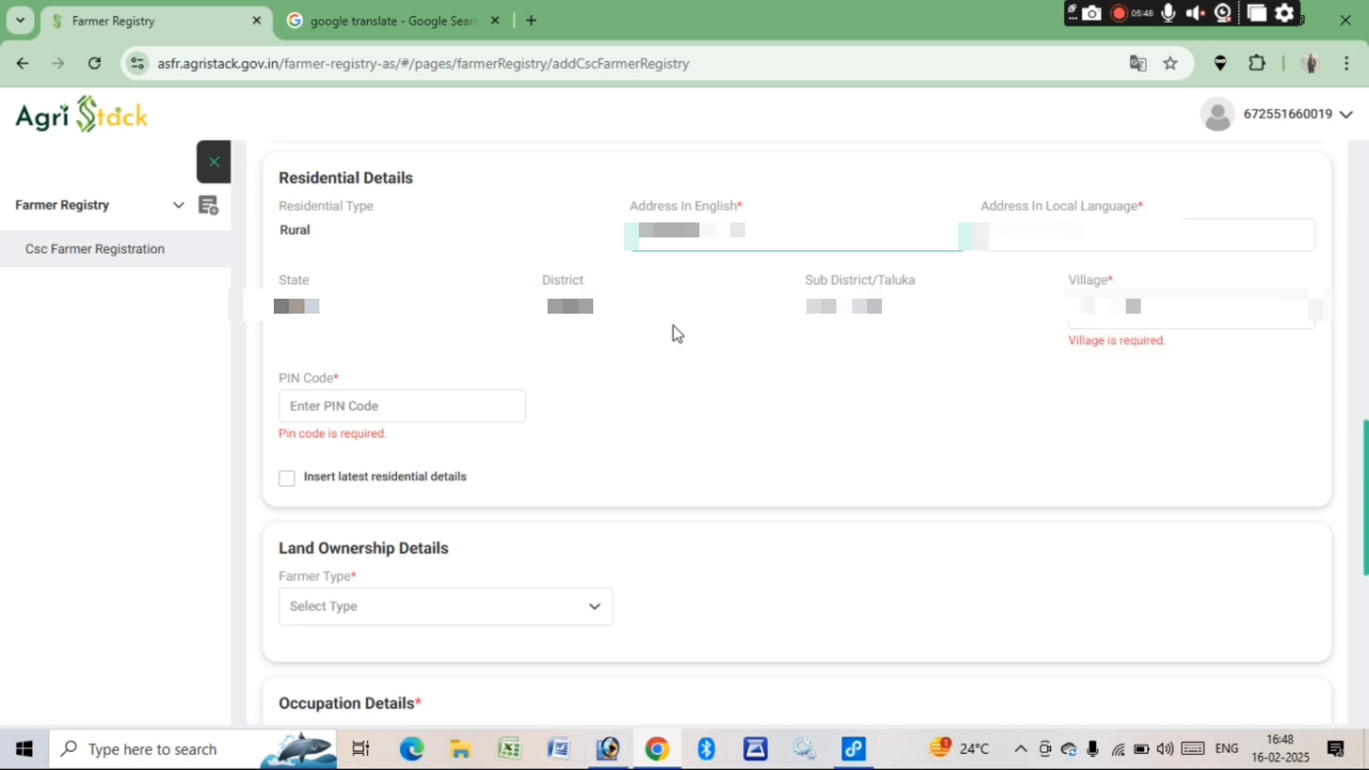
pyautogui.press('BackSpace')
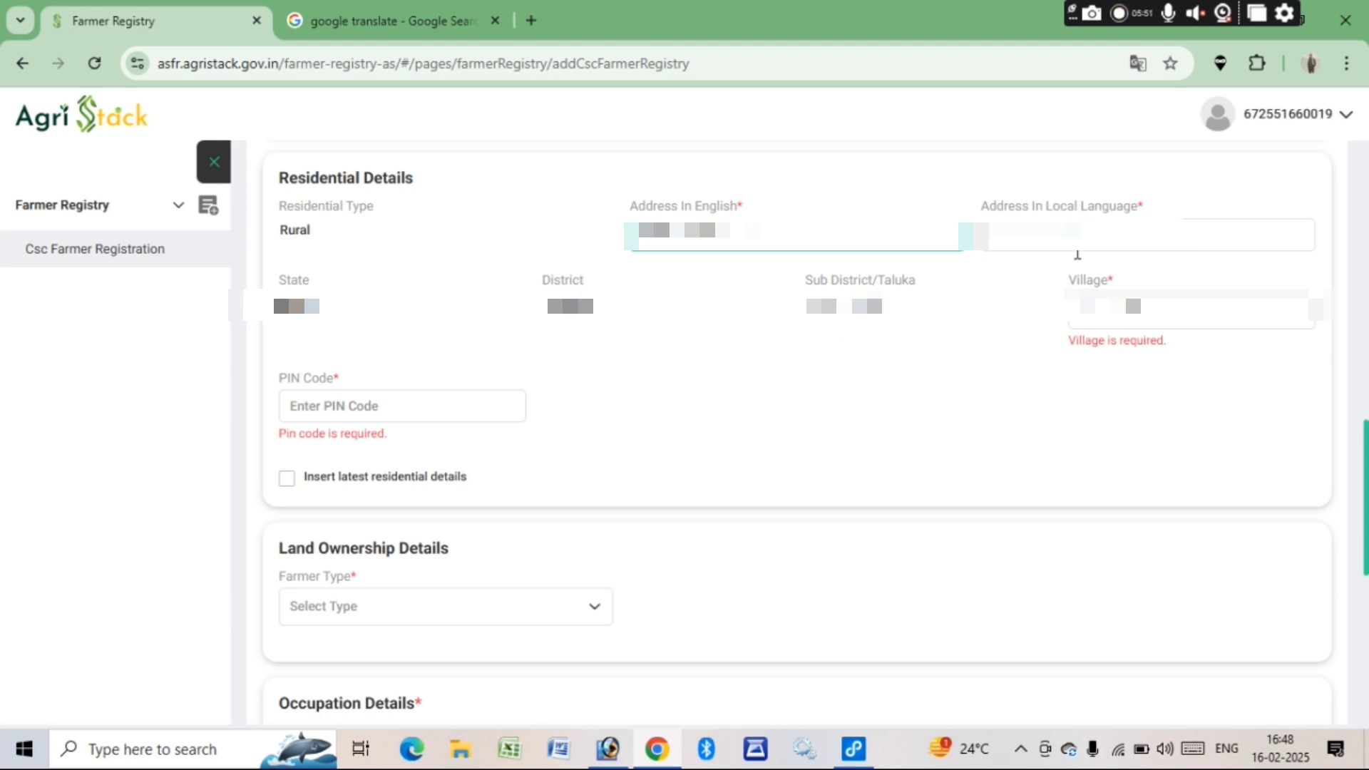
pyautogui.click(385, 325)
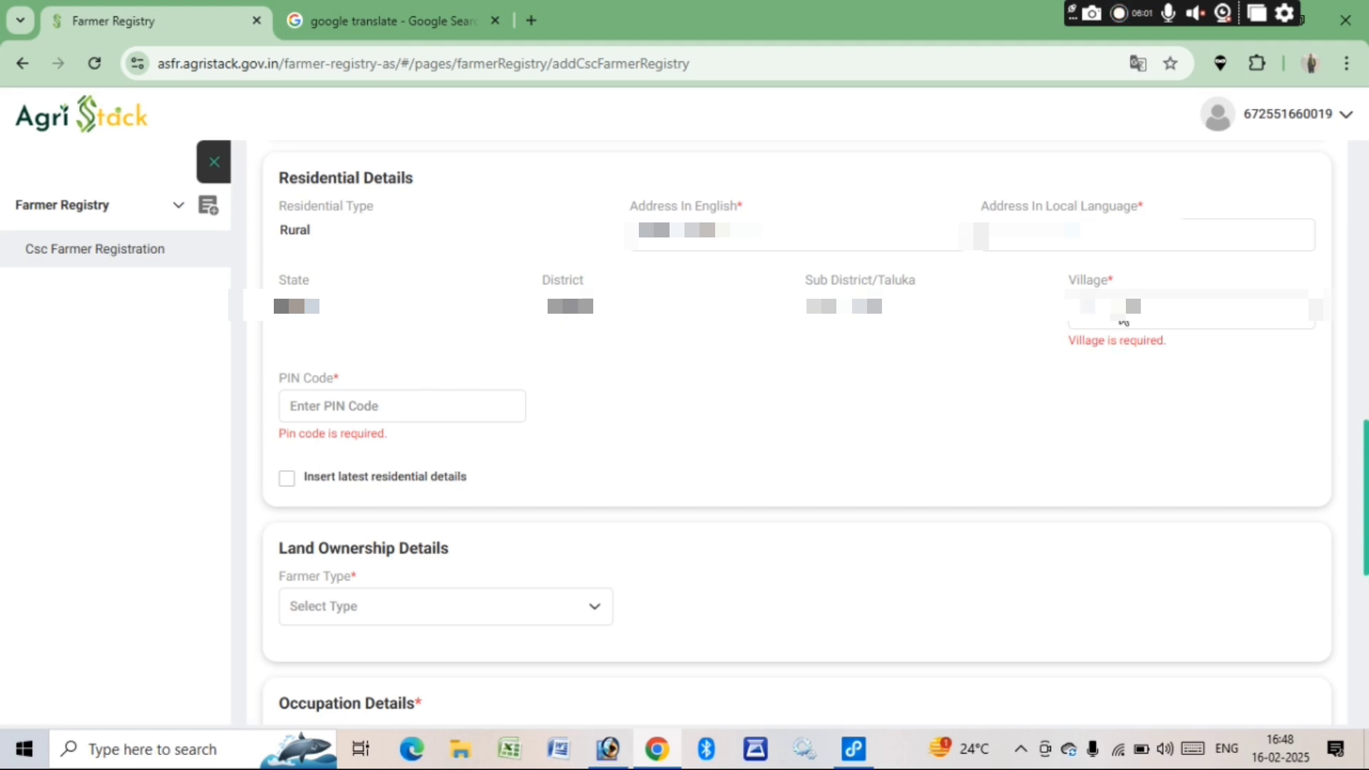
# Use the latest residential details and choose the district filtered by 'dhub'
pyautogui.click(1122, 319)
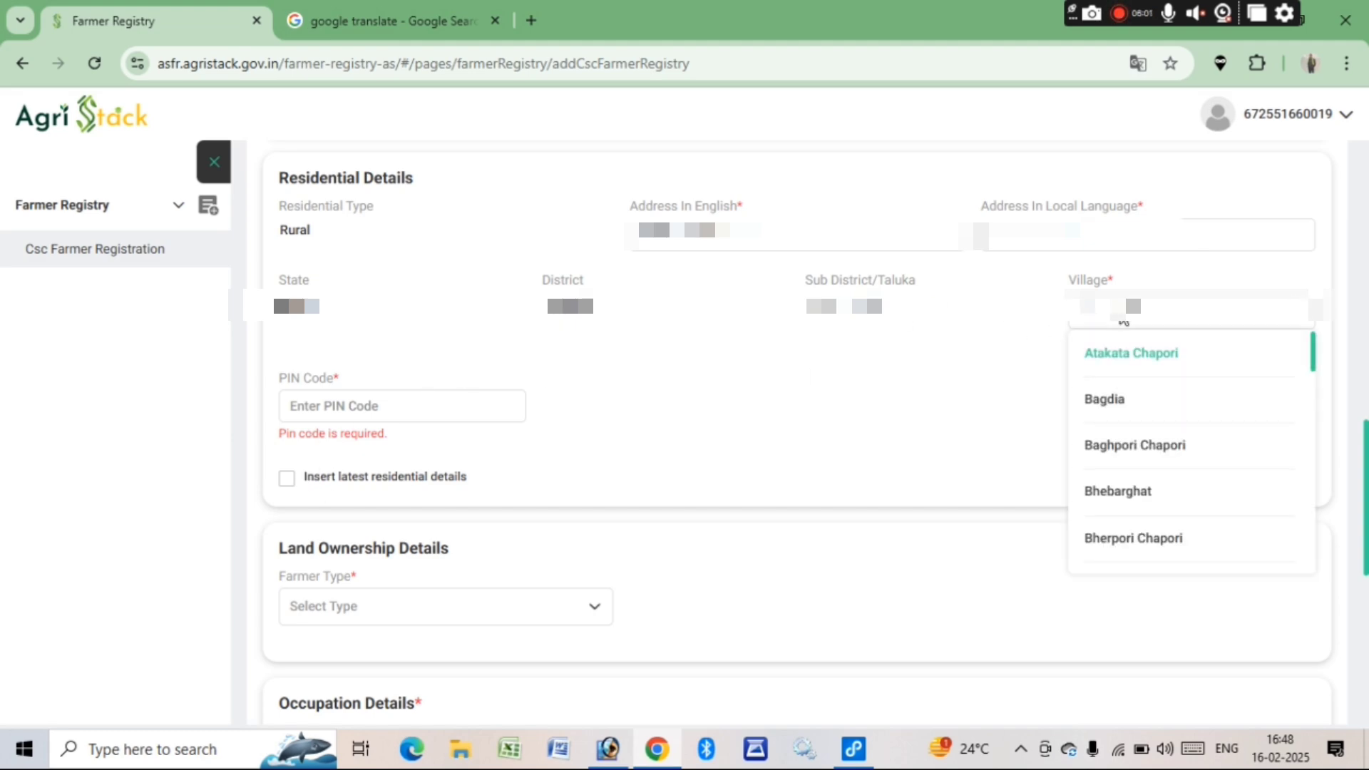
pyautogui.click(378, 405)
pyautogui.click(715, 386)
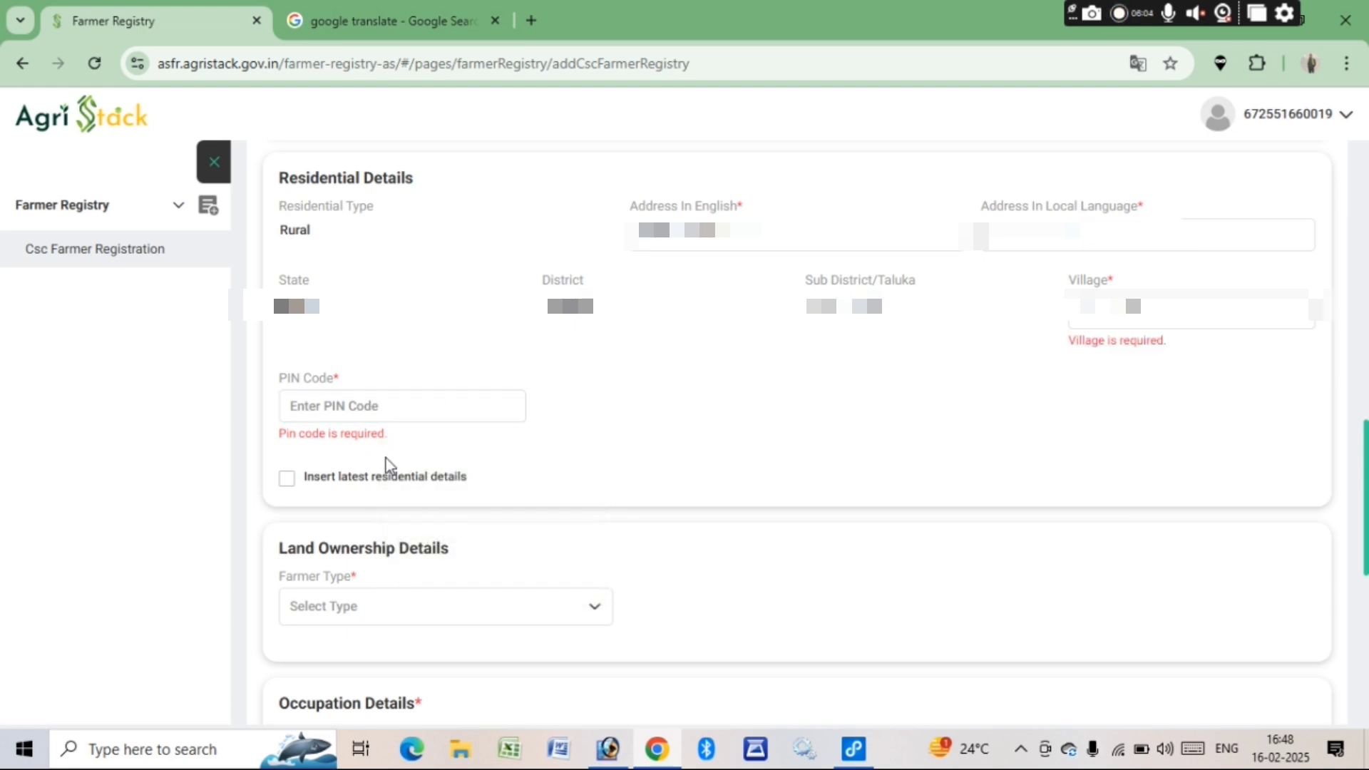
pyautogui.click(285, 478)
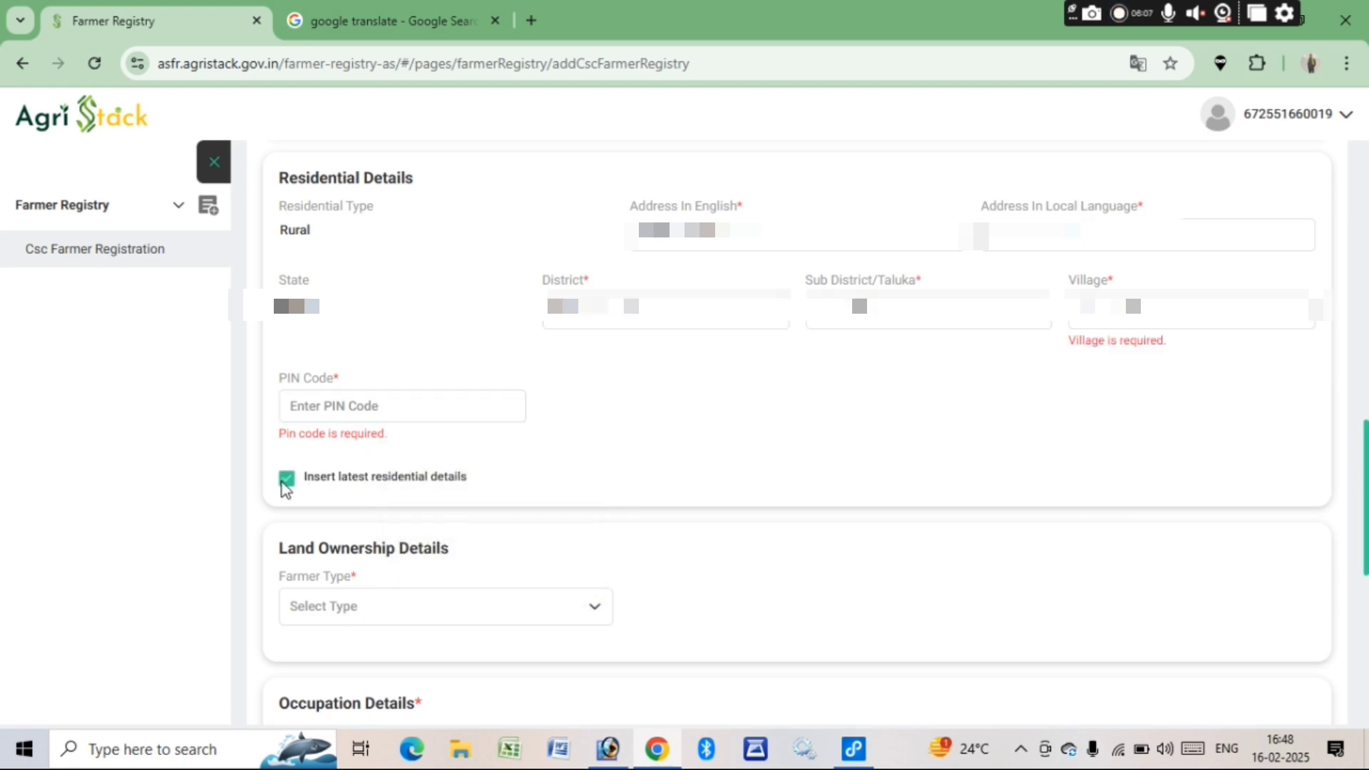
pyautogui.click(613, 322)
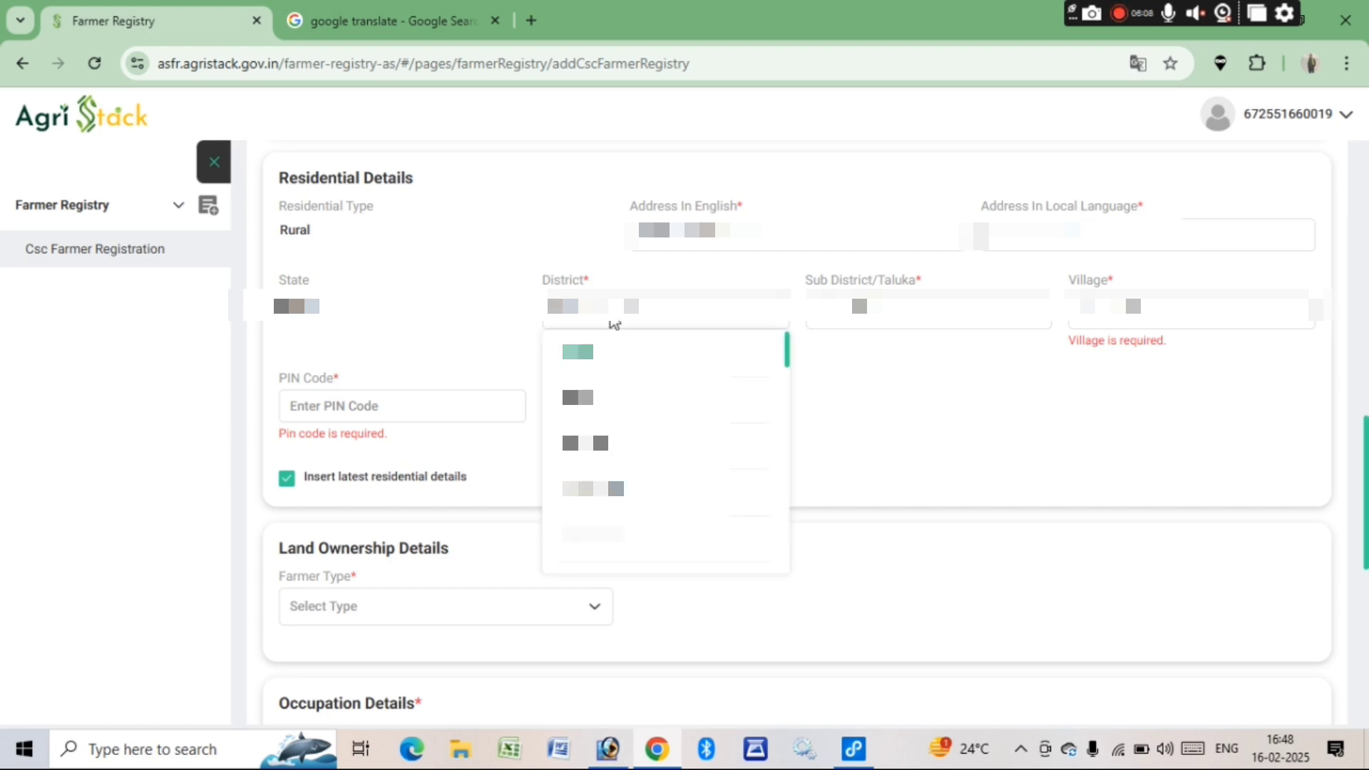
pyautogui.write('dhub')
pyautogui.click(584, 360)
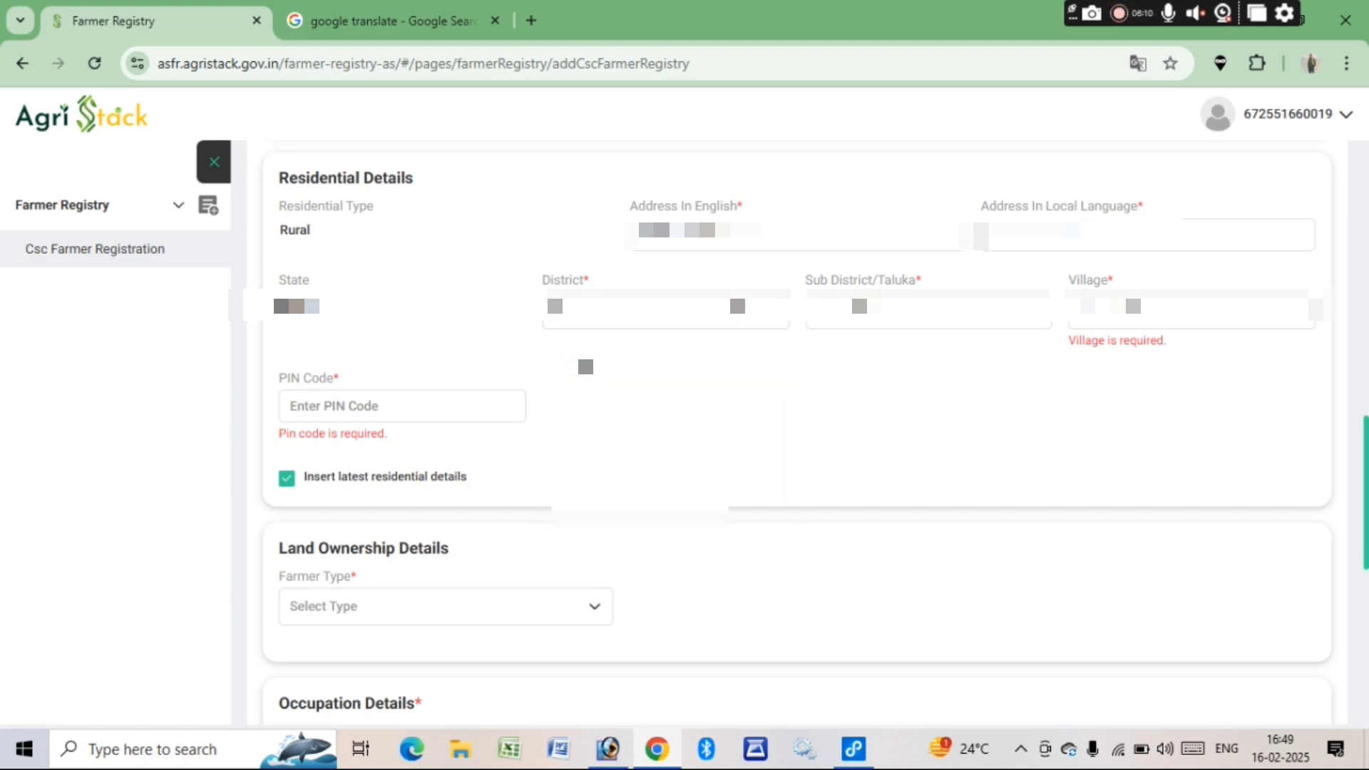
# Choose the farmer's sub district and village from their dropdowns
pyautogui.click(952, 319)
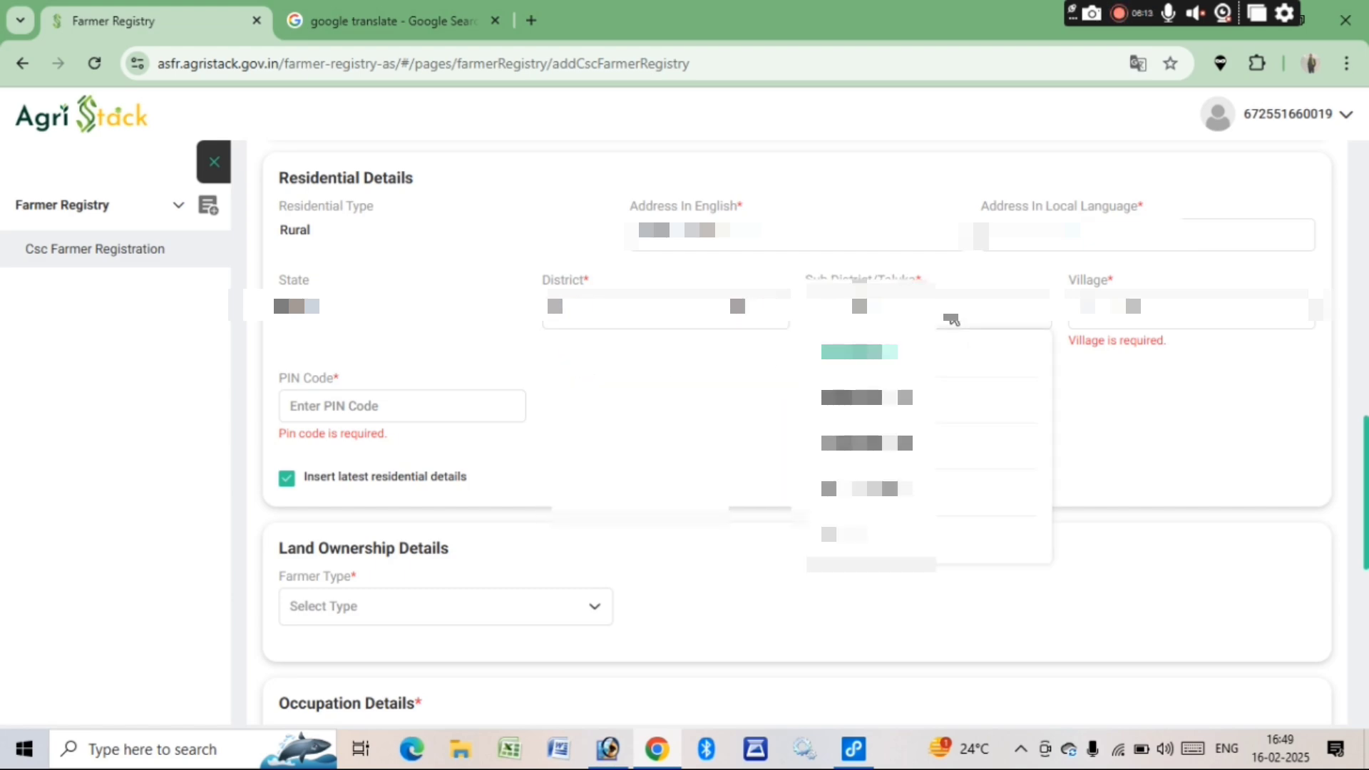
pyautogui.click(664, 316)
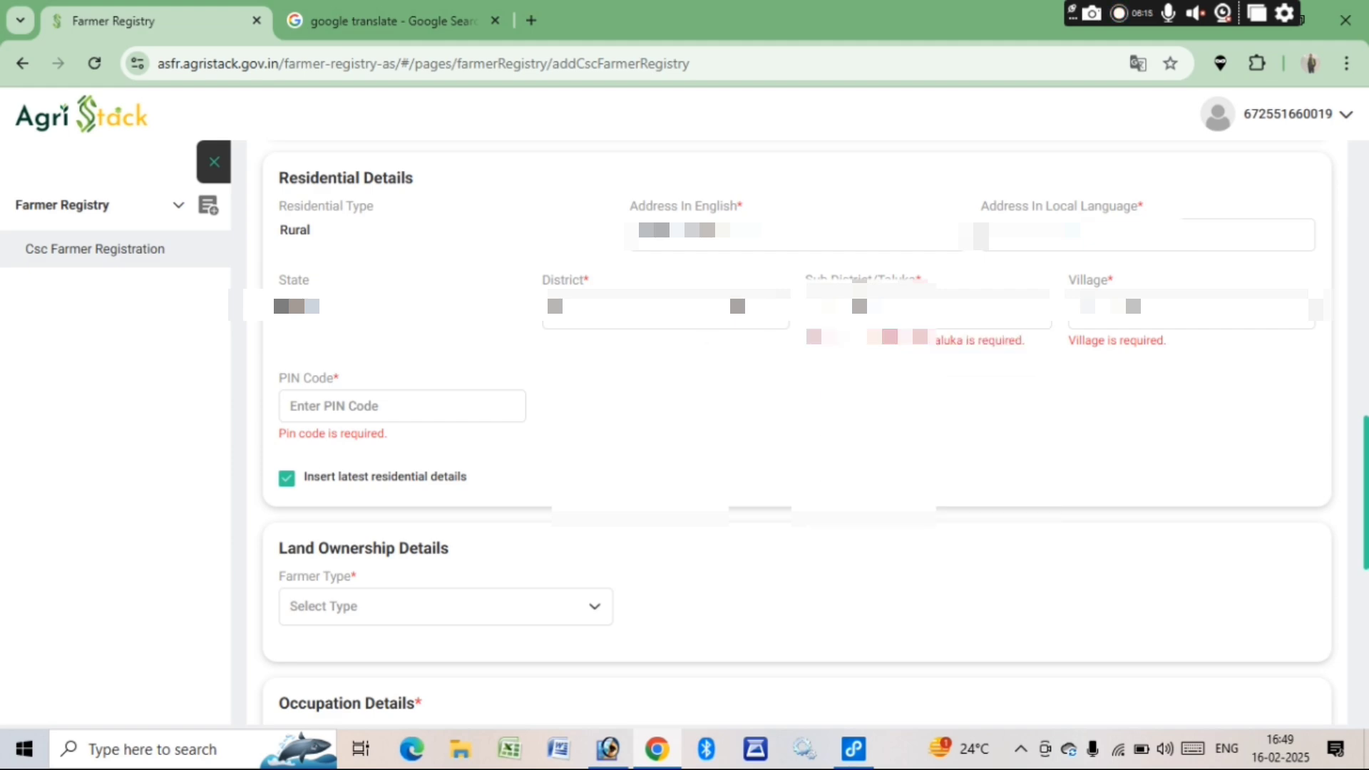
pyautogui.click(651, 322)
pyautogui.click(921, 322)
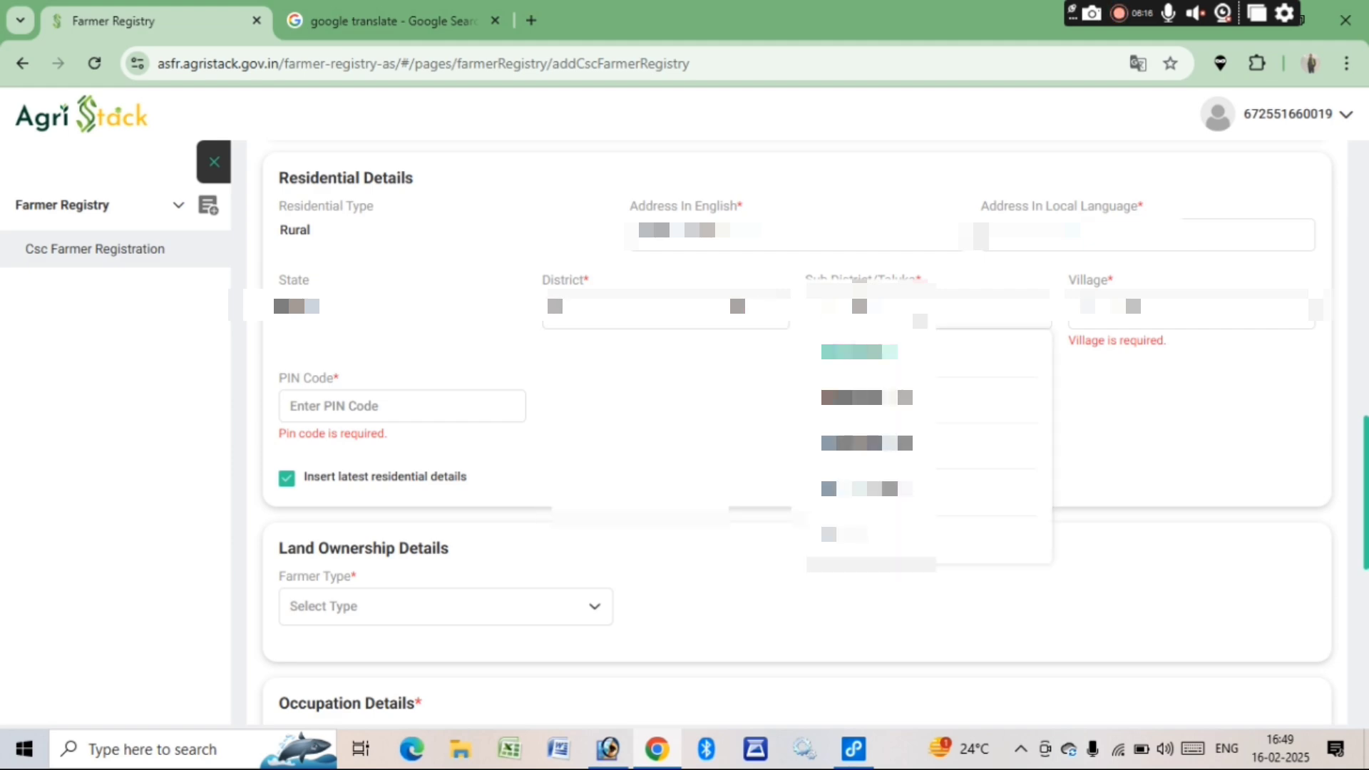
pyautogui.click(866, 397)
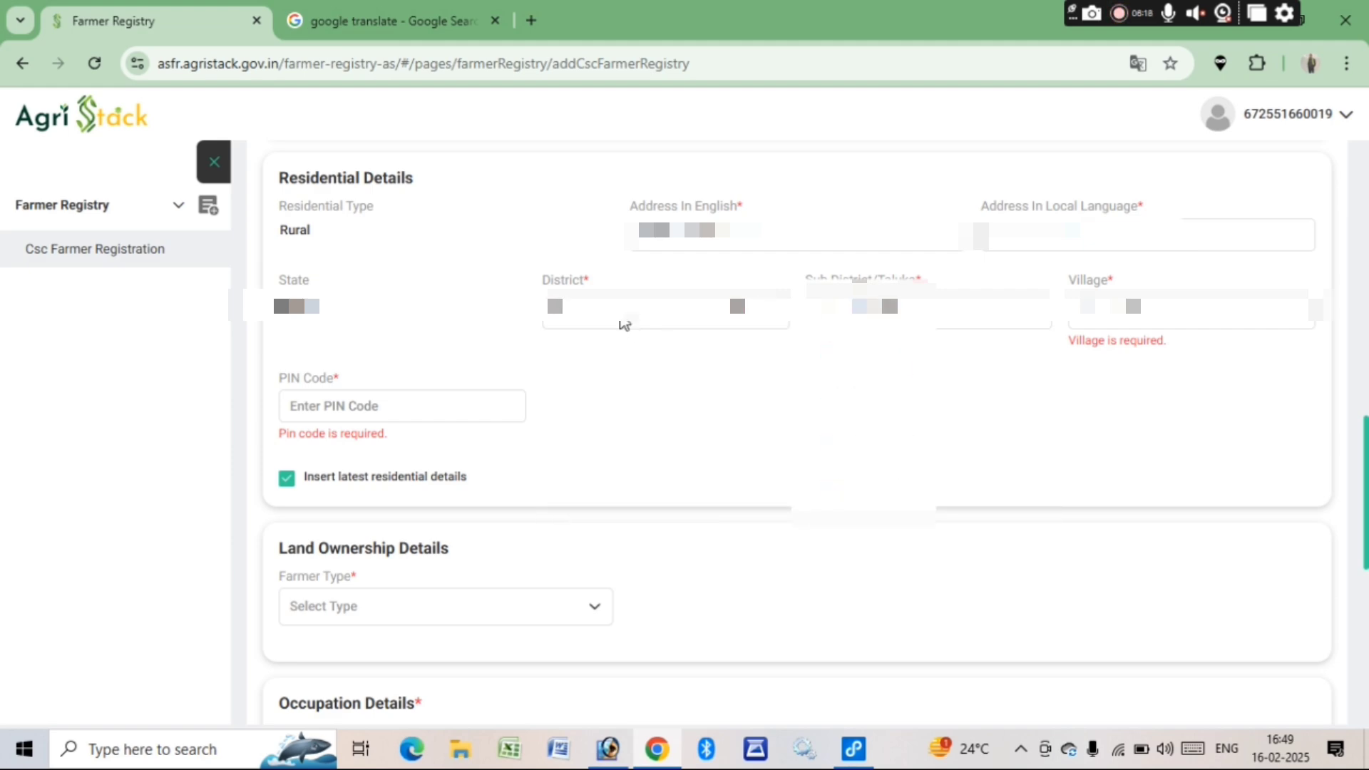
pyautogui.click(1141, 324)
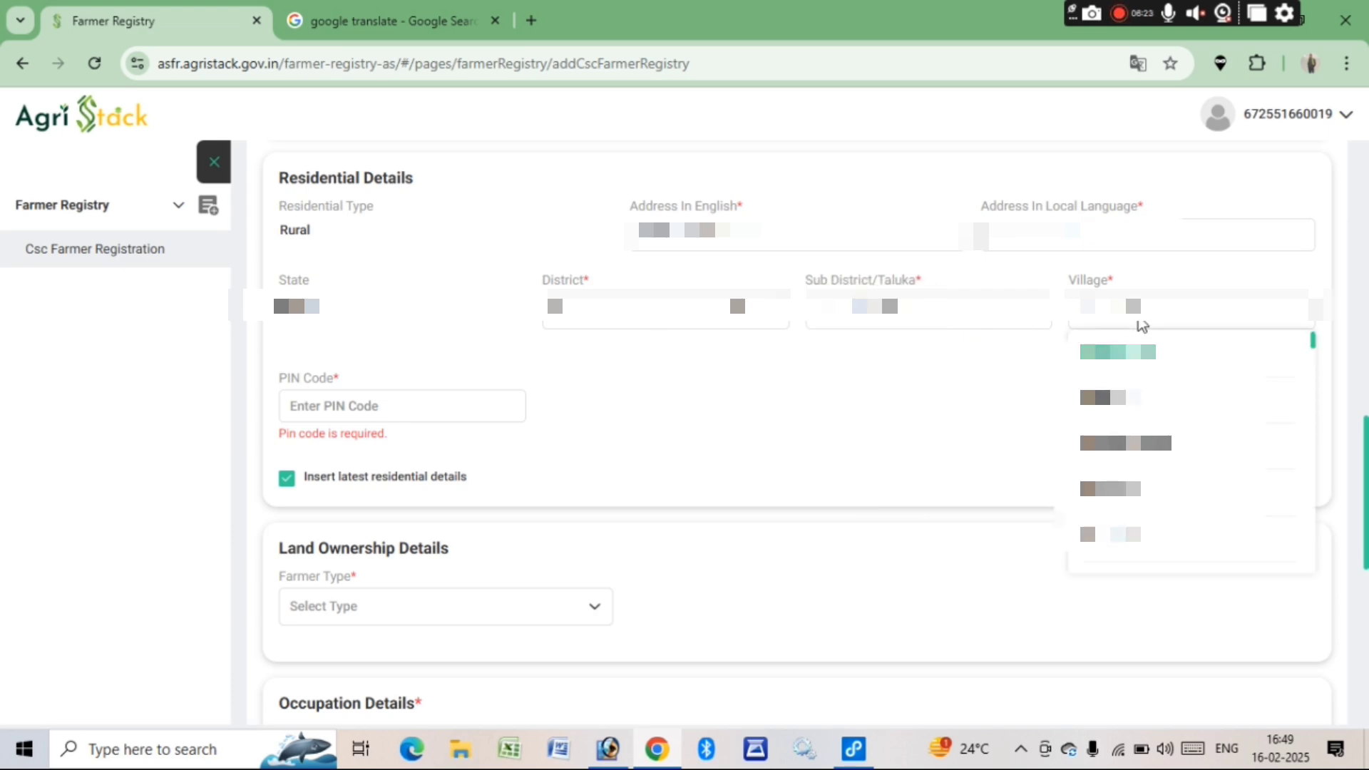
pyautogui.write('****')
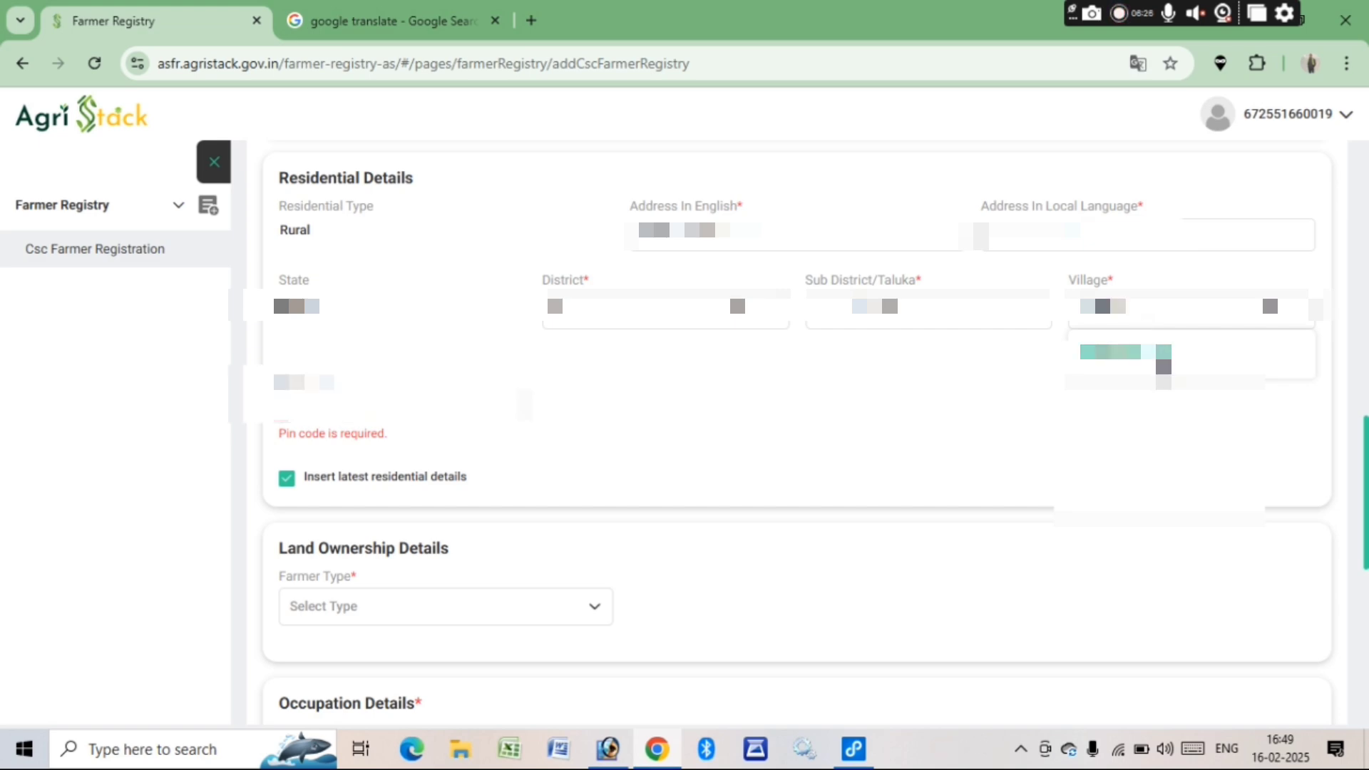
pyautogui.click(1158, 360)
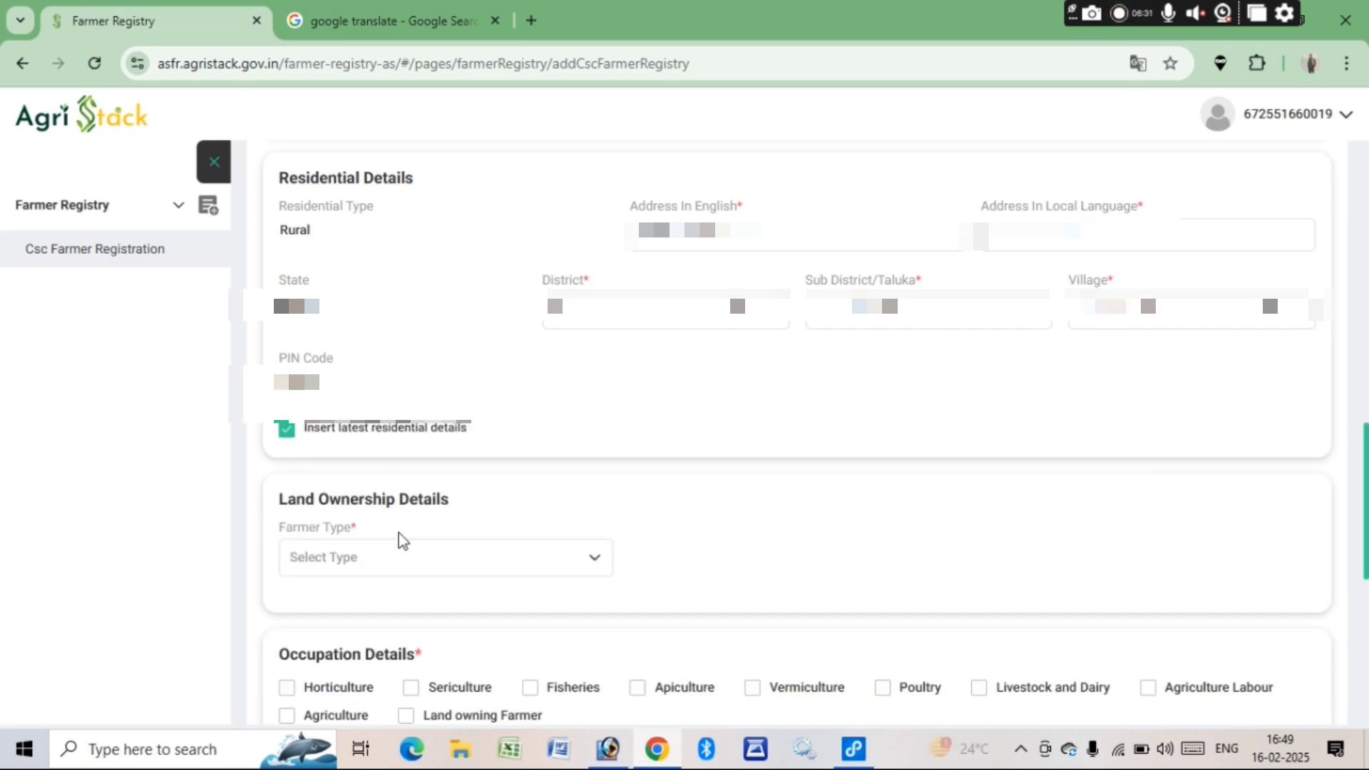
pyautogui.click(387, 556)
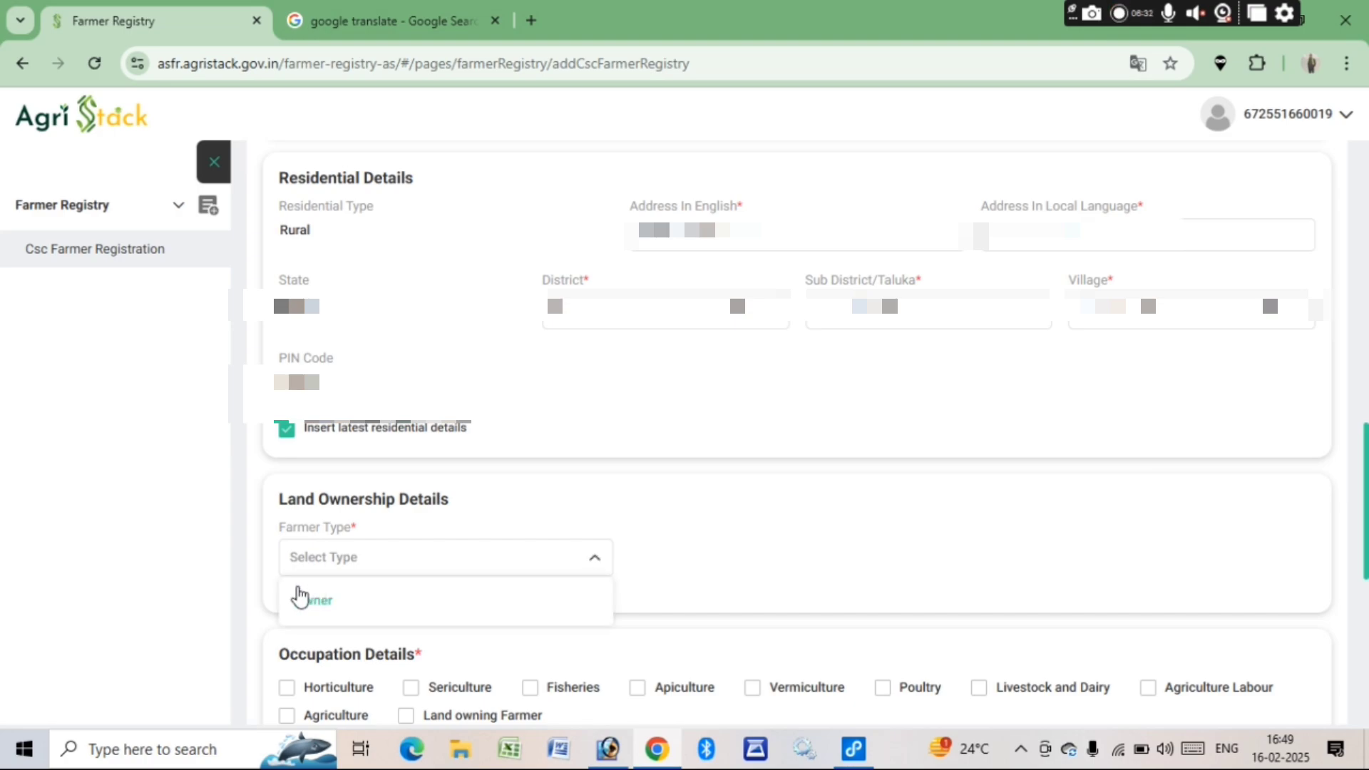
# Set the farmer type to Owner and scroll down to Land Details - Owned Land
pyautogui.click(682, 387)
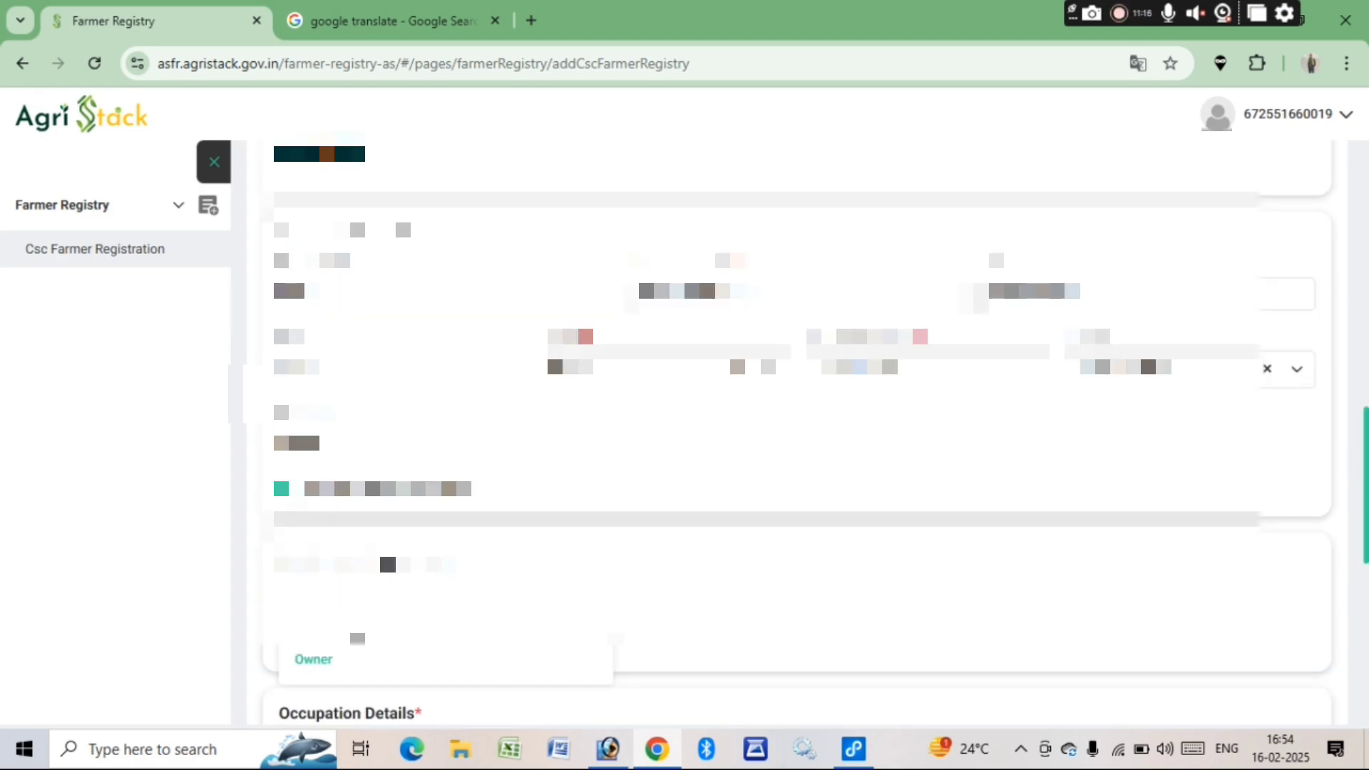
pyautogui.click(312, 666)
pyautogui.moveTo(1368, 474); pyautogui.dragTo(1366, 566)
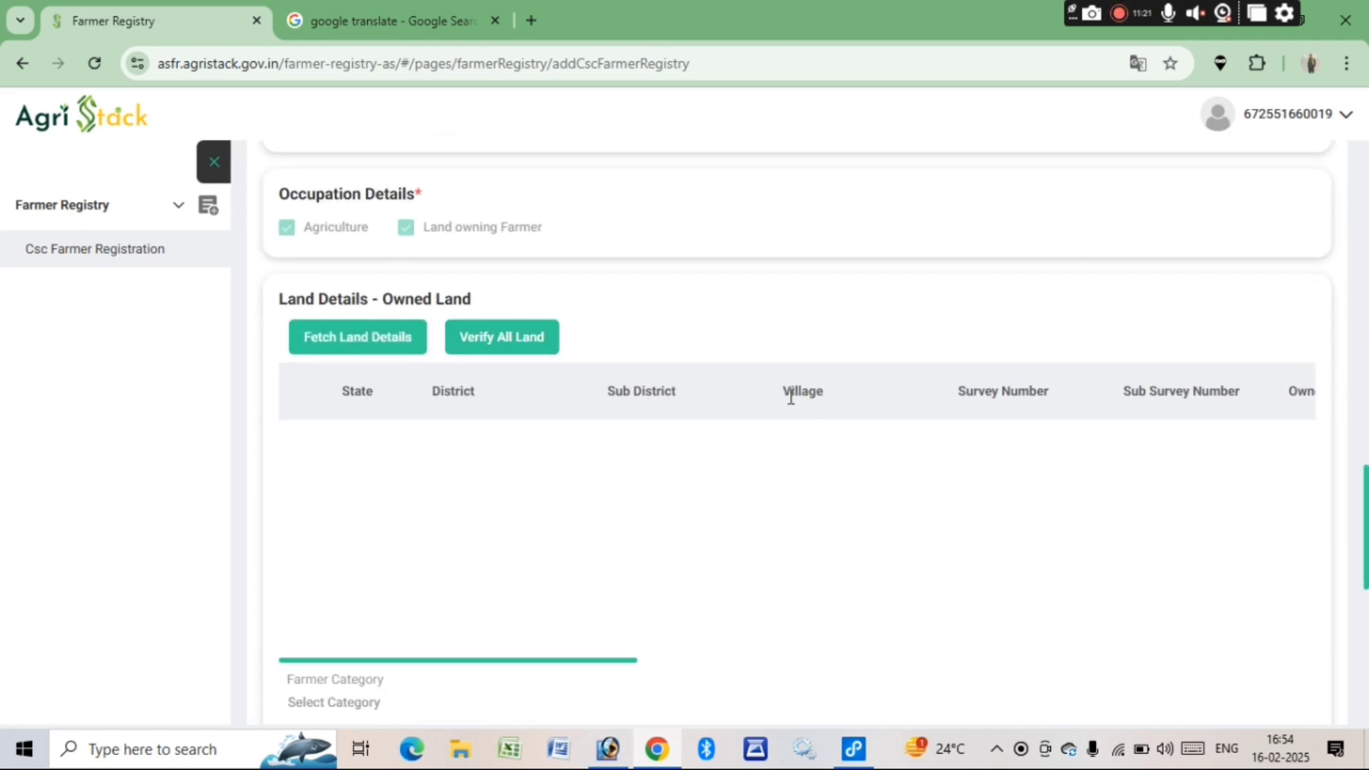
# In Fetch Land Details, choose the district, sub-district and the village filtered by 'bar'
pyautogui.click(352, 346)
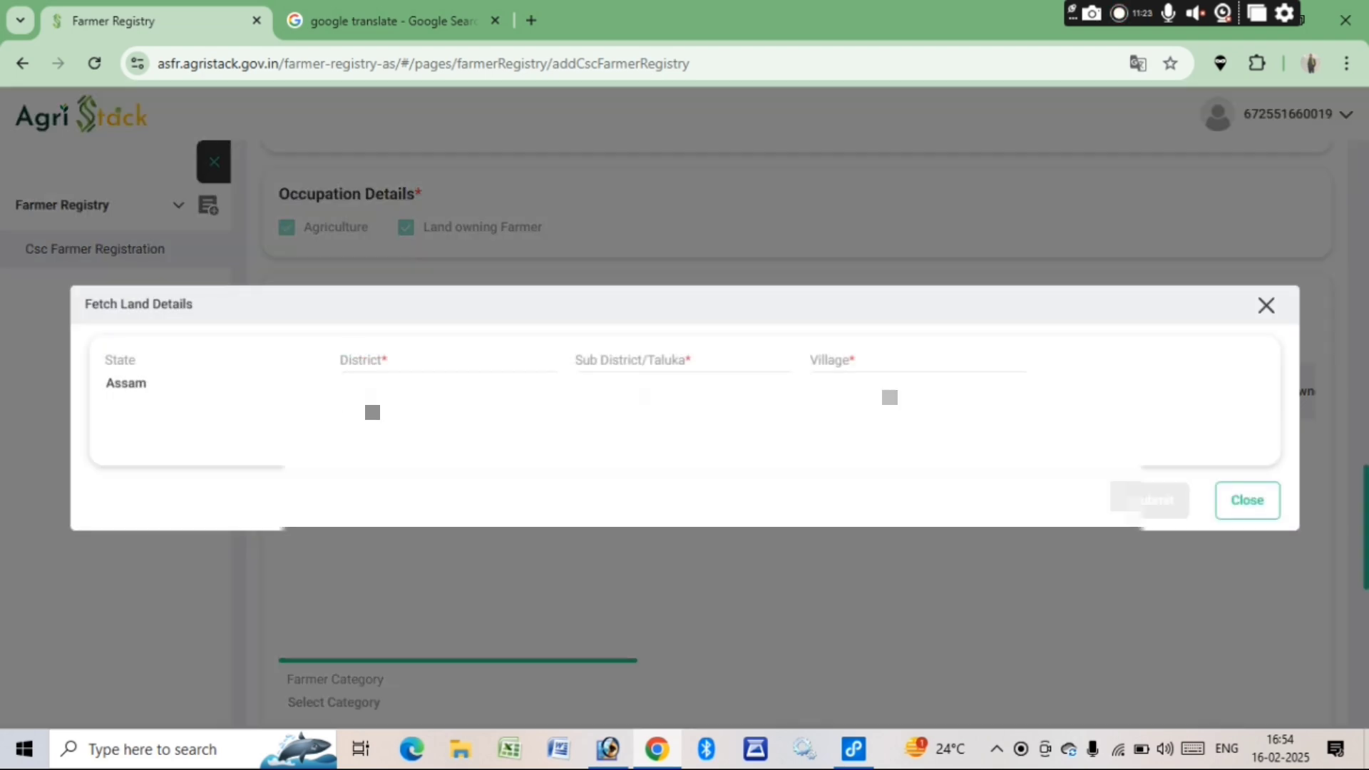
pyautogui.click(437, 394)
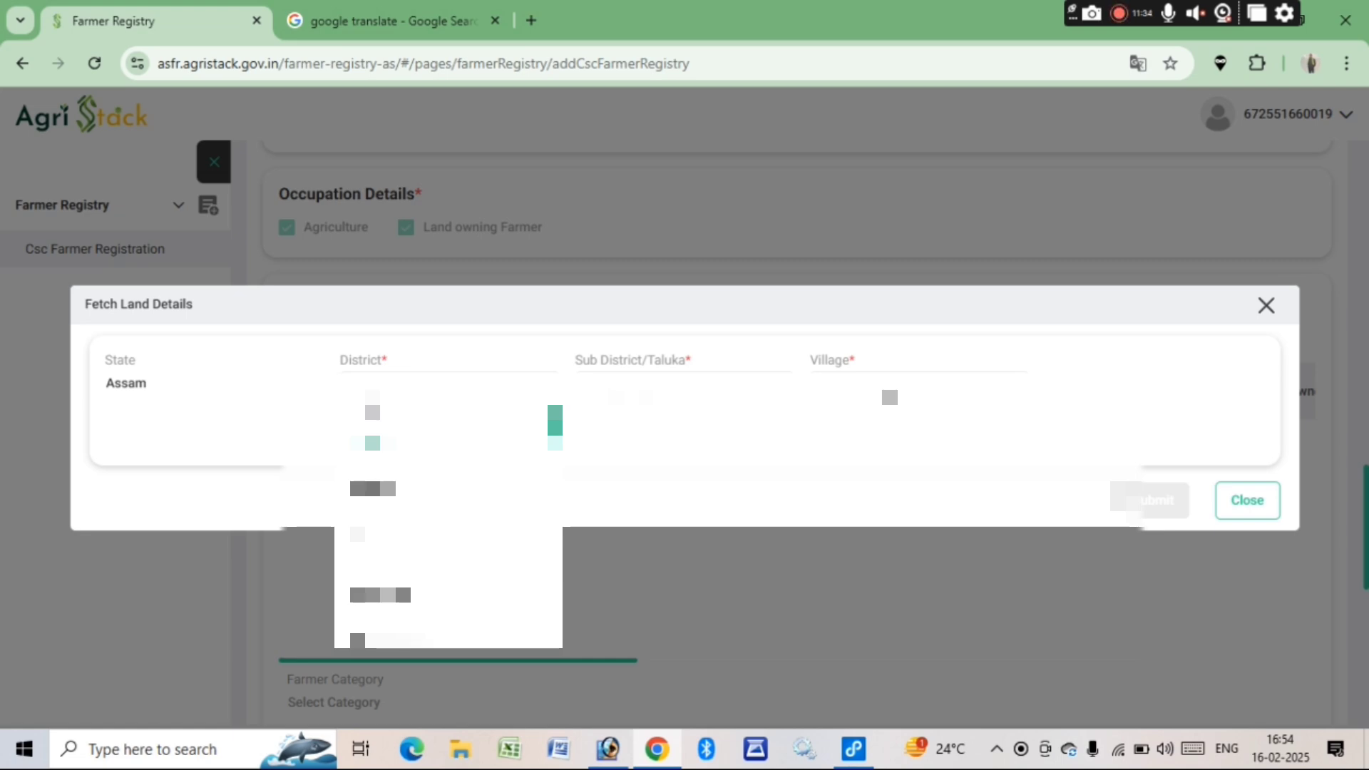
pyautogui.click(386, 566)
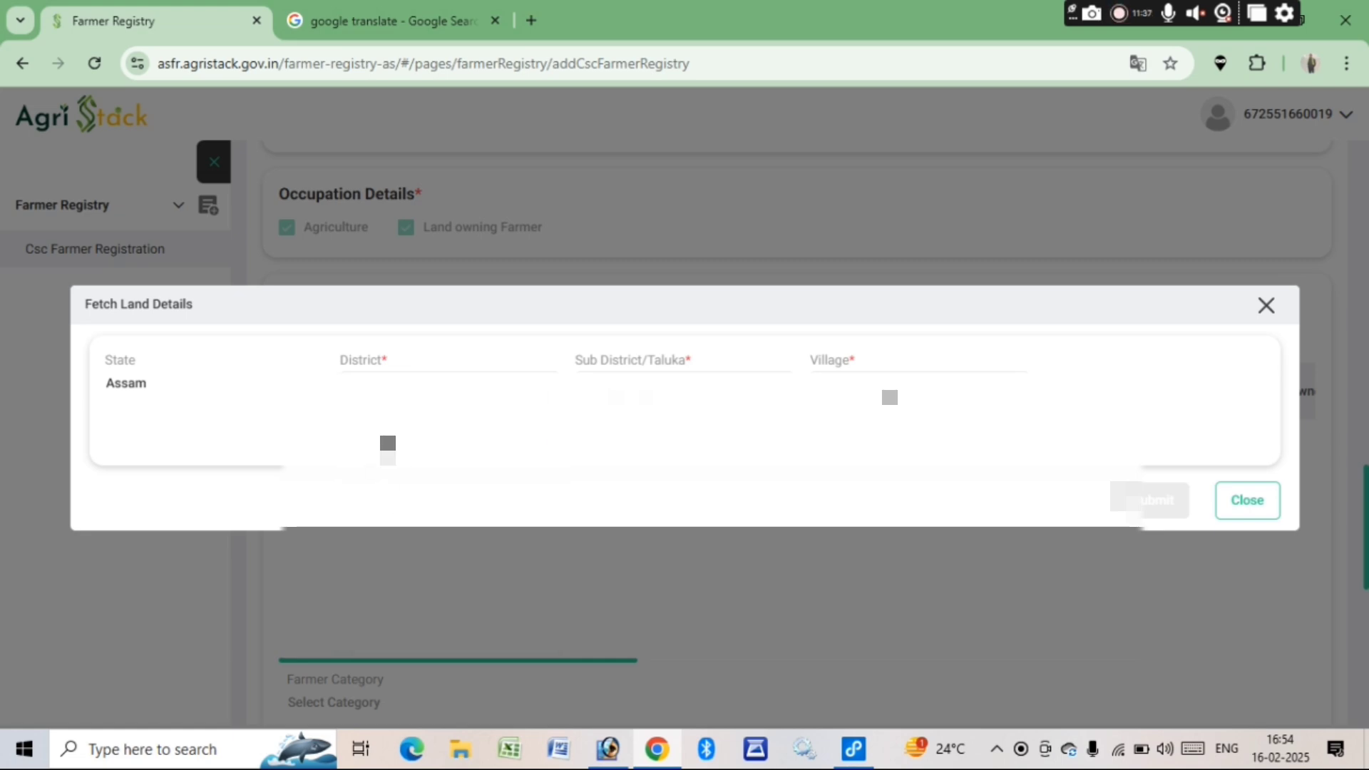
pyautogui.click(737, 399)
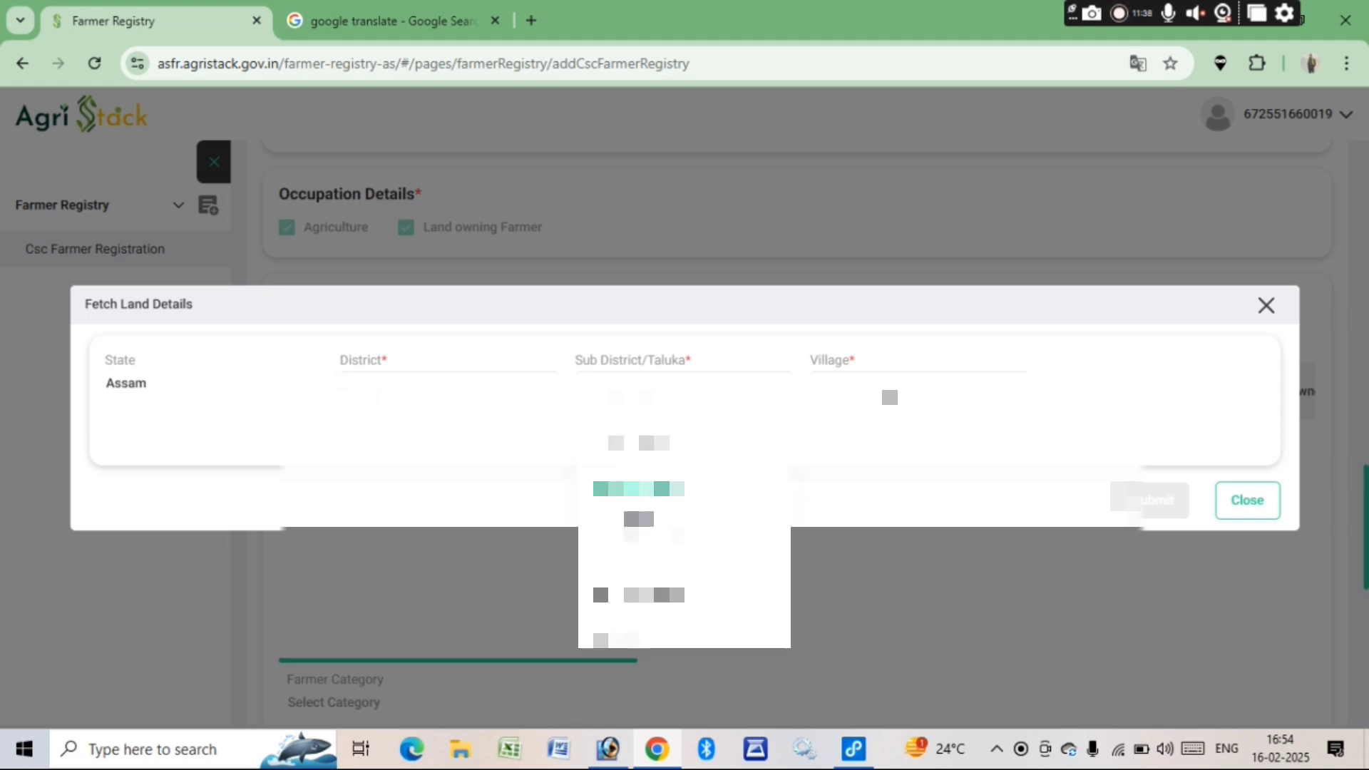
pyautogui.click(637, 505)
pyautogui.click(936, 402)
pyautogui.write('bar')
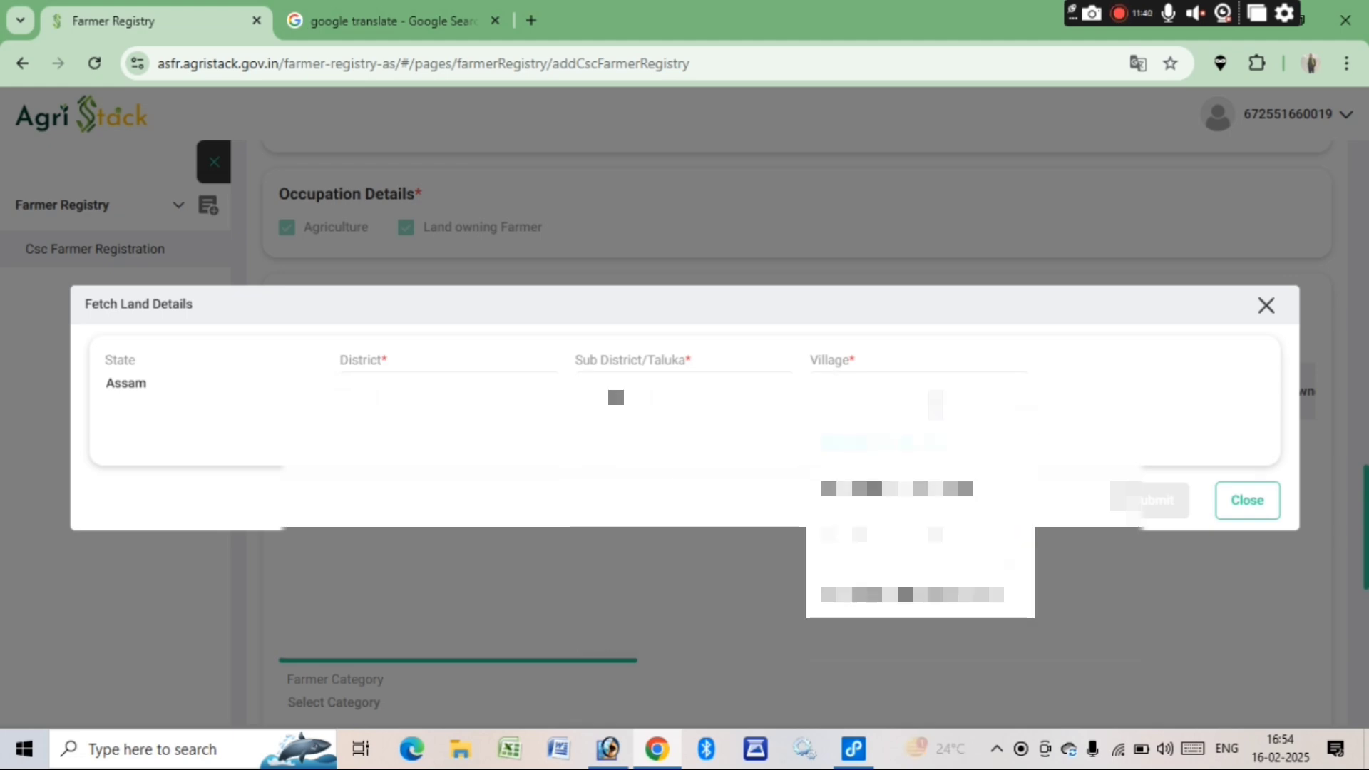
pyautogui.click(900, 489)
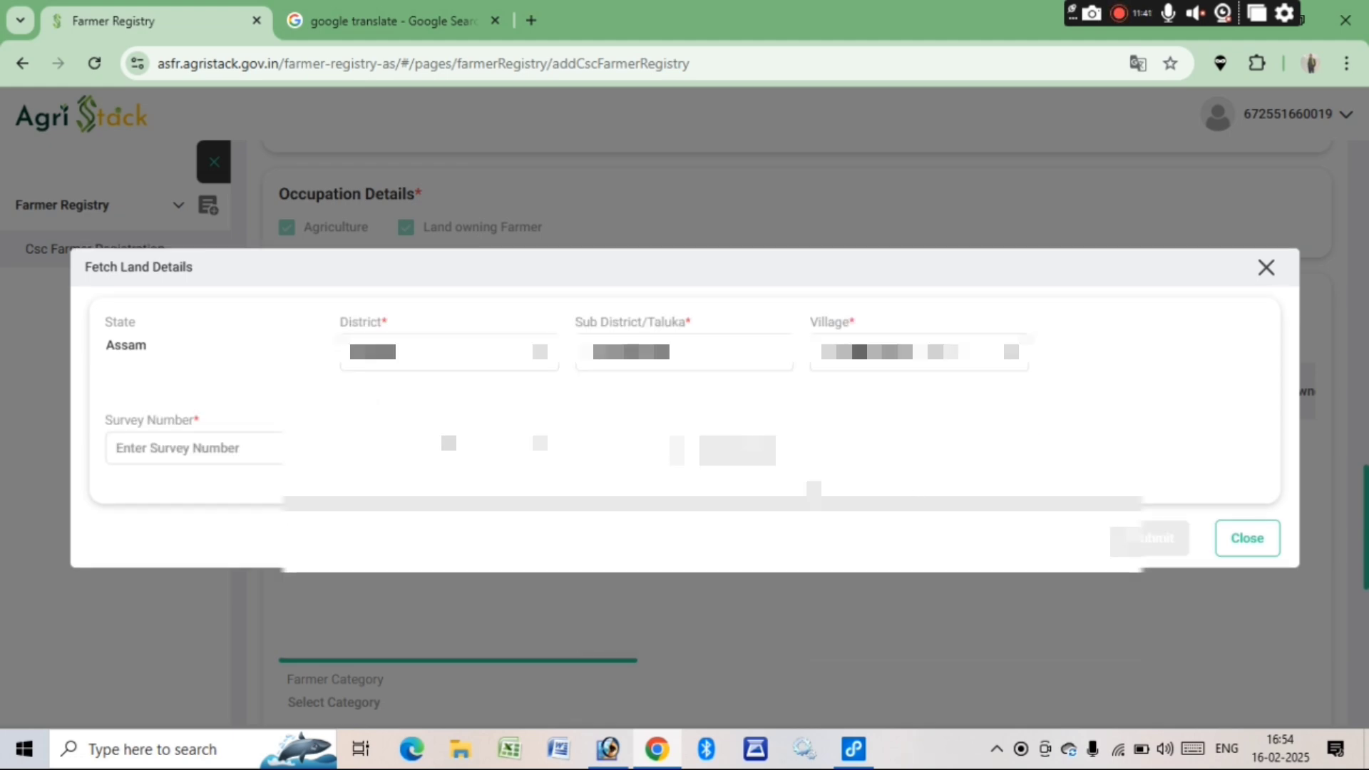
pyautogui.click(180, 449)
# Enter survey number 12, then corrected survey numbers, fetching the plot's owners each time
pyautogui.write('12')
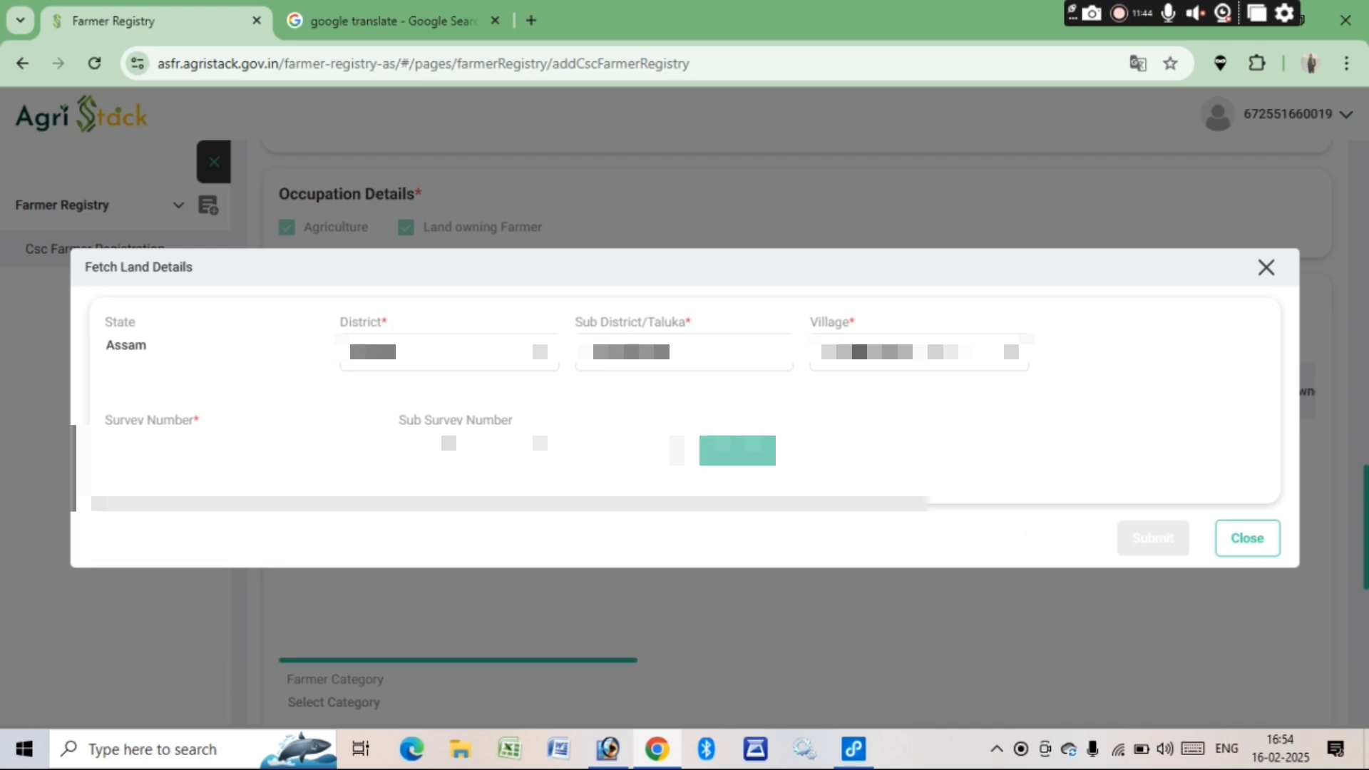
pyautogui.click(742, 452)
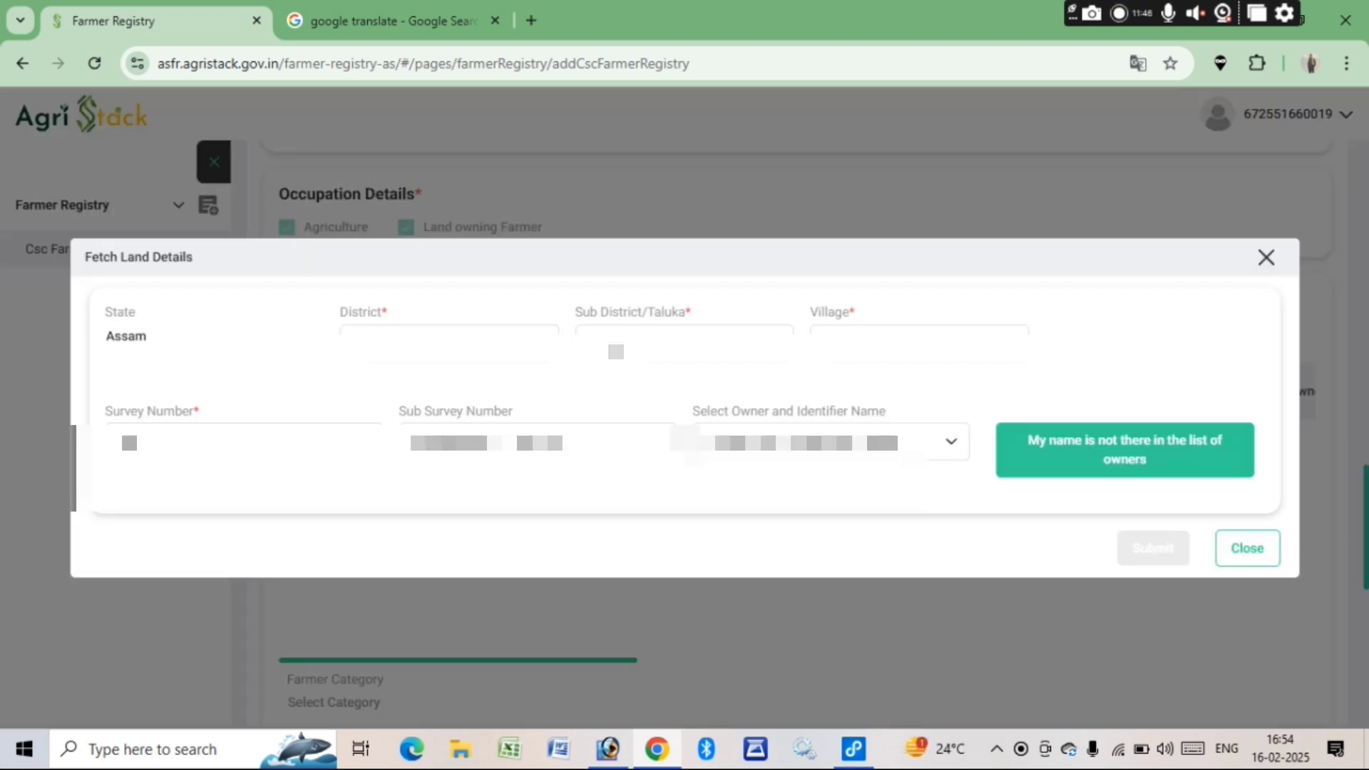
pyautogui.click(768, 455)
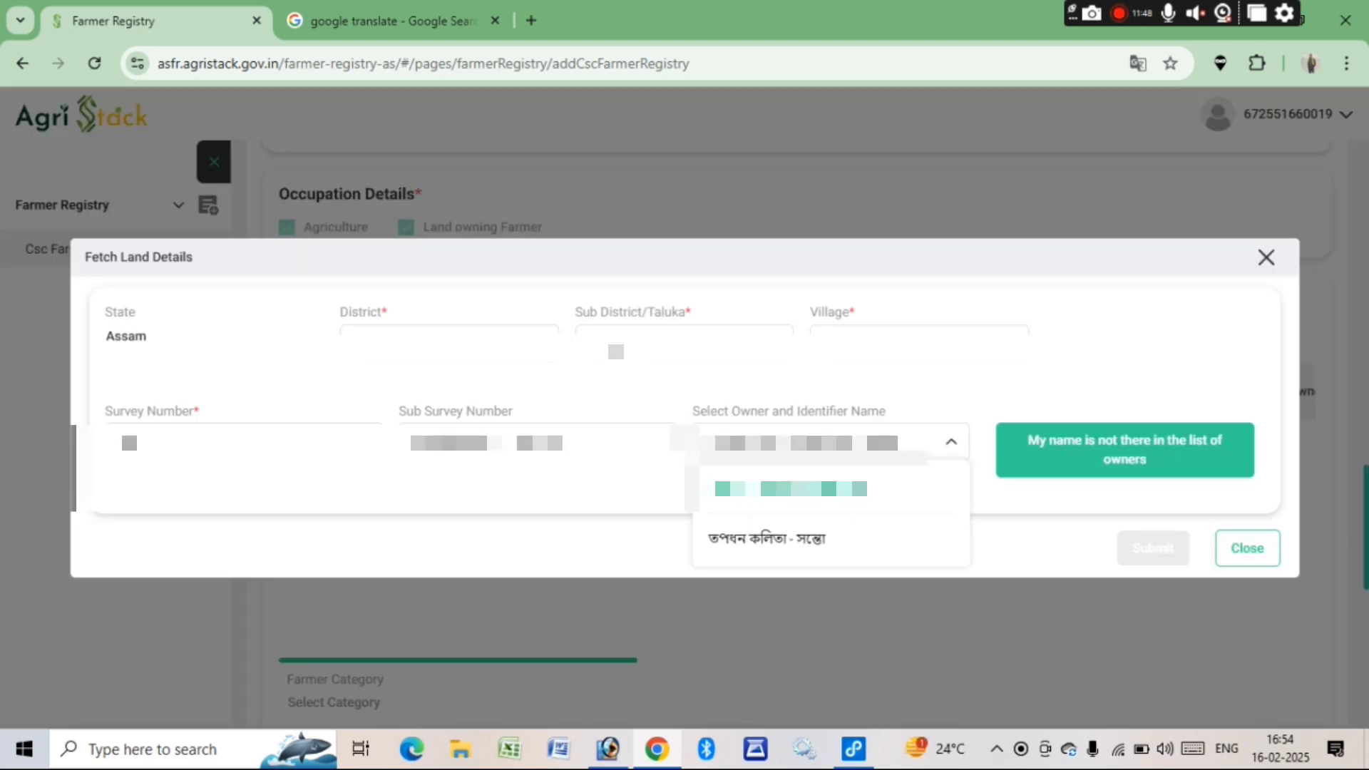
pyautogui.moveTo(146, 446); pyautogui.dragTo(83, 457)
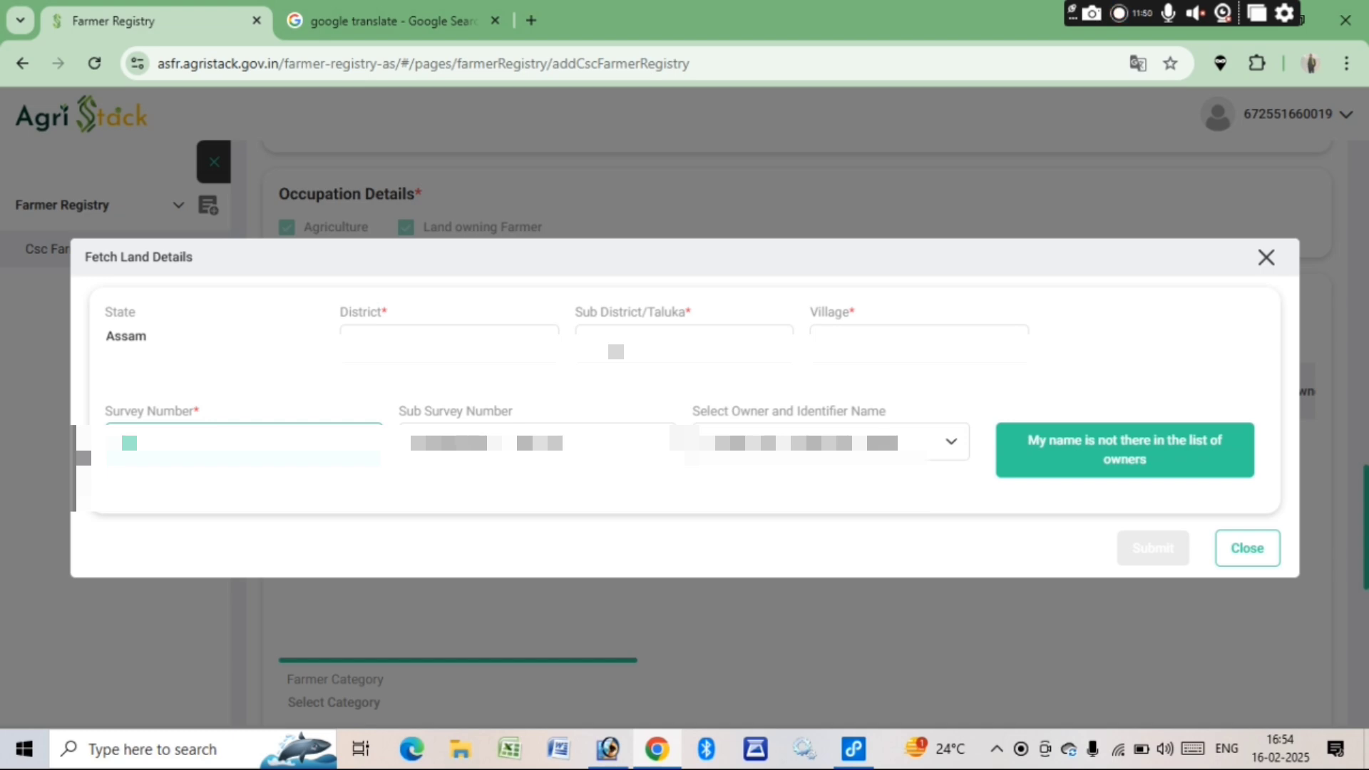
pyautogui.write('**')
pyautogui.click(479, 472)
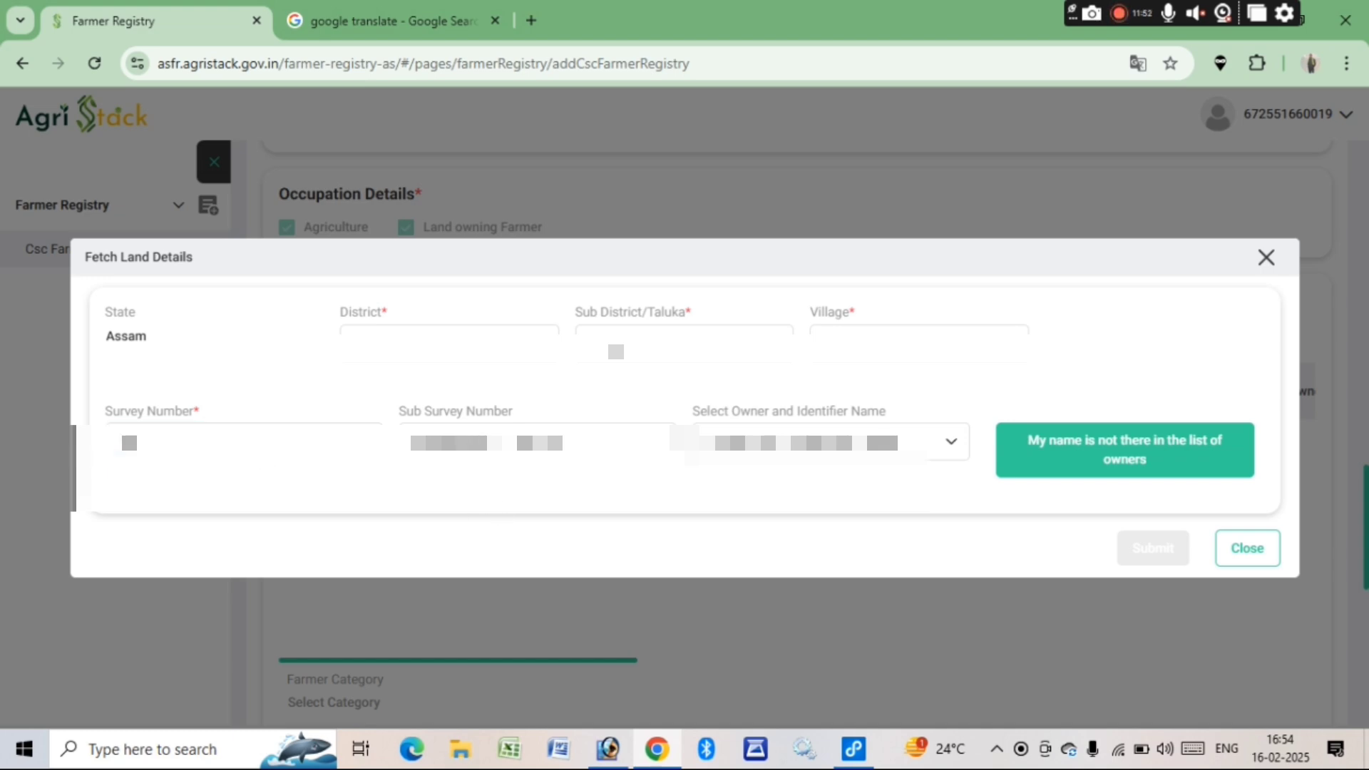
pyautogui.moveTo(144, 446); pyautogui.dragTo(99, 456)
pyautogui.press('BackSpace')
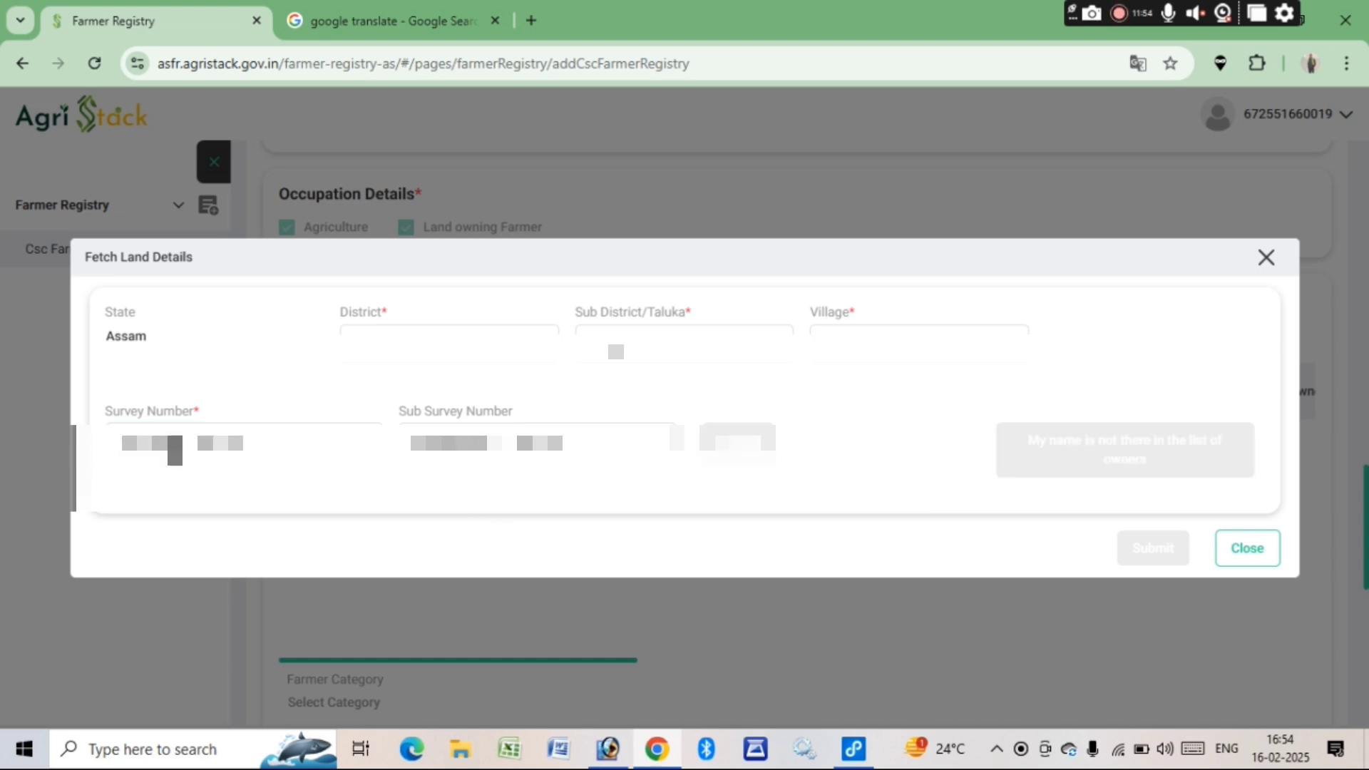
pyautogui.click(175, 450)
pyautogui.write('**')
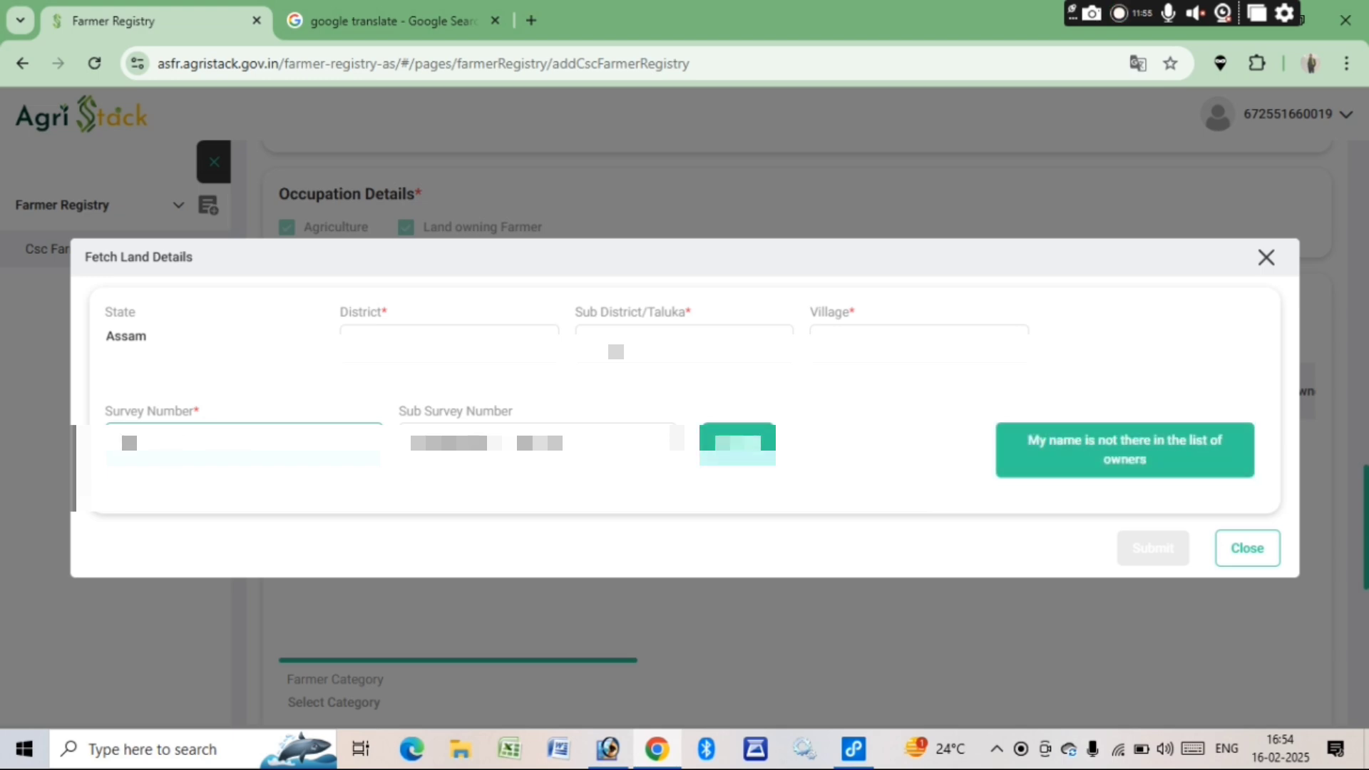
pyautogui.click(726, 458)
pyautogui.click(782, 457)
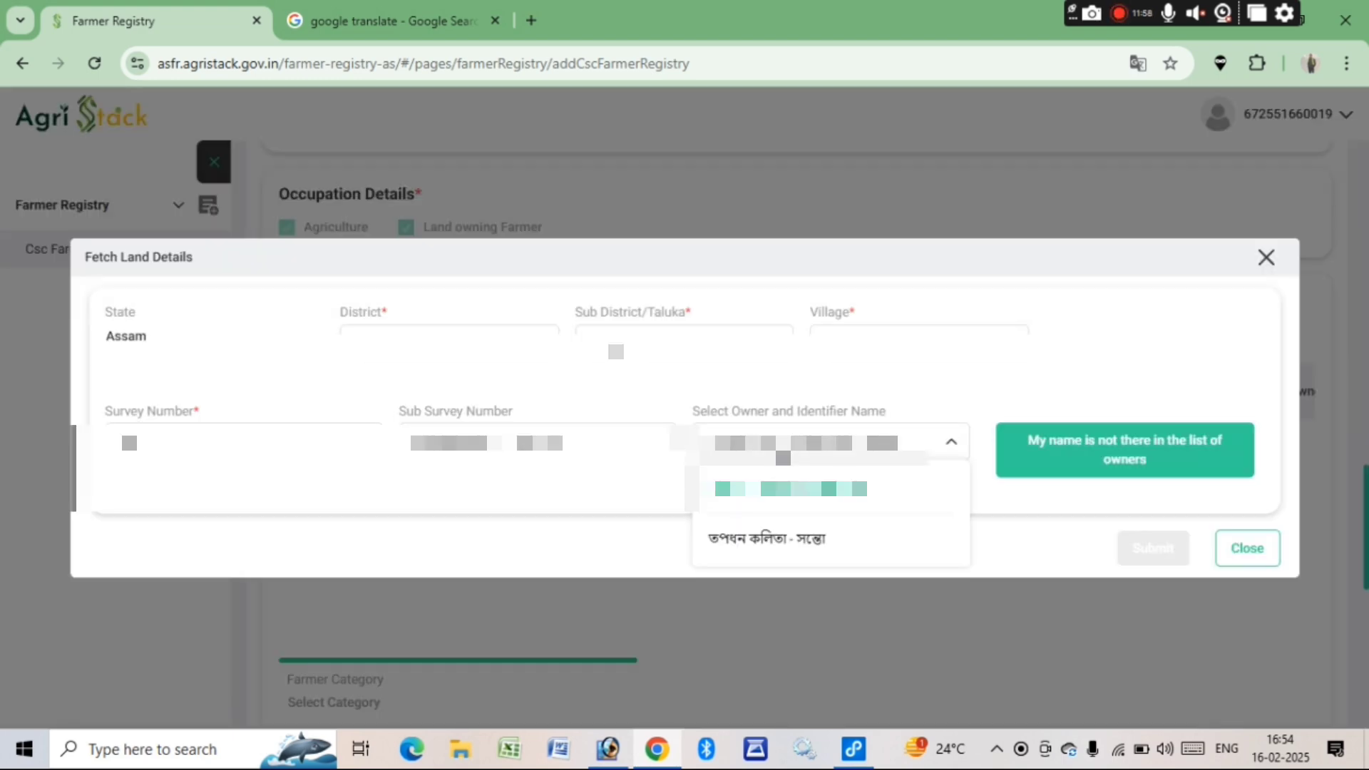
# Change the survey number to 1, fetch the owners and choose the farmer among them
pyautogui.moveTo(249, 443); pyautogui.dragTo(41, 438)
pyautogui.press('BackSpace')
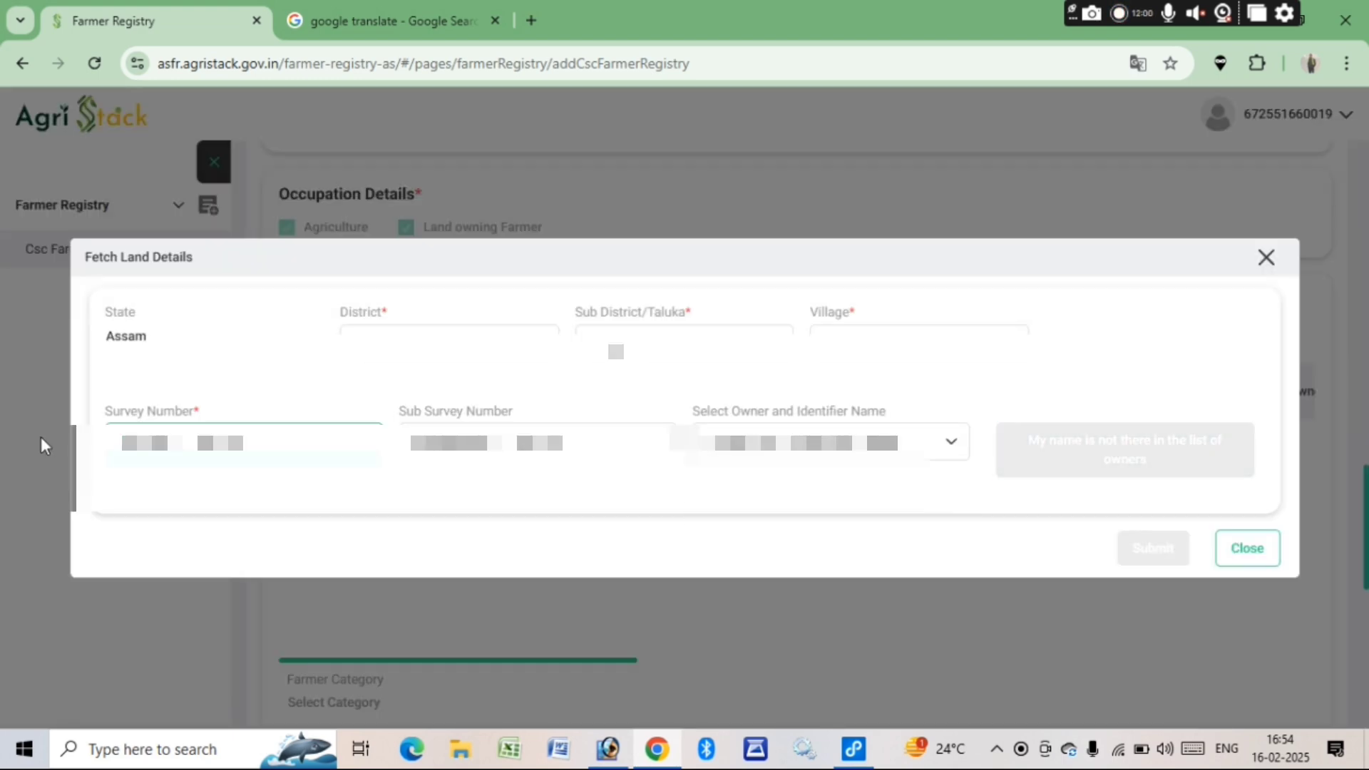
pyautogui.click(266, 472)
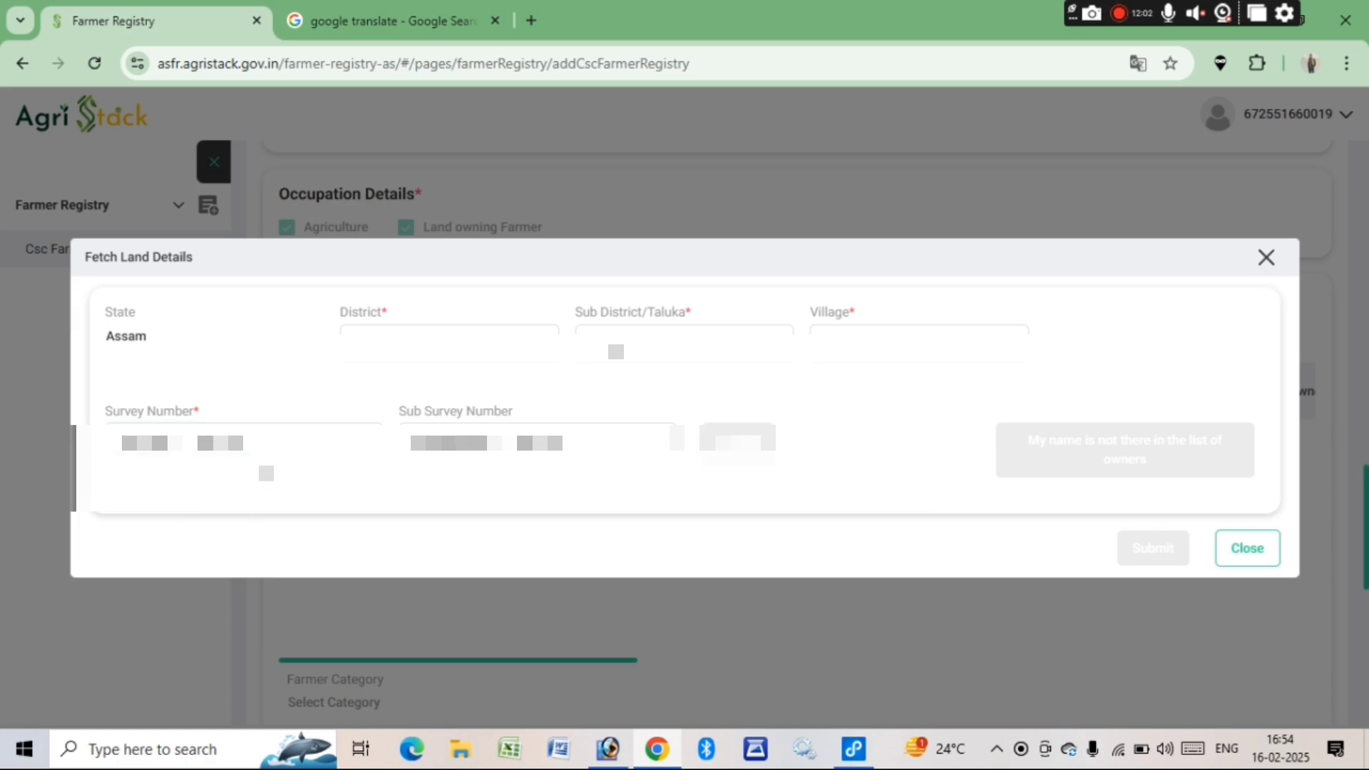
pyautogui.click(221, 445)
pyautogui.write('1')
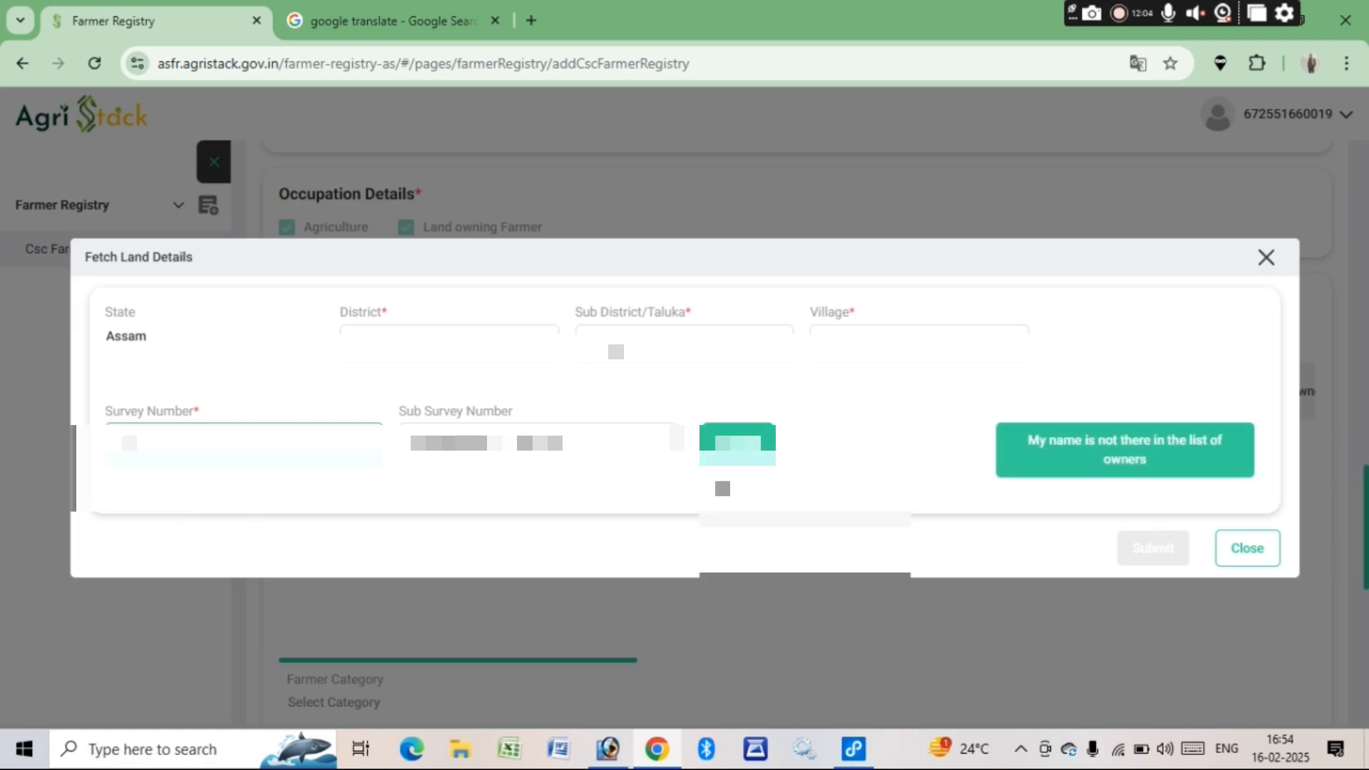
pyautogui.click(738, 446)
pyautogui.click(783, 456)
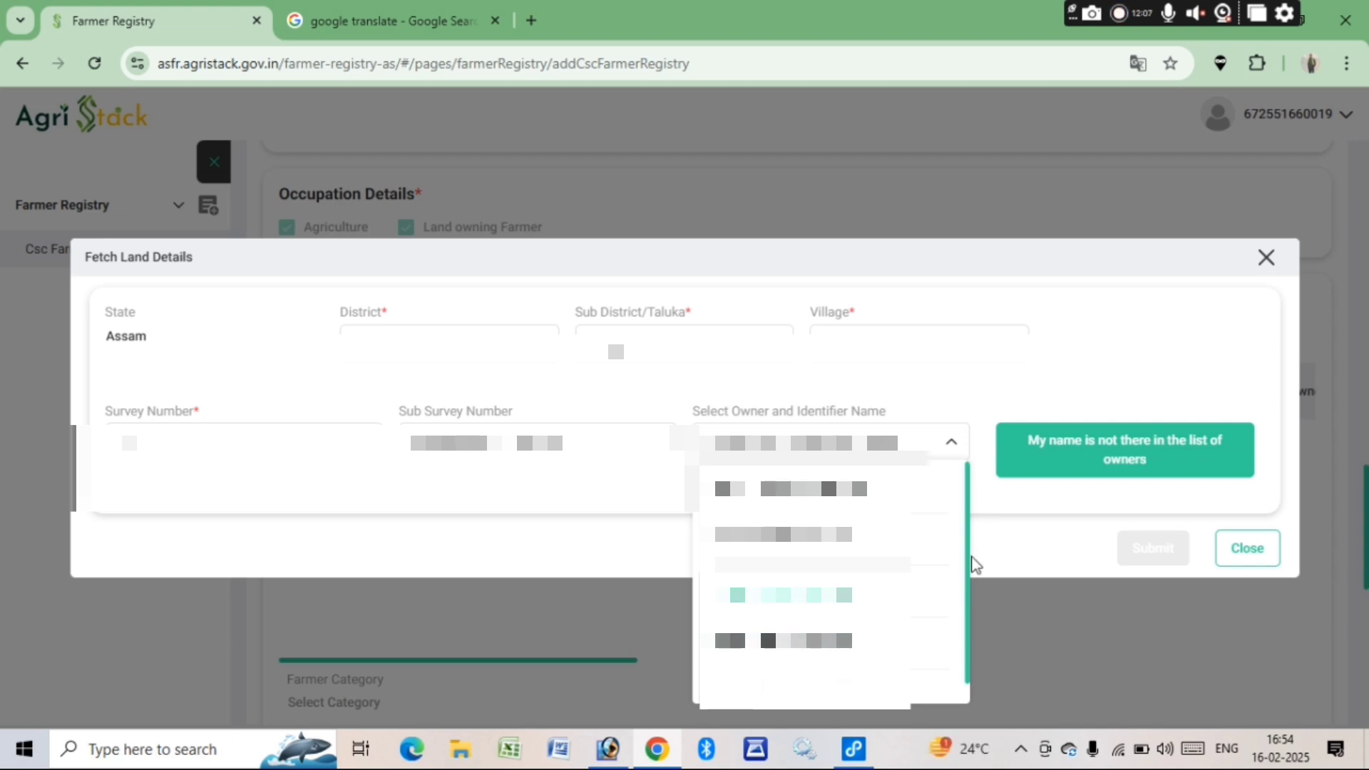
pyautogui.scroll(-1, 970, 616)
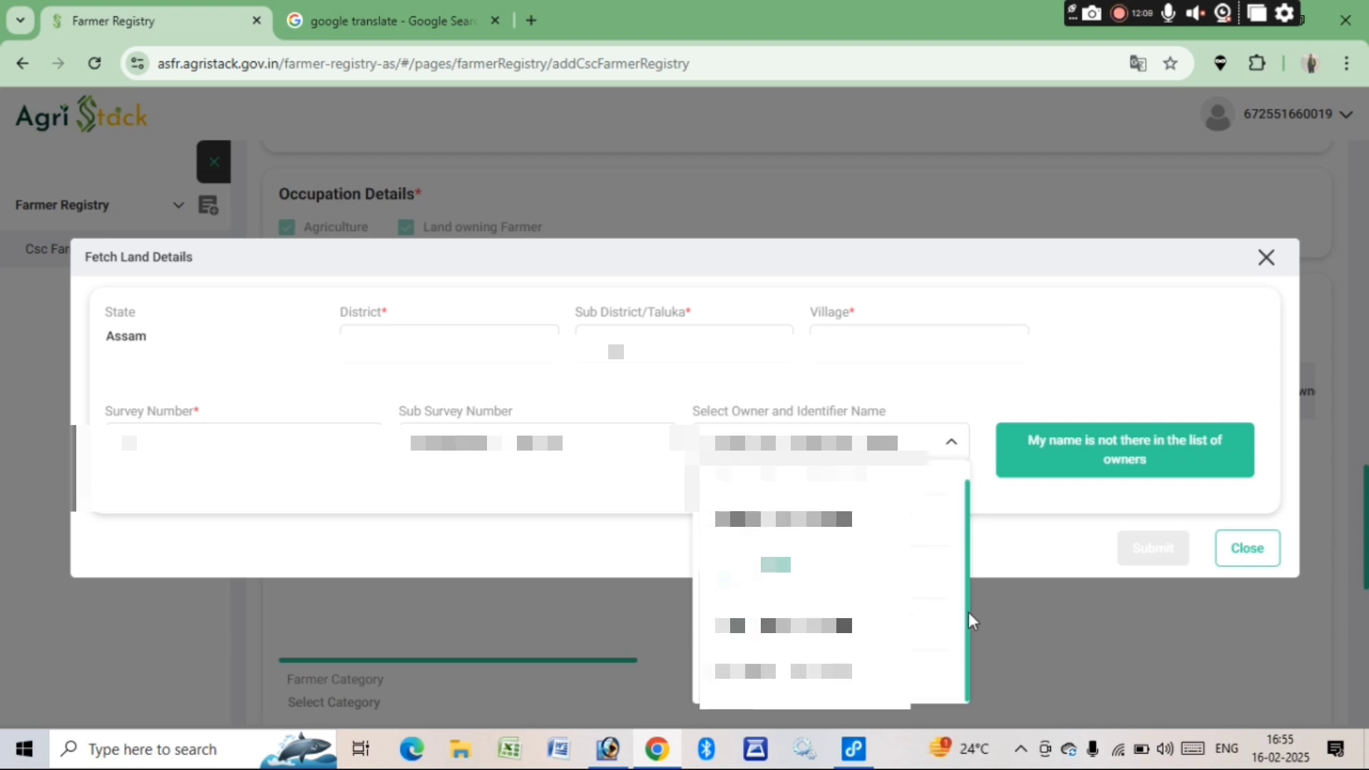
pyautogui.scroll(-1, 968, 611)
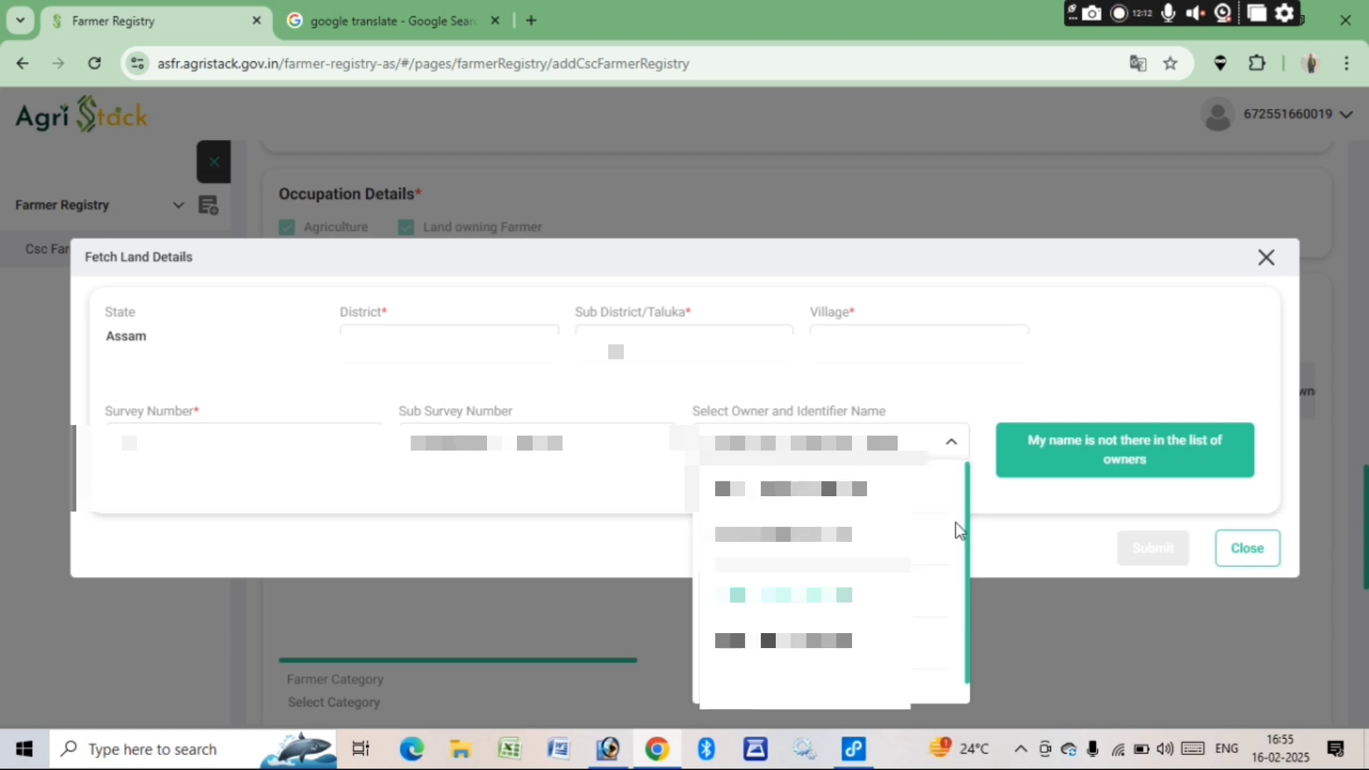
pyautogui.moveTo(238, 441); pyautogui.dragTo(9, 457)
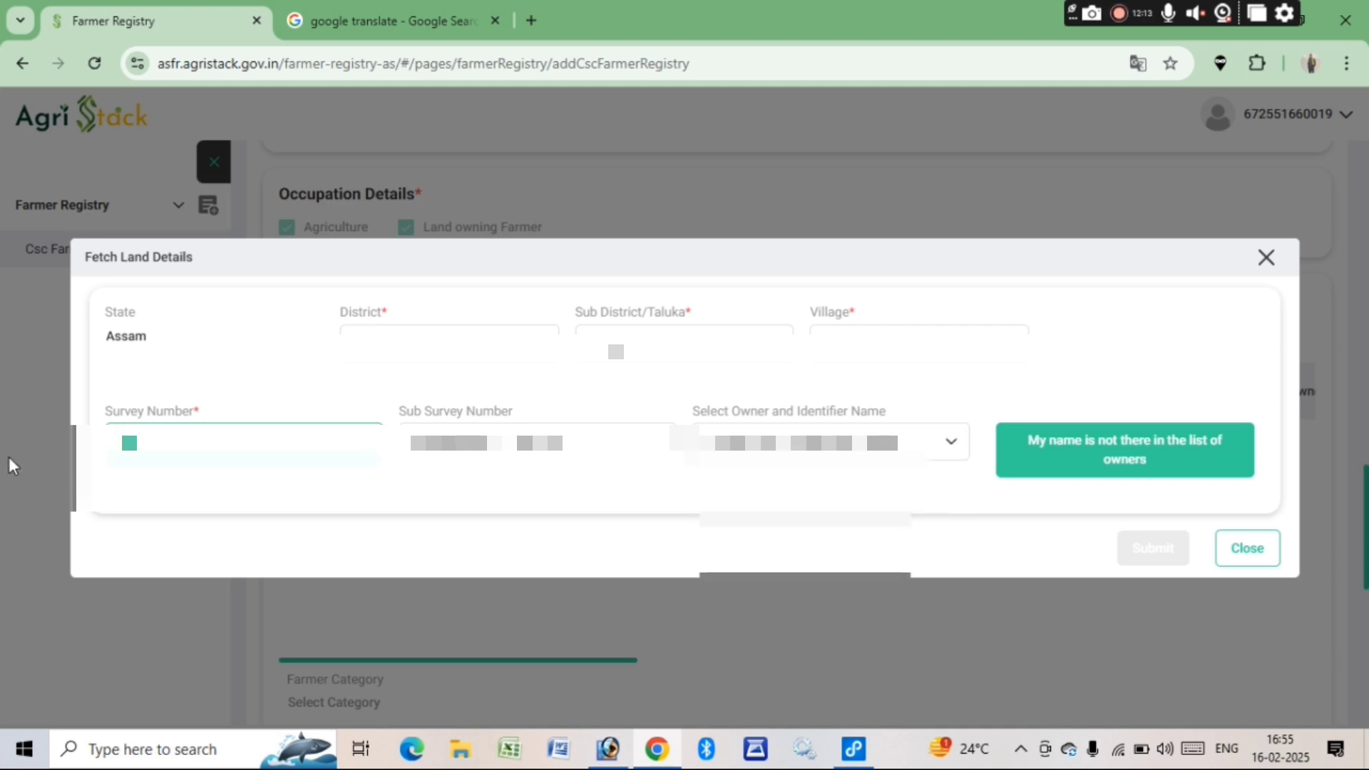
pyautogui.press('BackSpace')
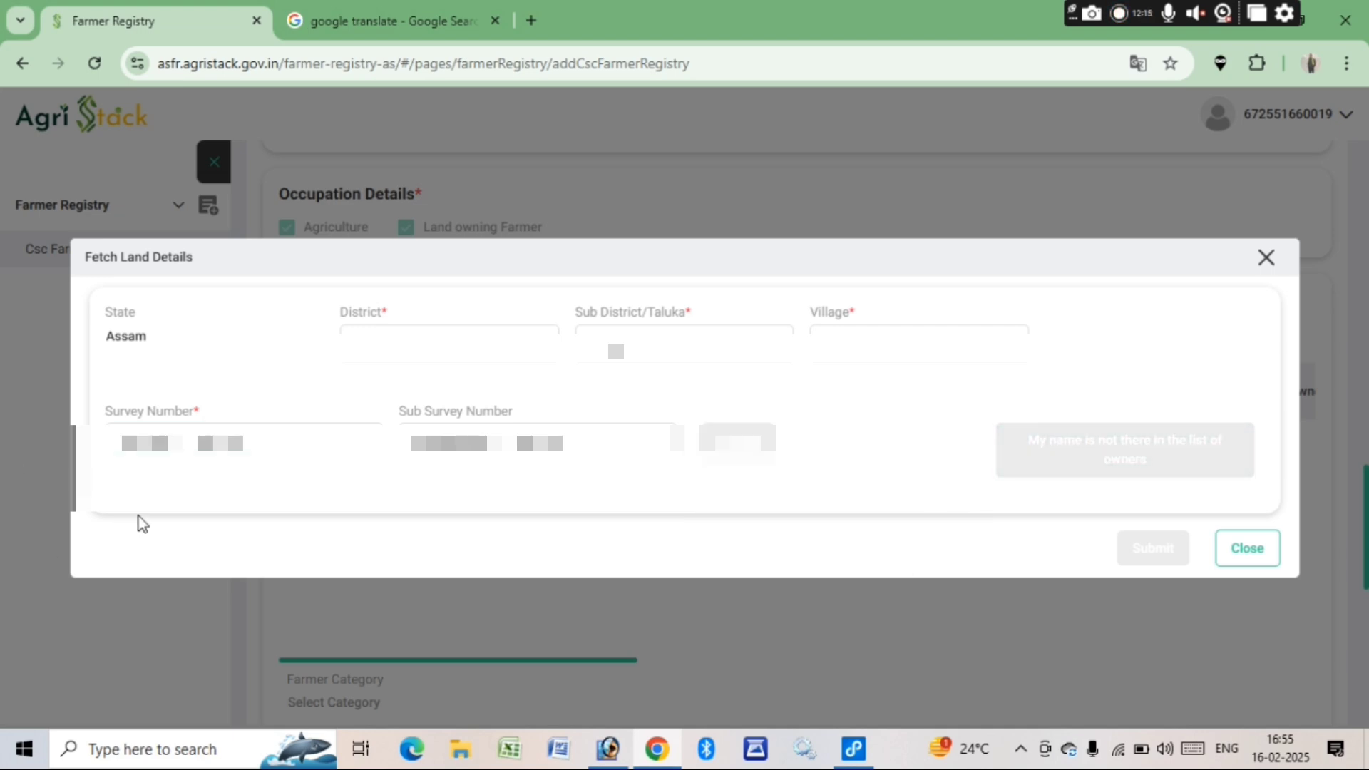
pyautogui.write('1')
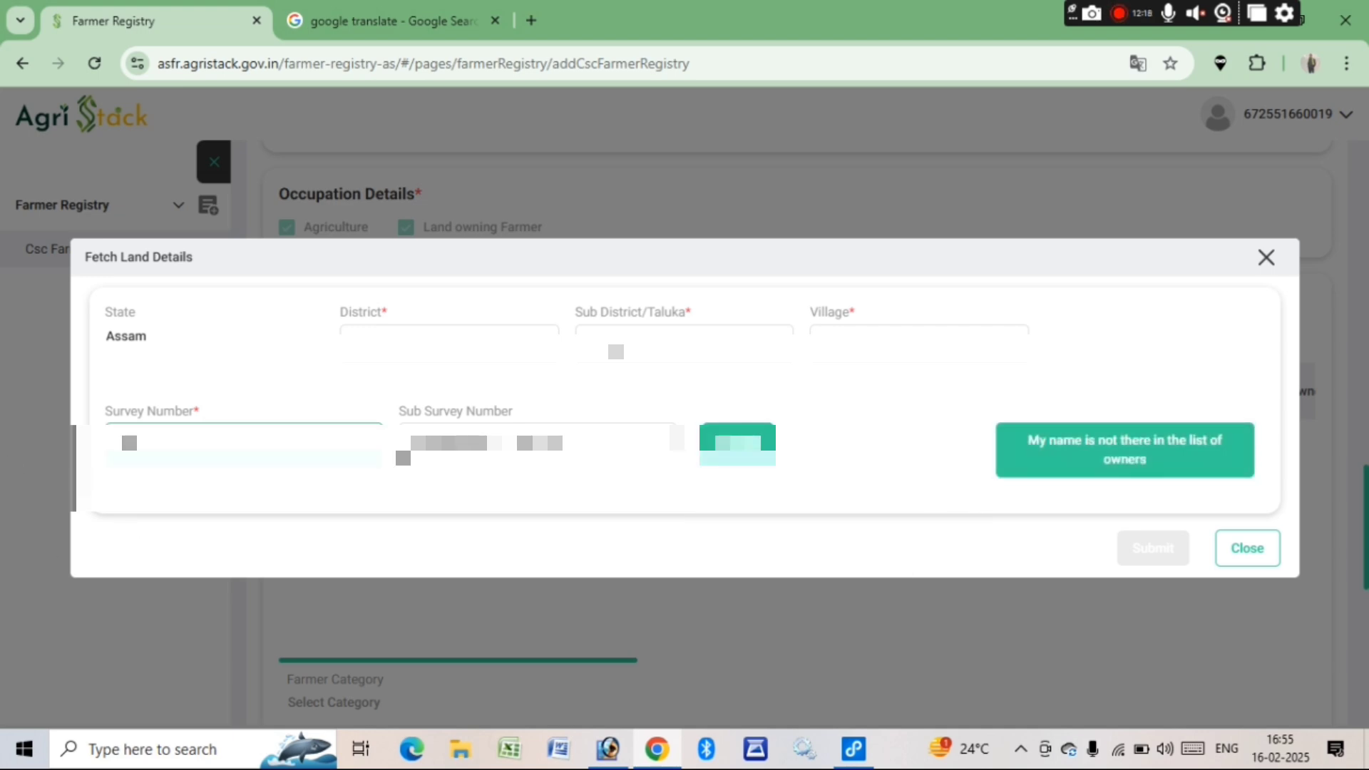
pyautogui.click(726, 448)
pyautogui.click(734, 446)
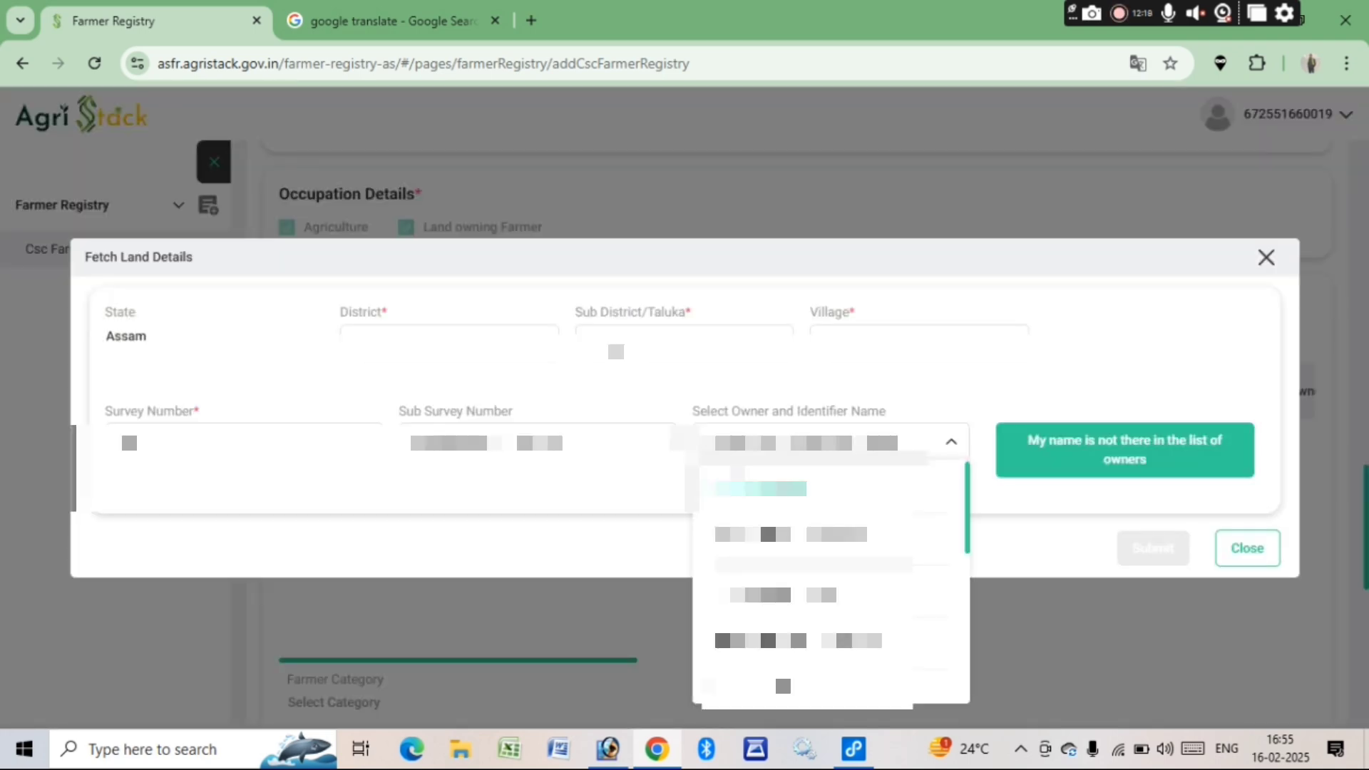
pyautogui.click(798, 640)
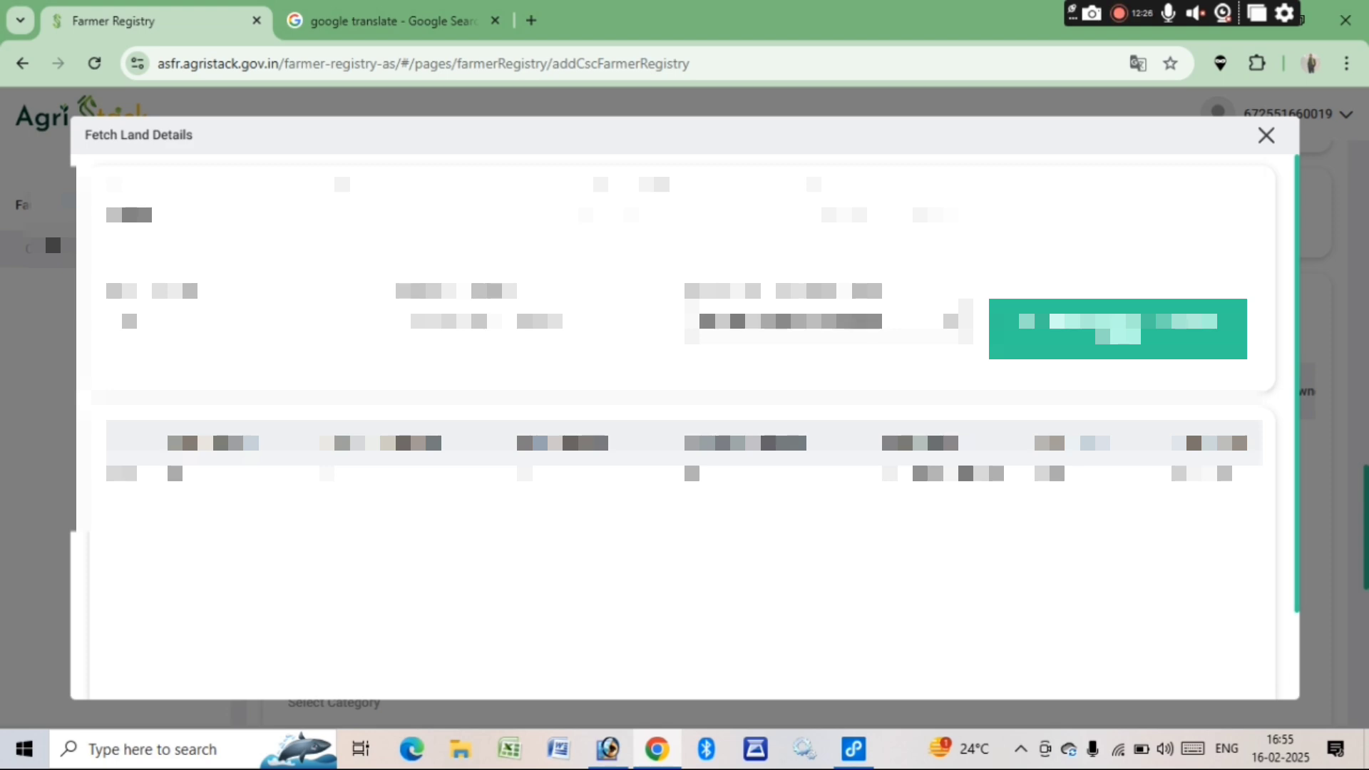
# Tick the fetched land row and submit it to the Owned Land table
pyautogui.click(122, 476)
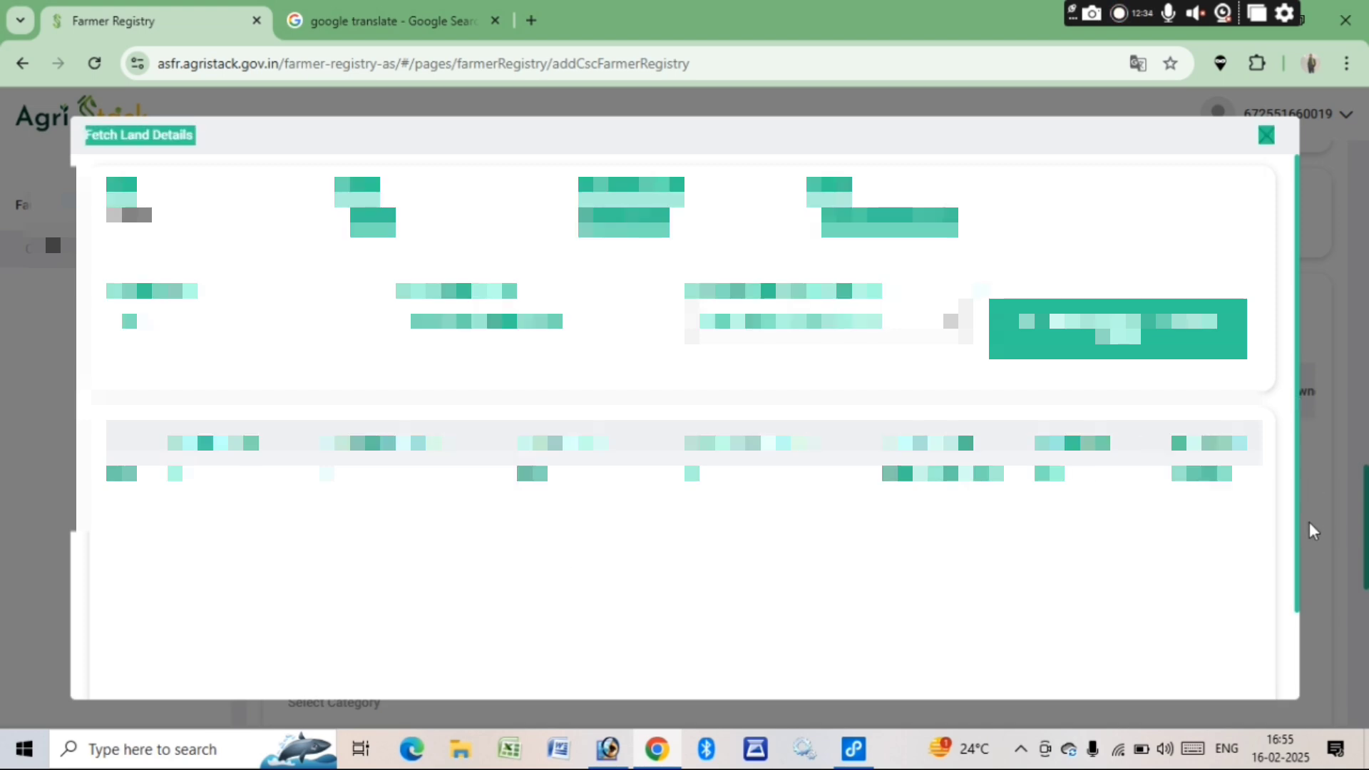
pyautogui.scroll(-3, 1297, 509)
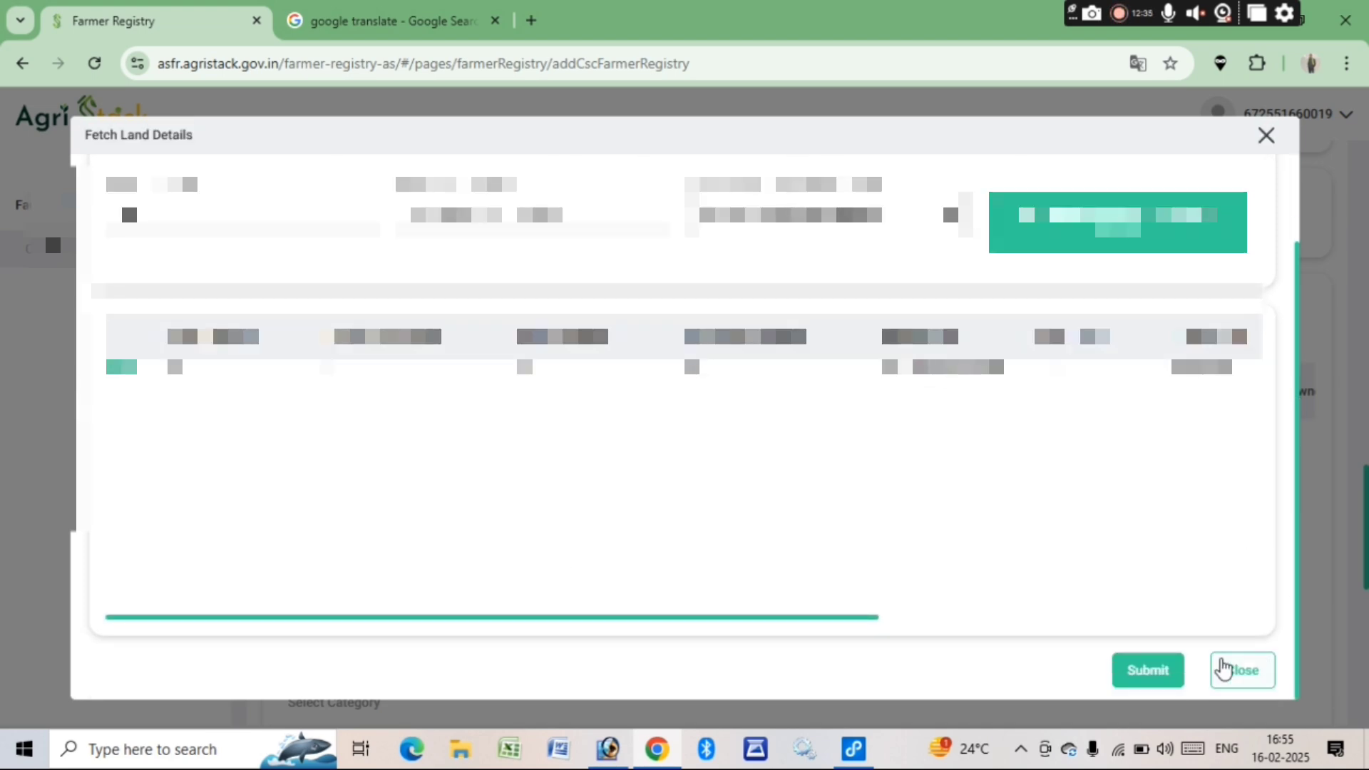
pyautogui.click(1139, 674)
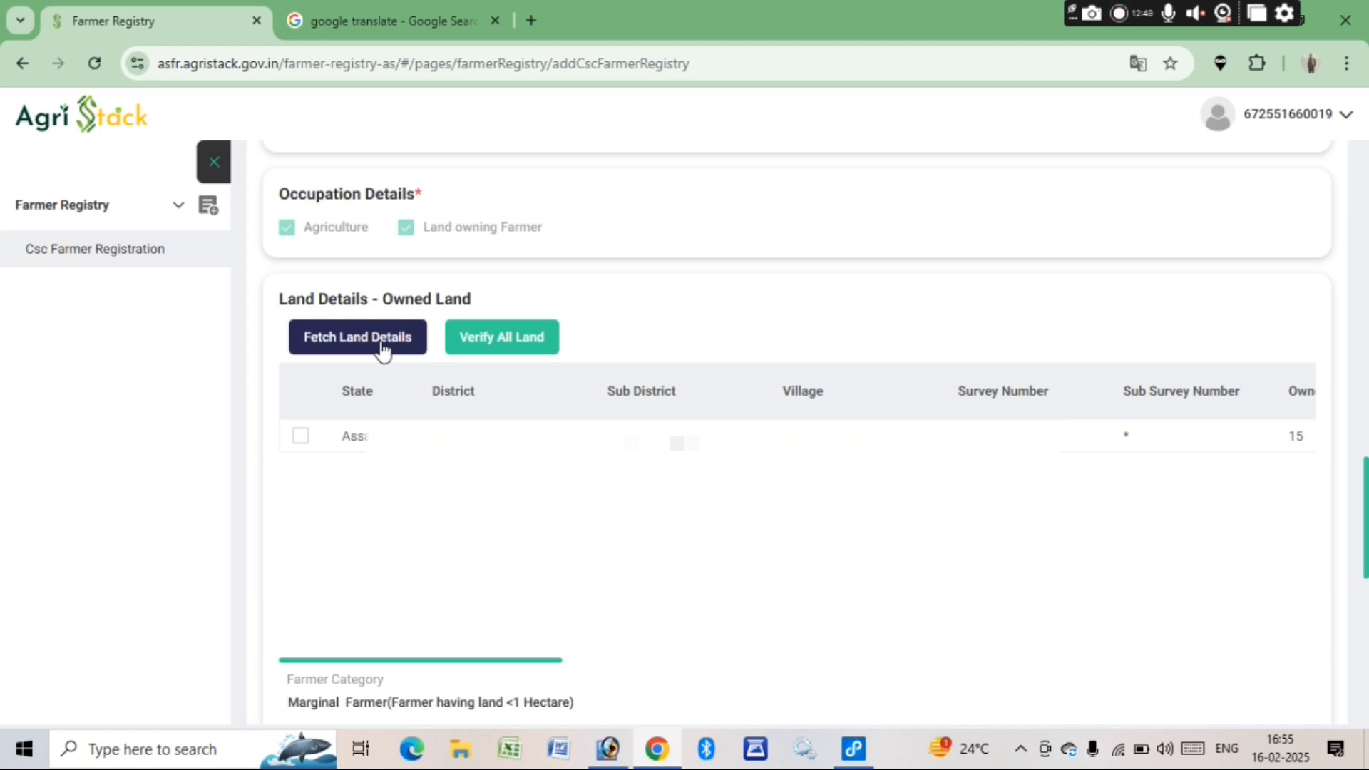
# Fetch the farmer's land details, check the District, Sub District and Village lists, and close unchanged
pyautogui.click(383, 349)
pyautogui.click(426, 390)
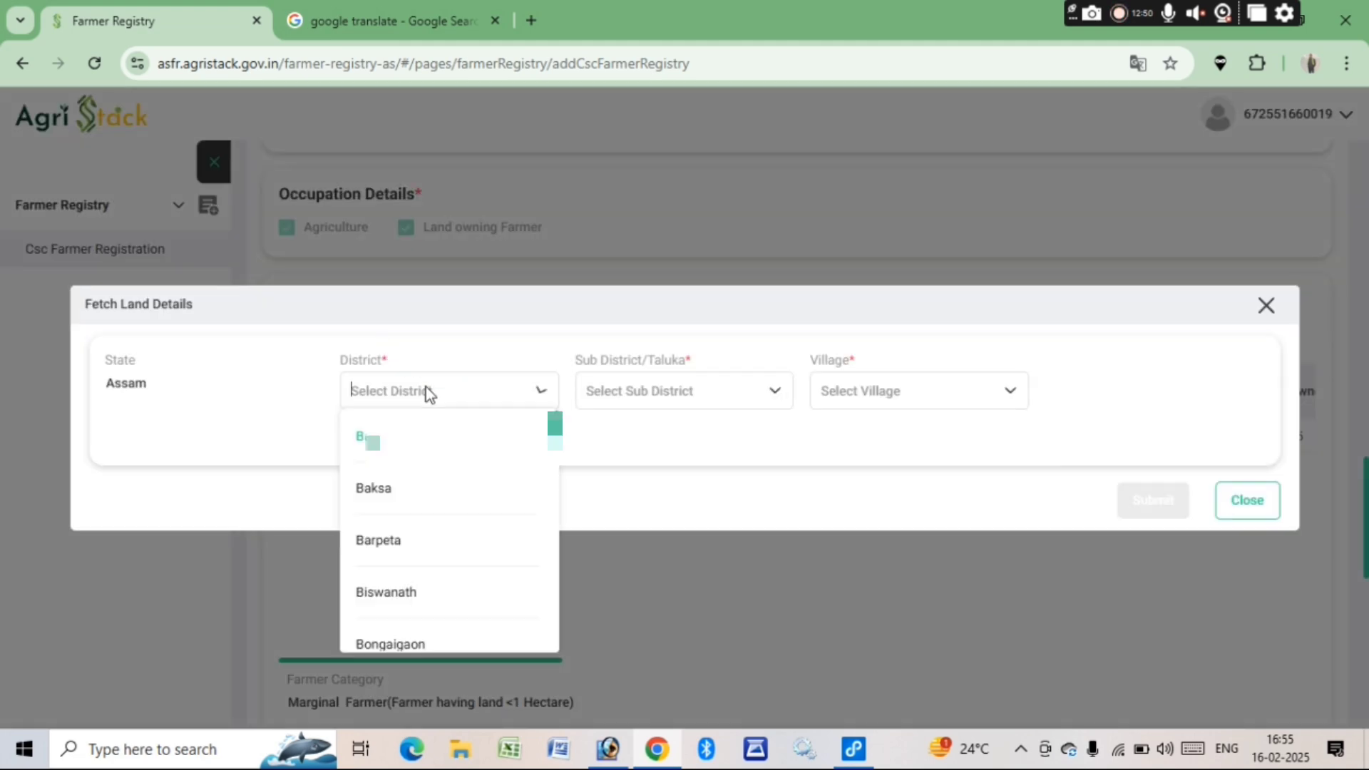
pyautogui.click(733, 391)
pyautogui.click(933, 388)
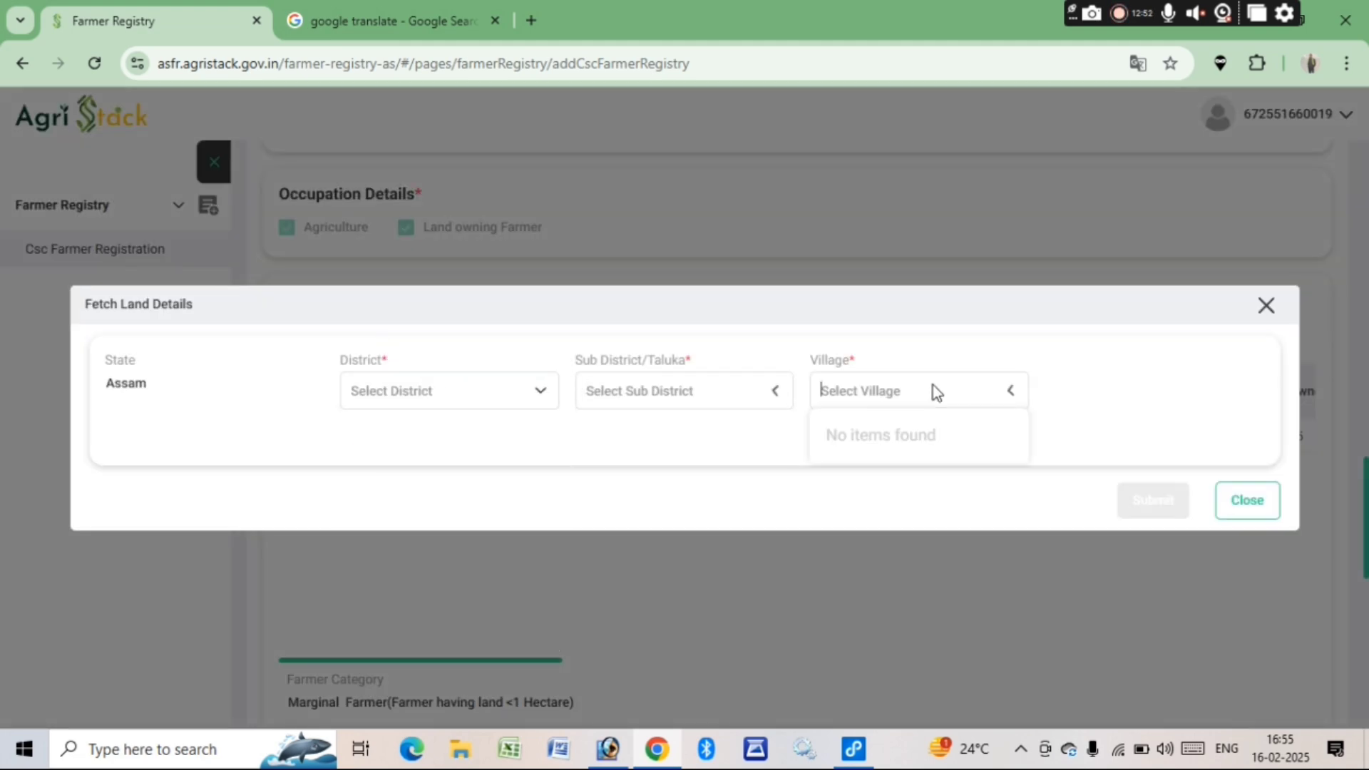
pyautogui.click(1244, 576)
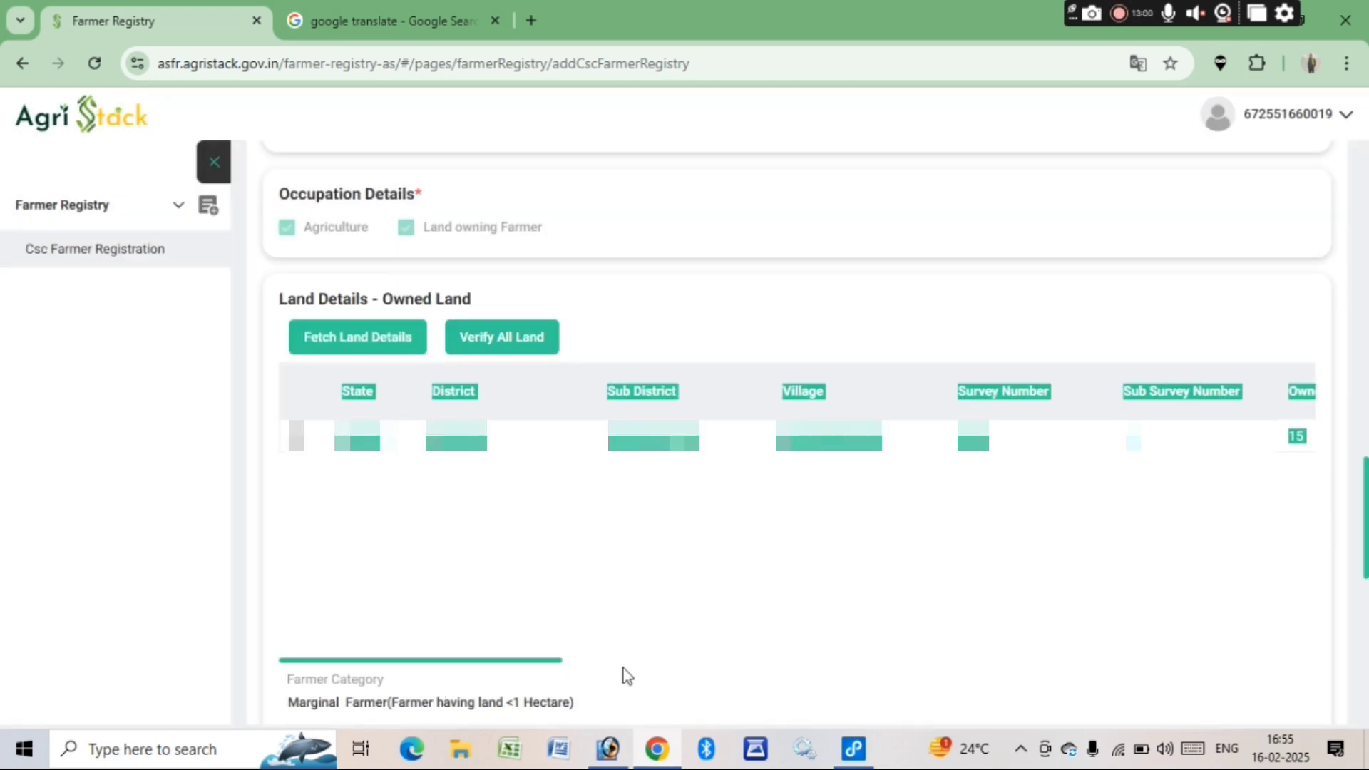
# Verify all owned land, giving 0.037241 hectare across 1 land
pyautogui.moveTo(498, 659); pyautogui.dragTo(382, 687)
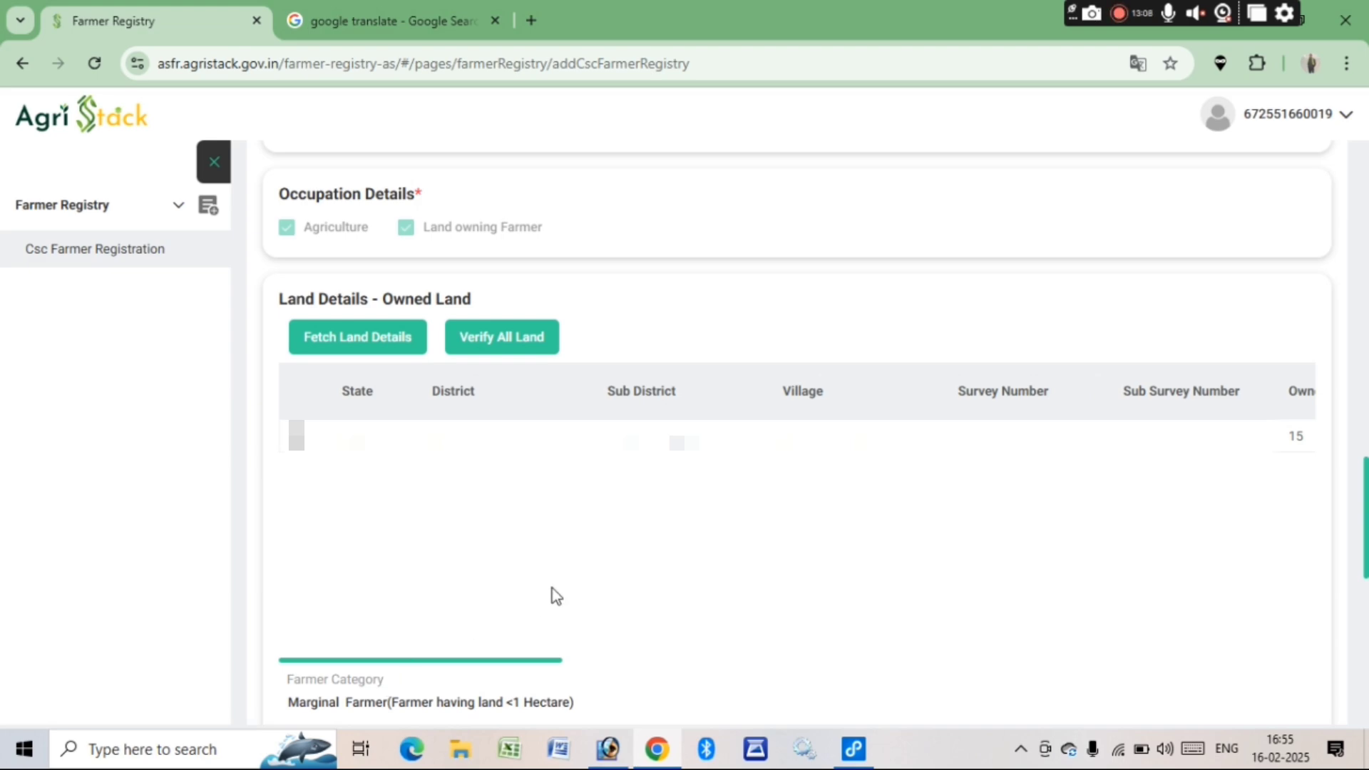
pyautogui.click(497, 346)
pyautogui.moveTo(442, 666)
pyautogui.mouseDown()
pyautogui.moveTo(1353, 660)
pyautogui.moveTo(425, 673)
pyautogui.mouseUp()
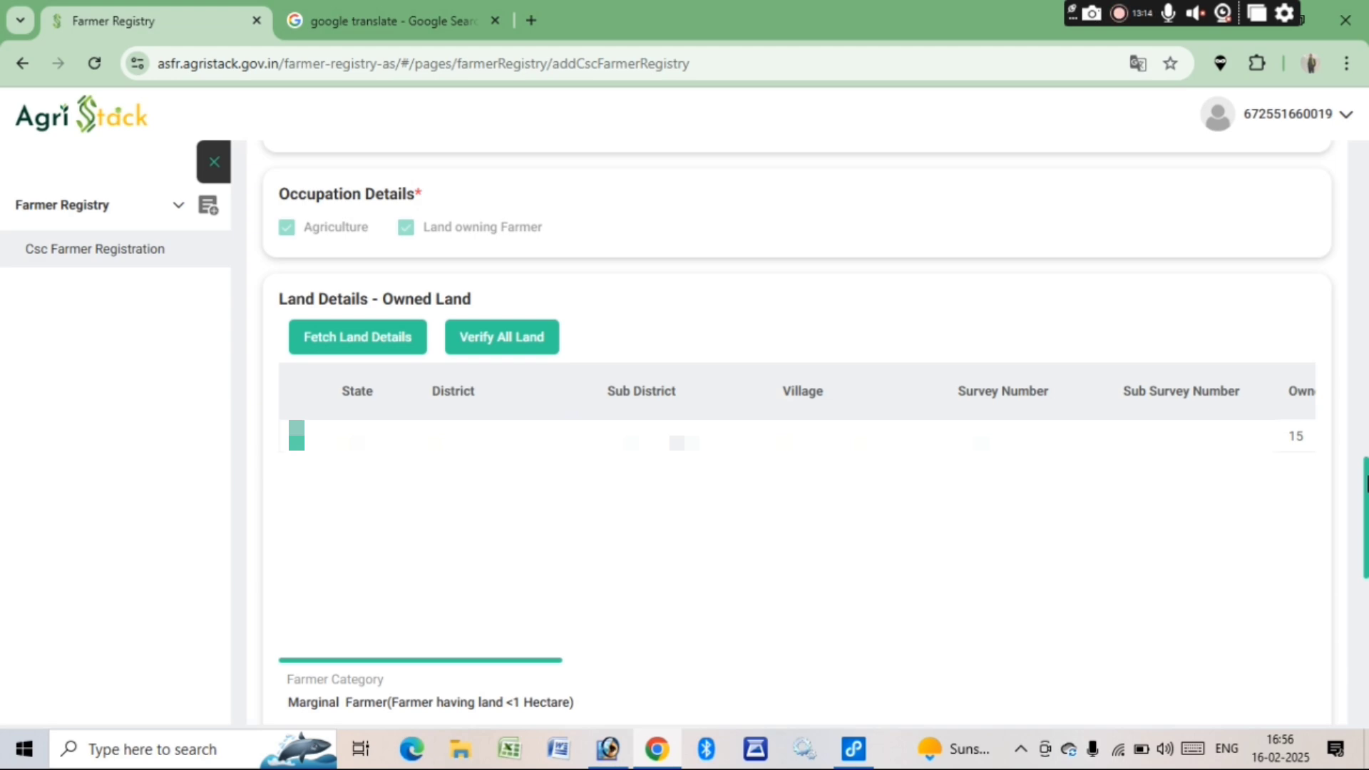
pyautogui.moveTo(1366, 482); pyautogui.dragTo(1367, 628)
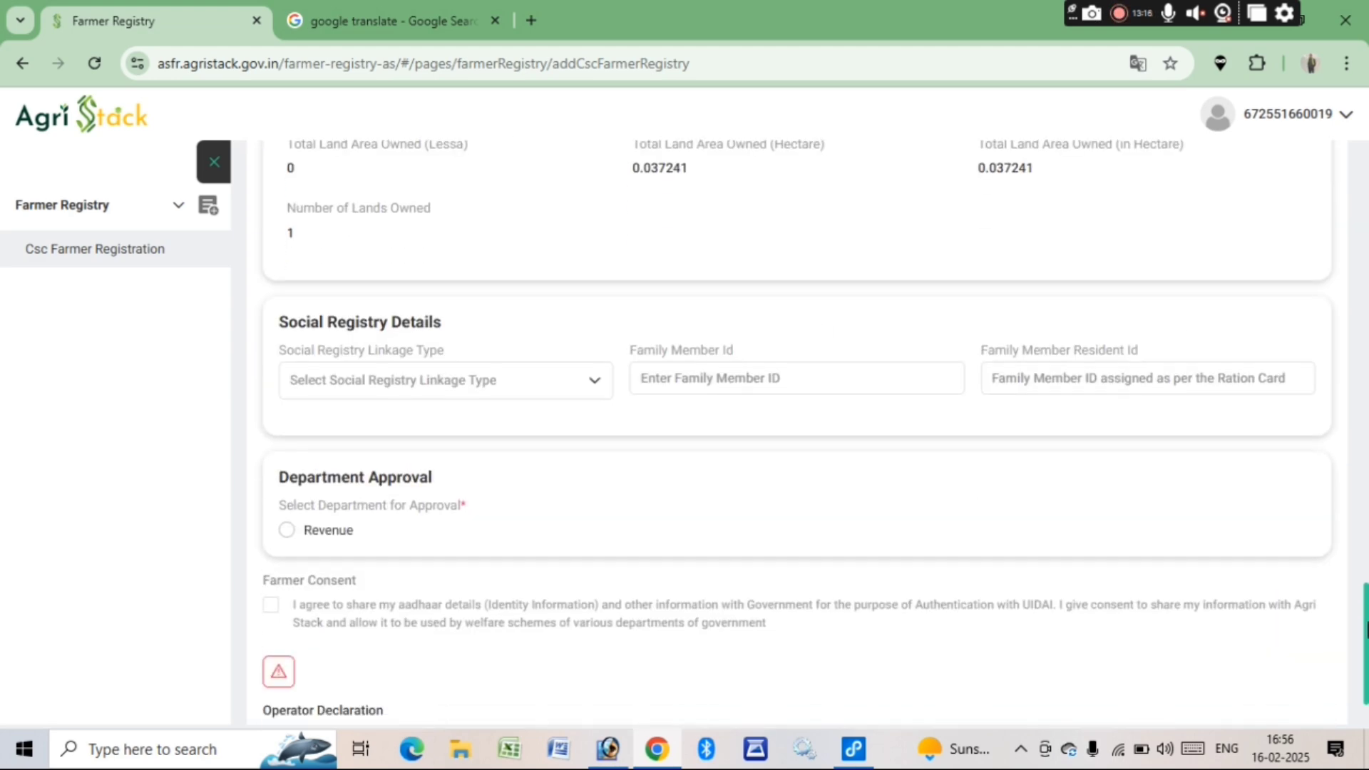
# Choose Revenue as approving department and tick Farmer Consent and Operator Declaration
pyautogui.click(289, 530)
pyautogui.scroll(-1, 289, 560)
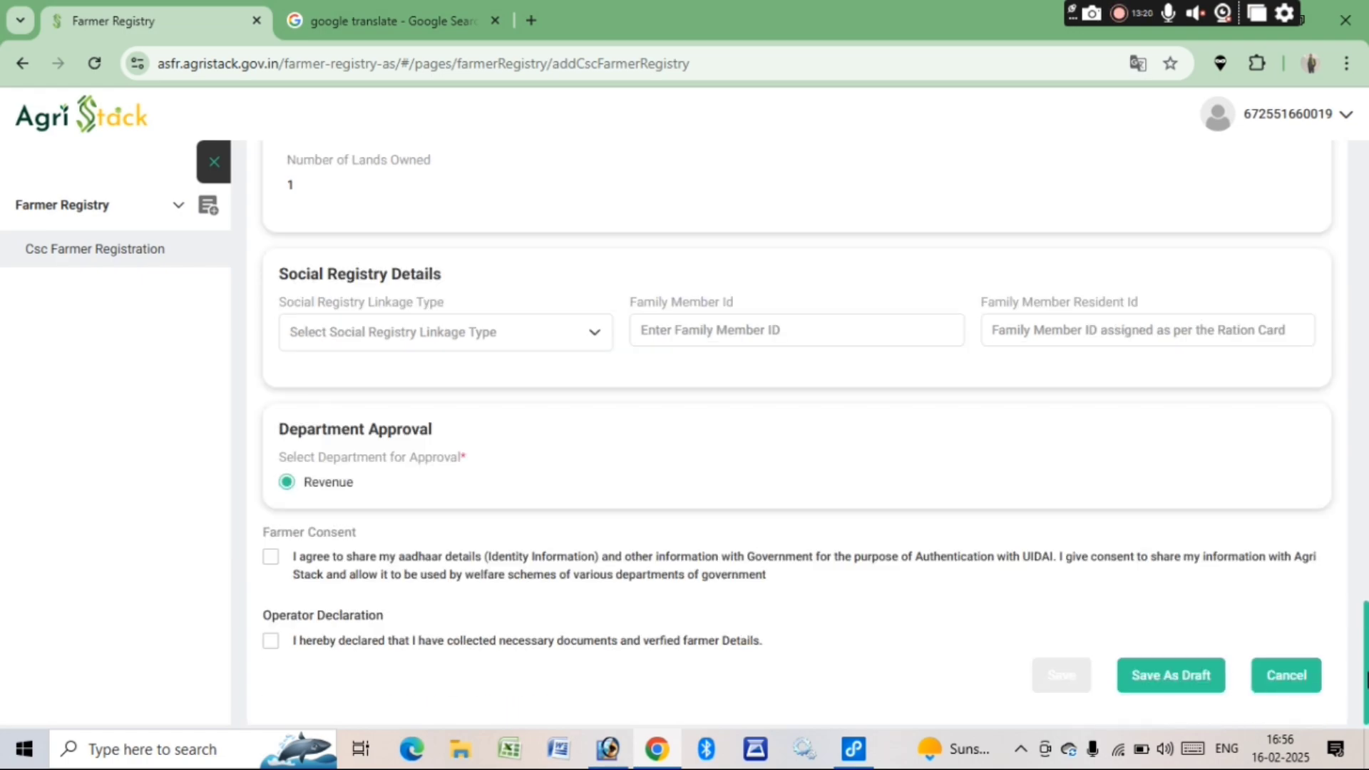
pyautogui.click(270, 558)
pyautogui.click(270, 641)
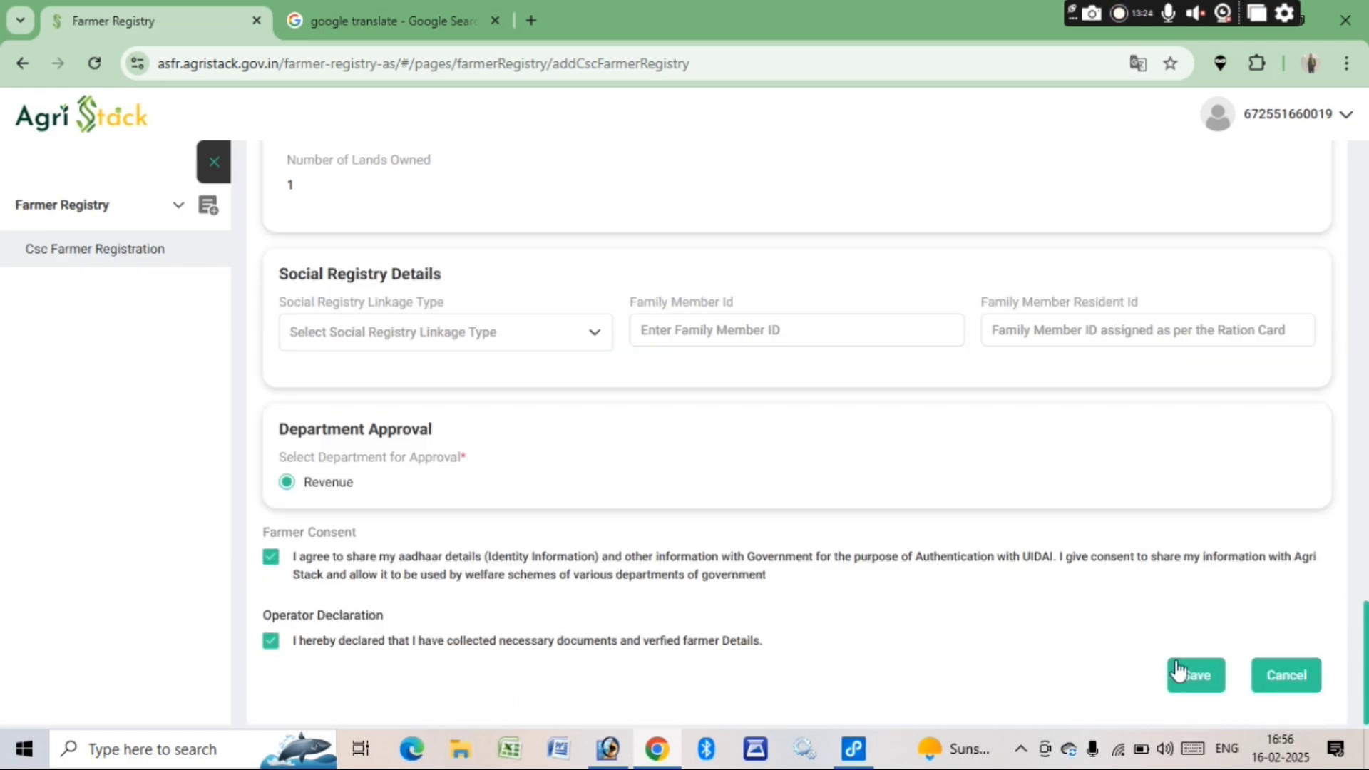
# Save the registration form until the Farmer Consent – eSign dialog appears
pyautogui.click(1194, 681)
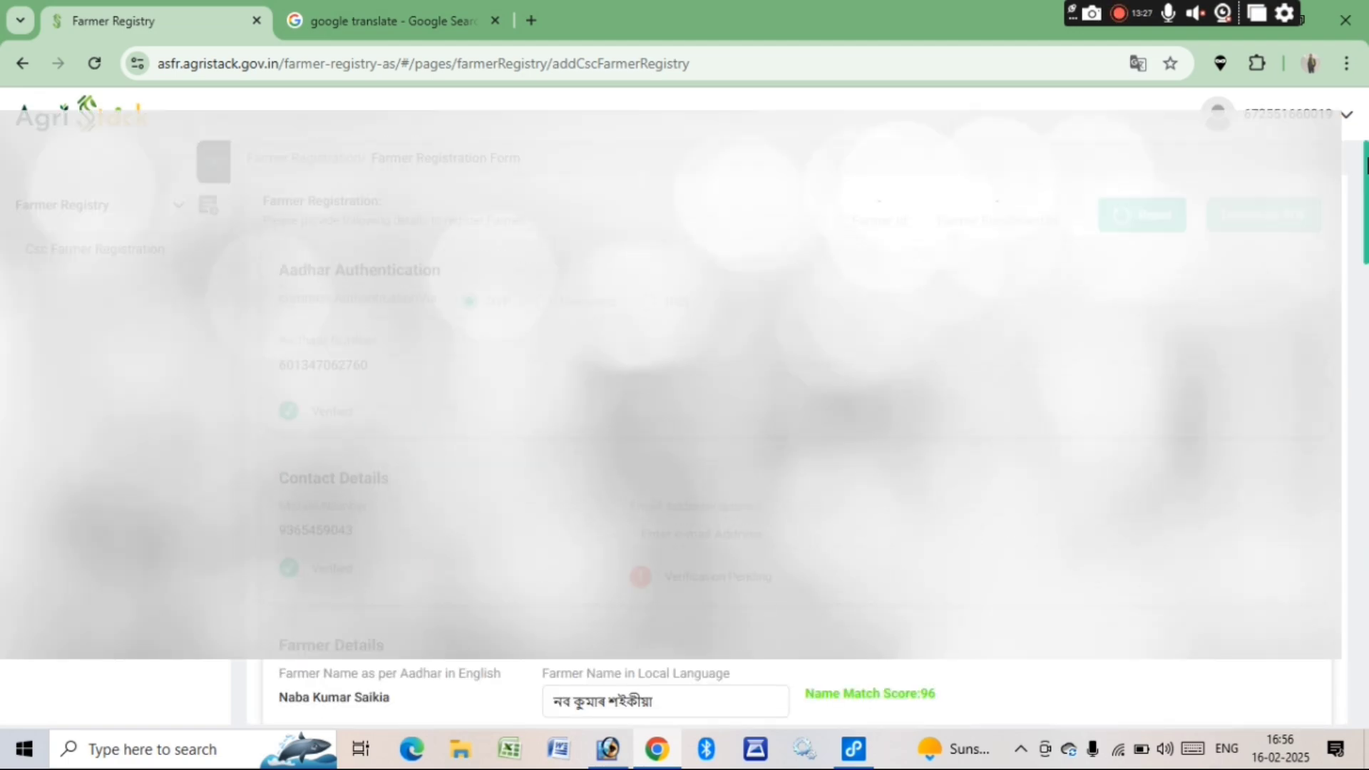
pyautogui.moveTo(1367, 158); pyautogui.dragTo(1367, 634)
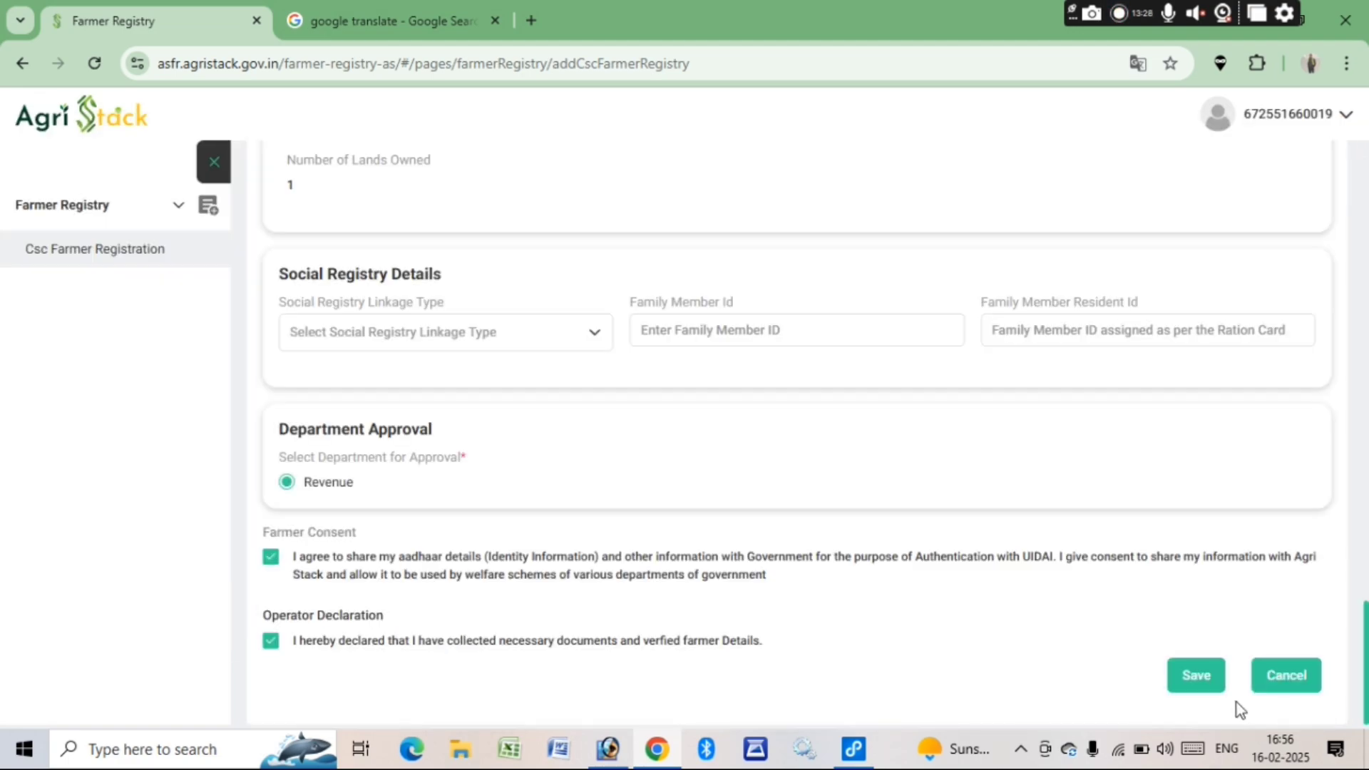
pyautogui.click(1183, 696)
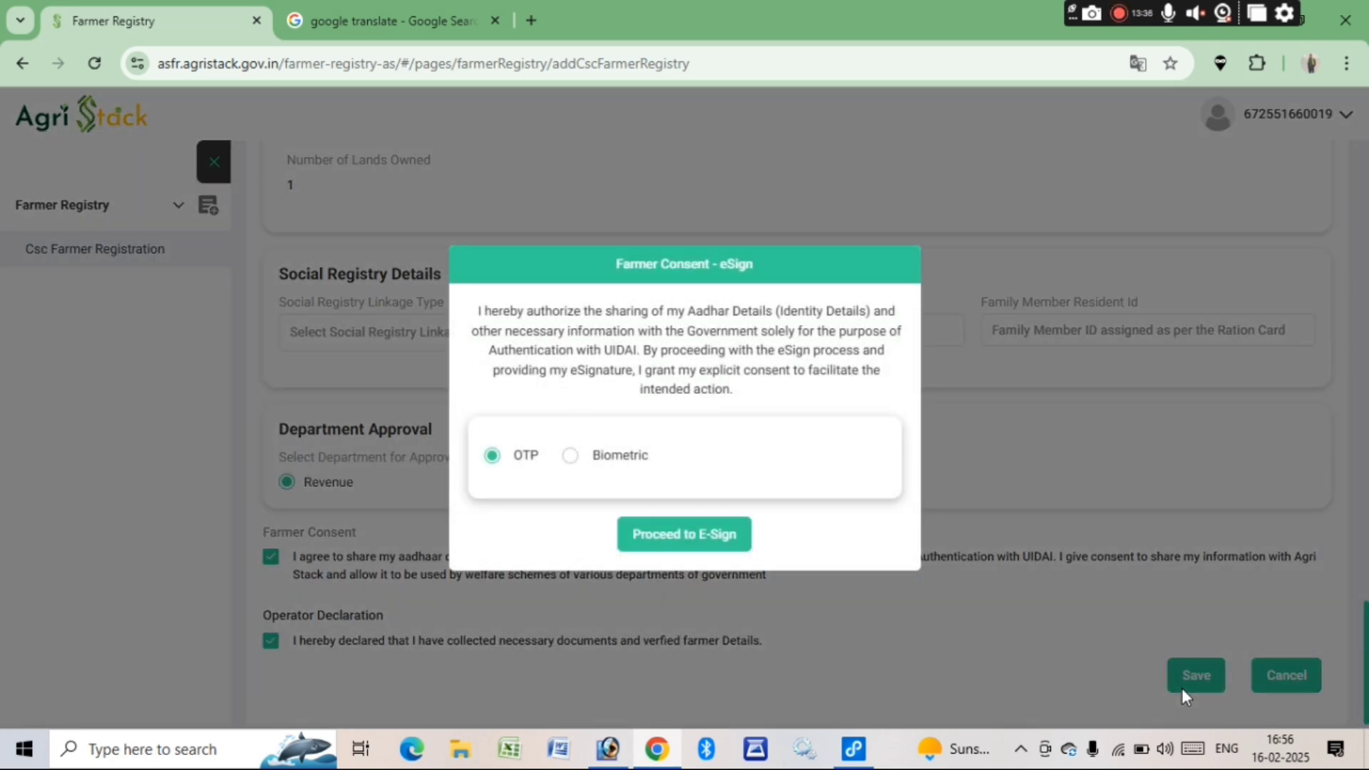
# Proceed to eSign, enter the farmer's Aadhaar number and request an OTP
pyautogui.click(656, 539)
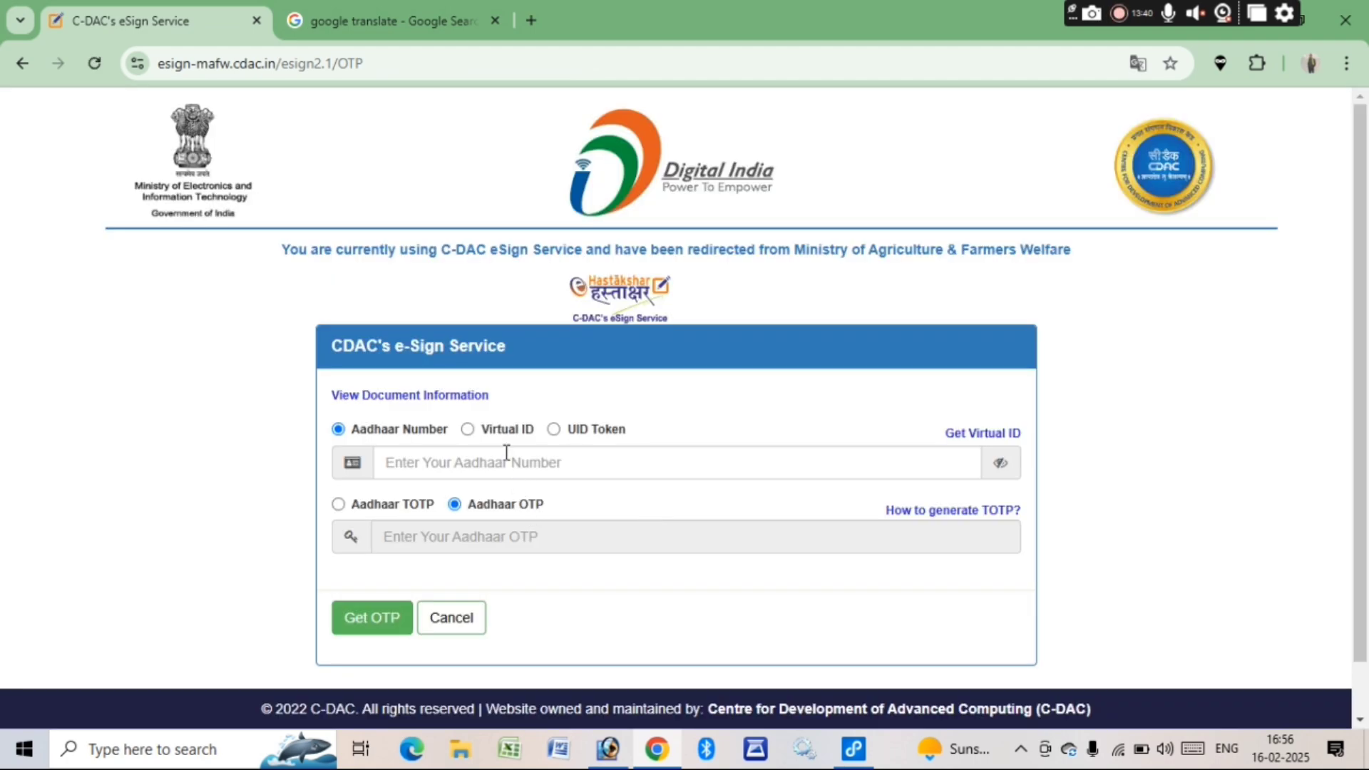
pyautogui.click(450, 454)
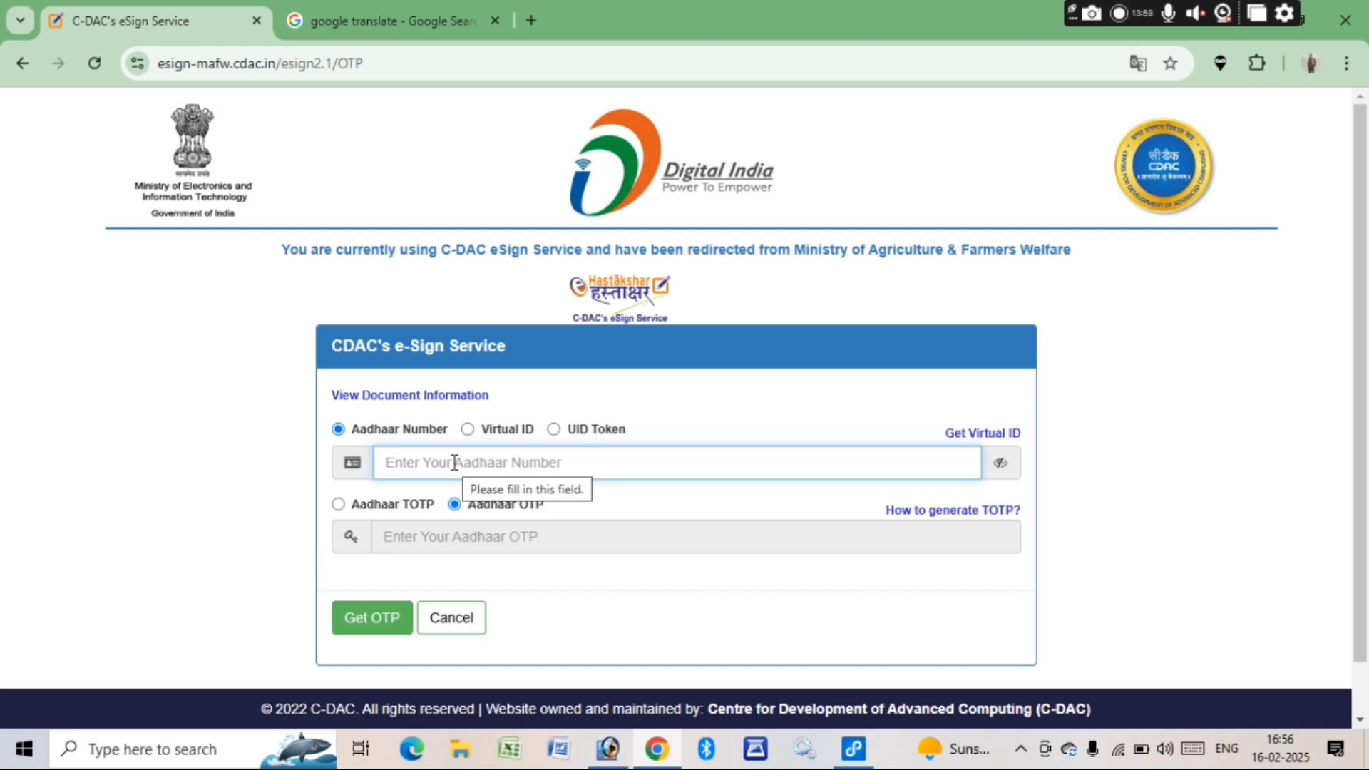
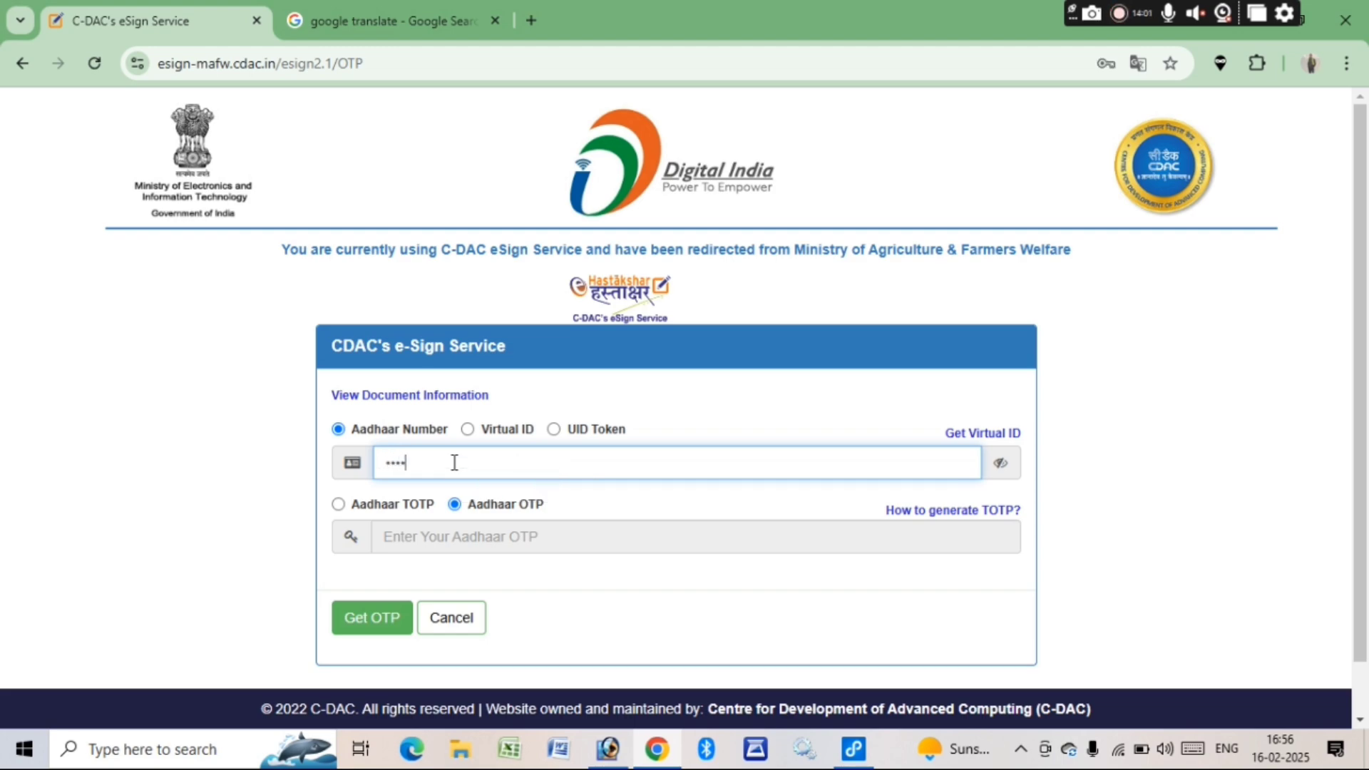
pyautogui.click(364, 627)
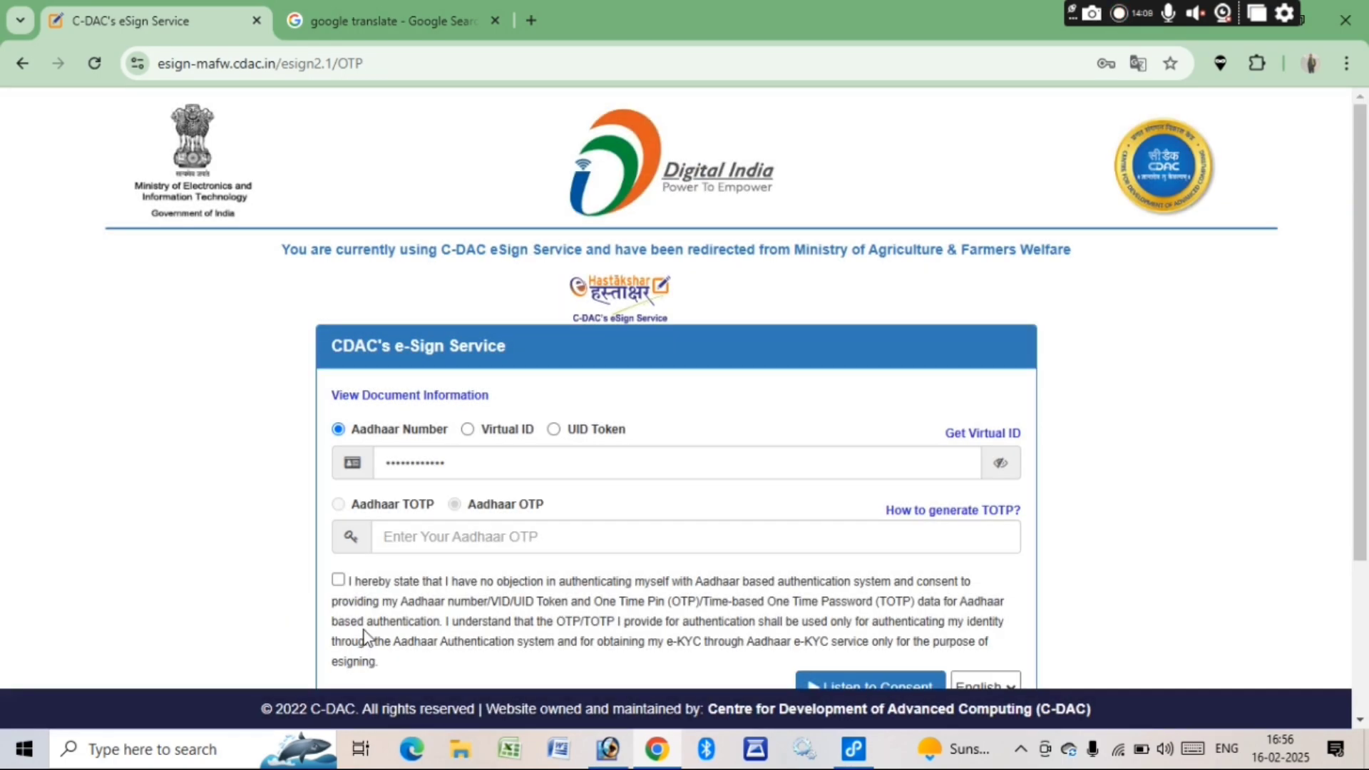
# Enter the received OTP and submit the eSign
pyautogui.click(485, 534)
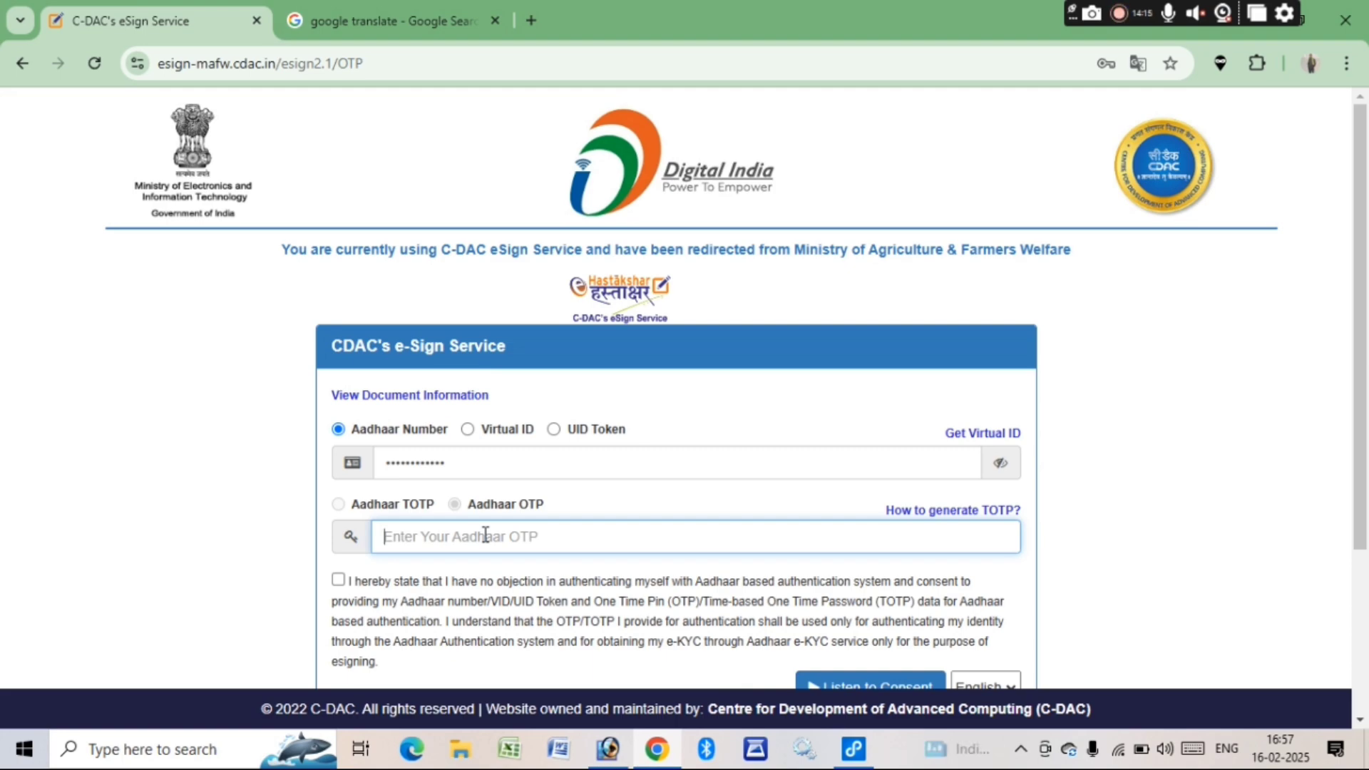
pyautogui.write('••••••')
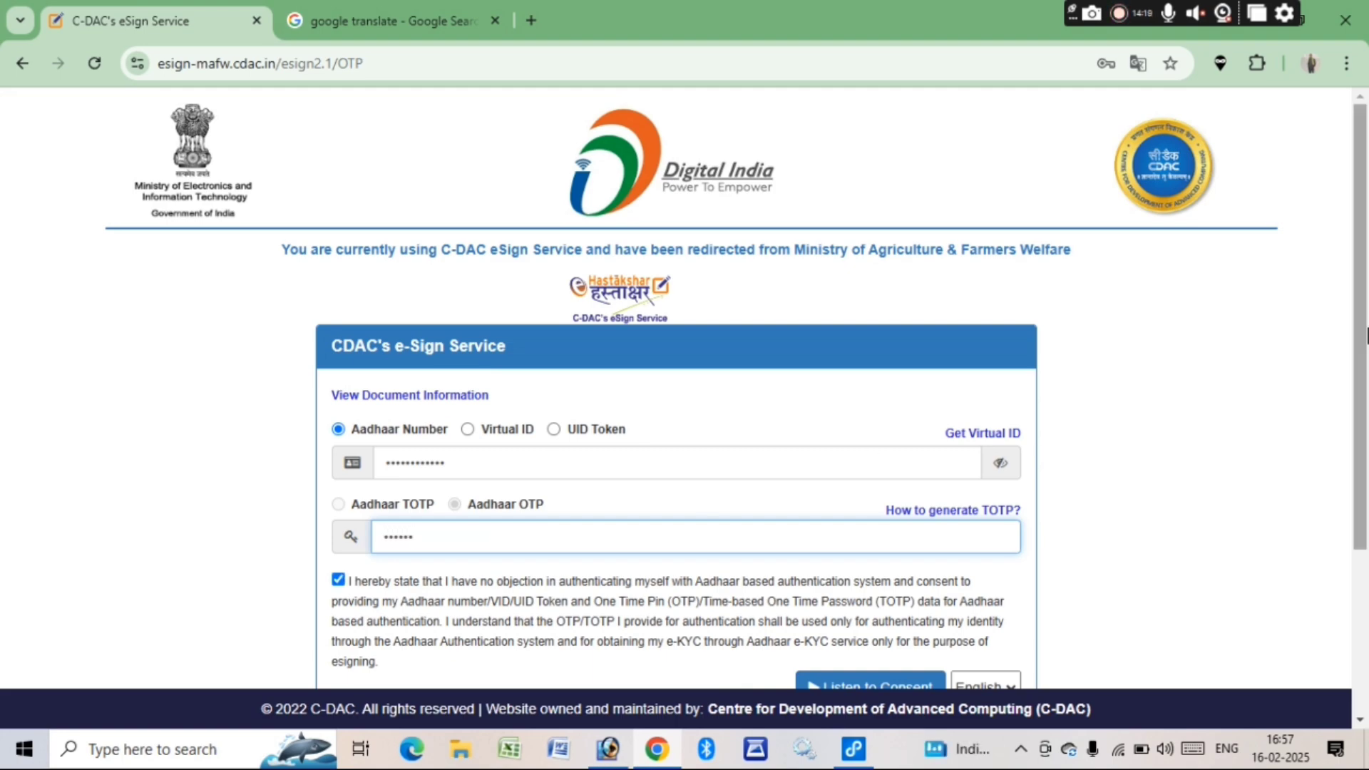
pyautogui.scroll(-3, 1349, 480)
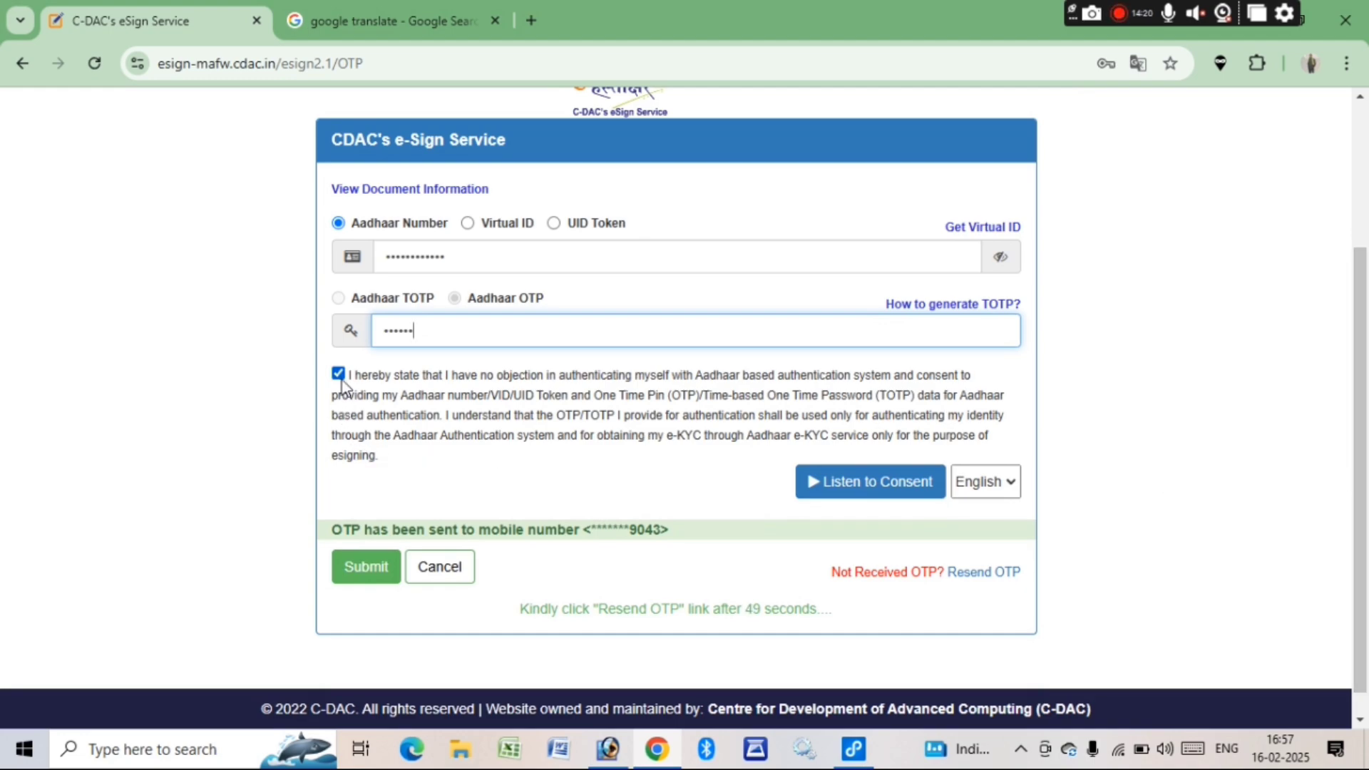
pyautogui.click(370, 567)
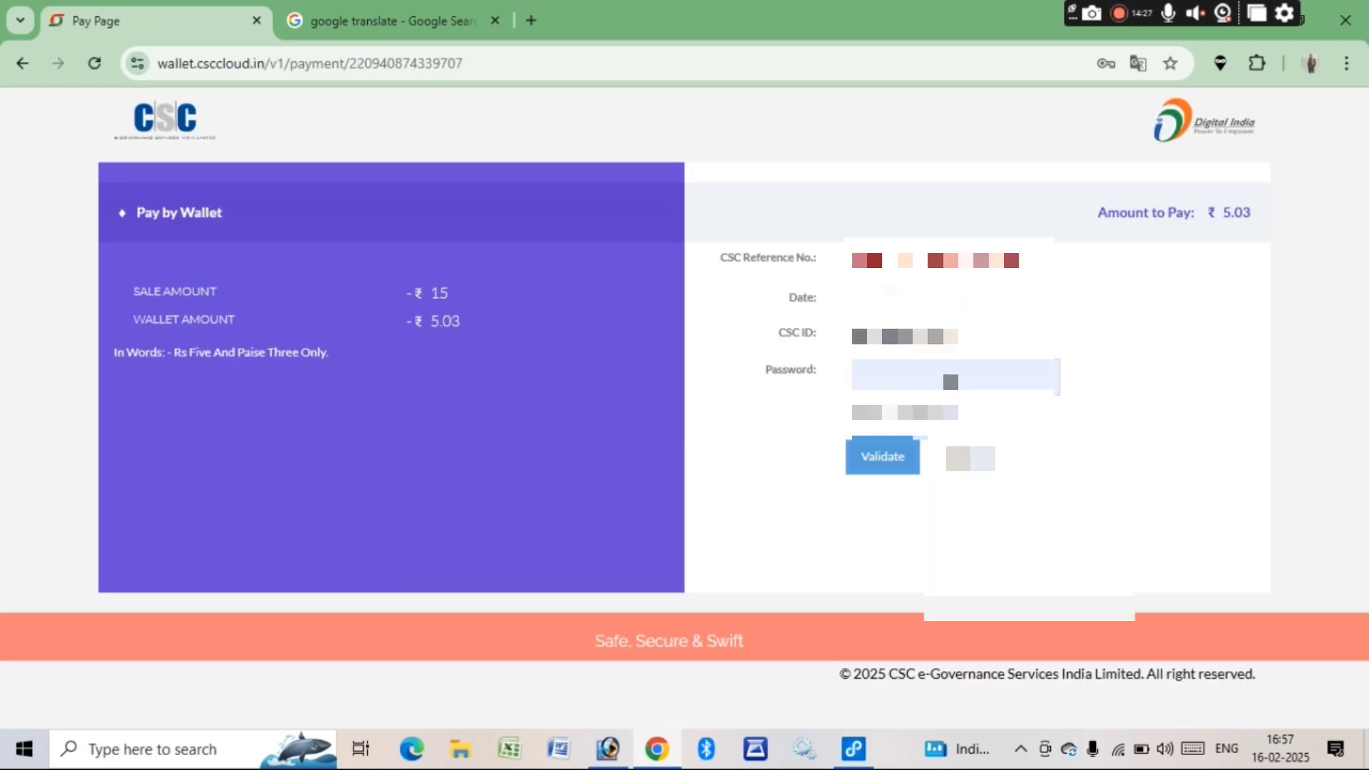
# Fill in the saved CSC wallet password, validate it, and decline updating the saved password
pyautogui.click(950, 382)
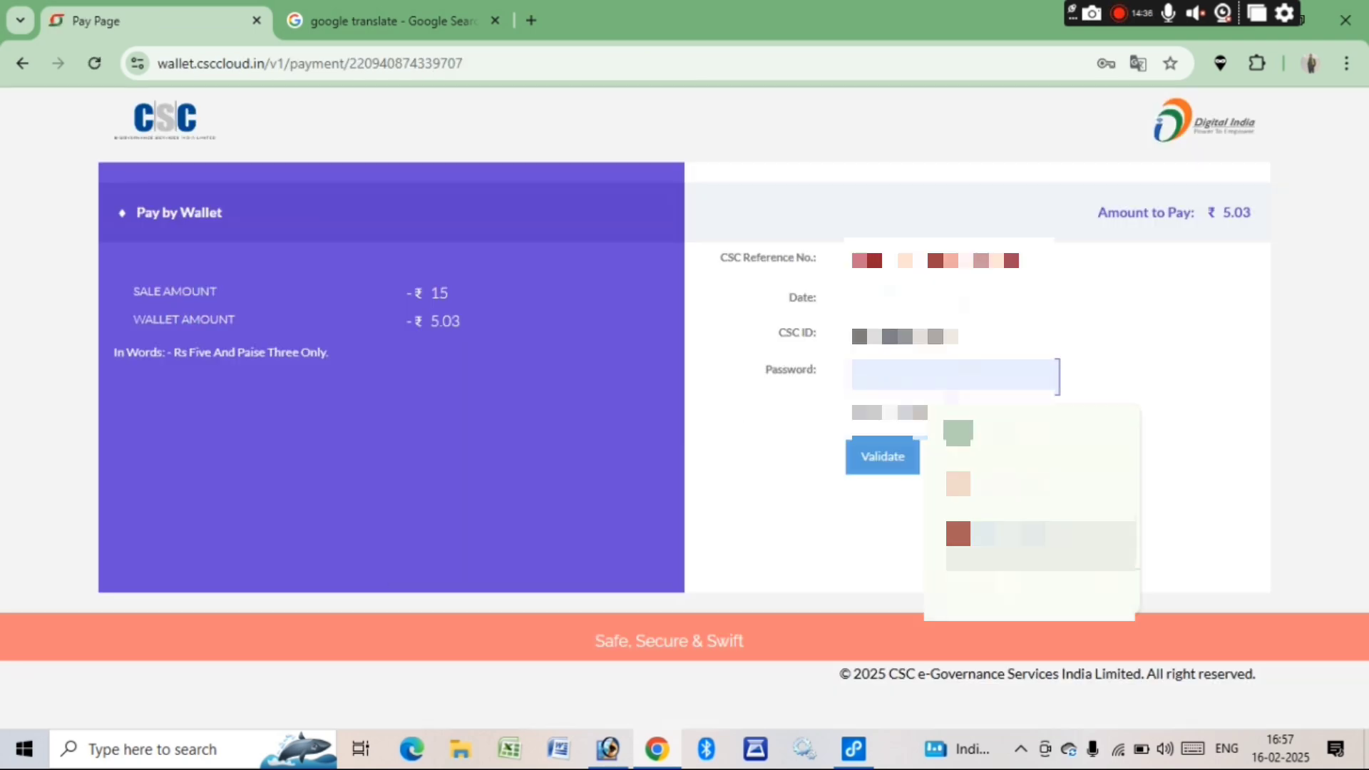
pyautogui.press('Return')
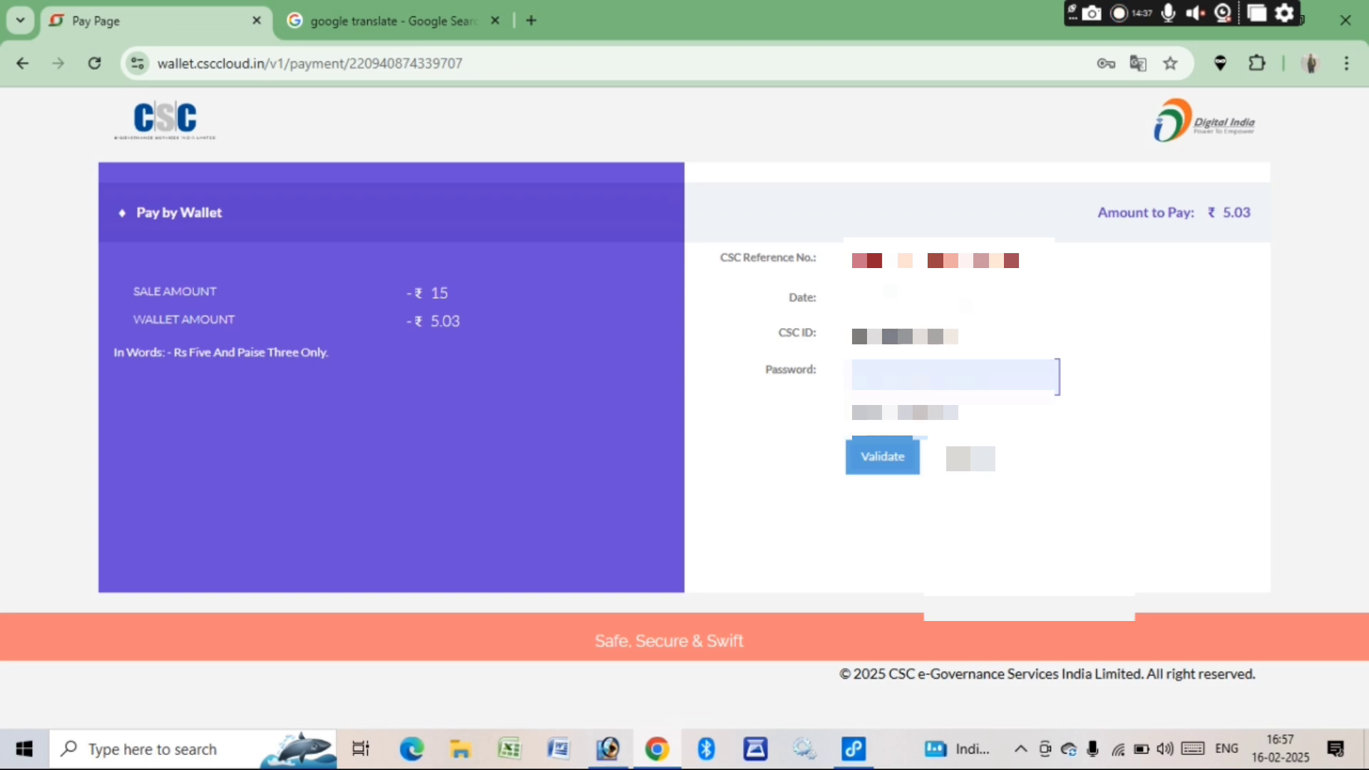
pyautogui.click(860, 457)
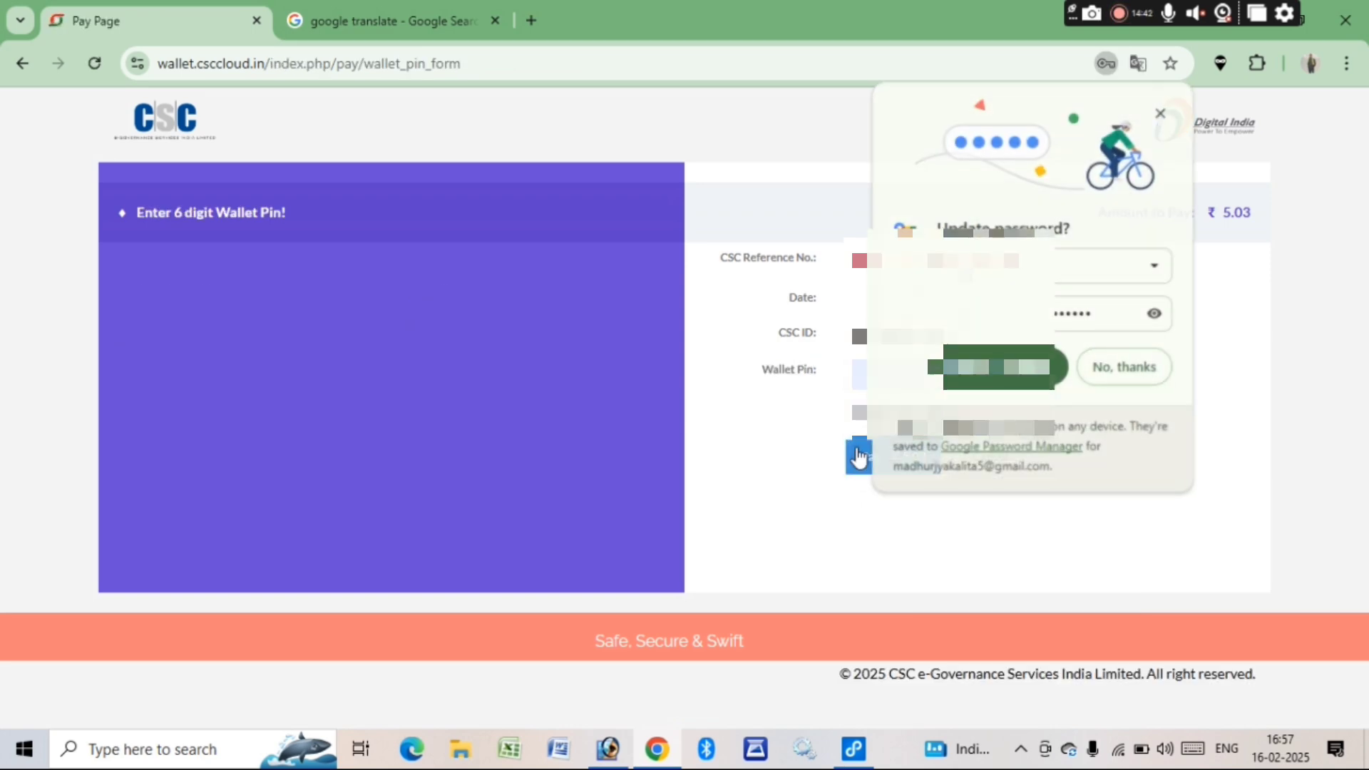
pyautogui.click(1125, 368)
# Enter the 6-digit wallet PIN and pay ₹5.03
pyautogui.click(1037, 376)
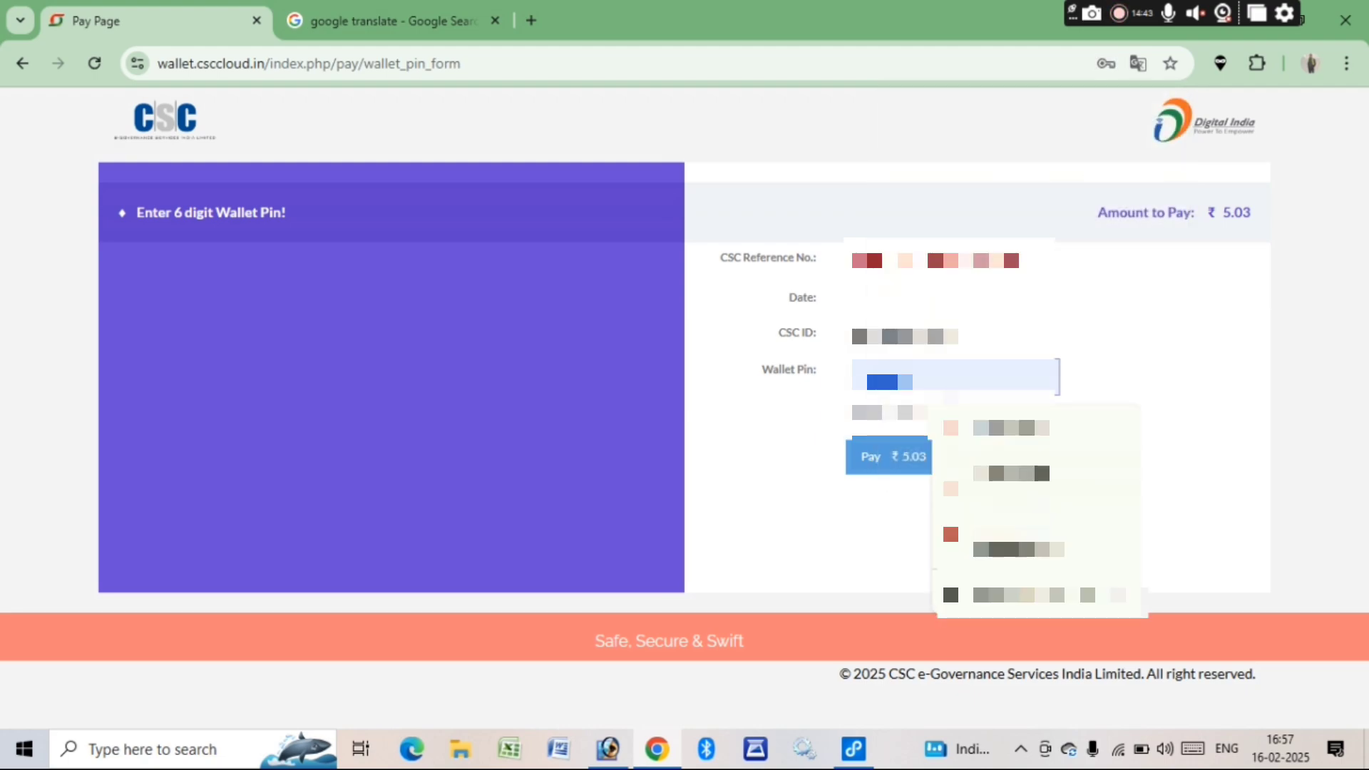
pyautogui.press('BackSpace')
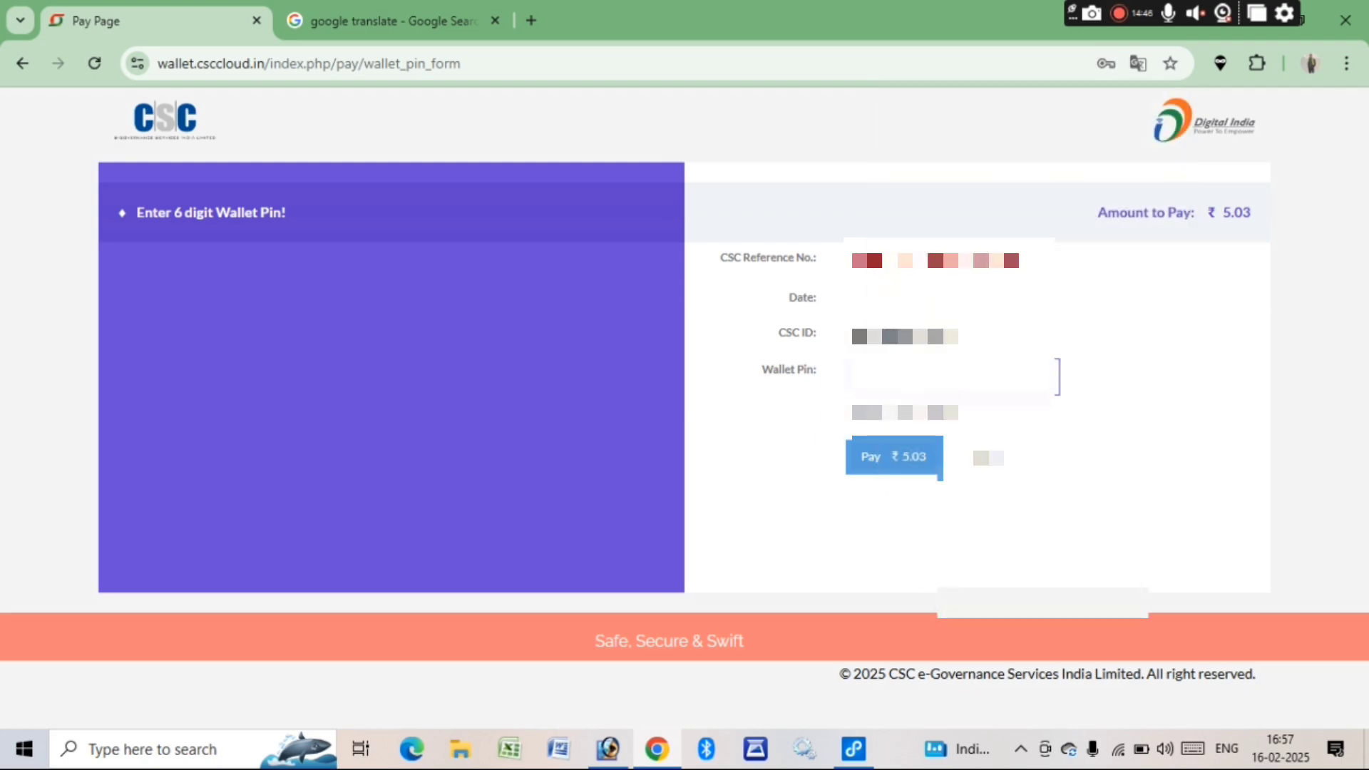
pyautogui.click(892, 462)
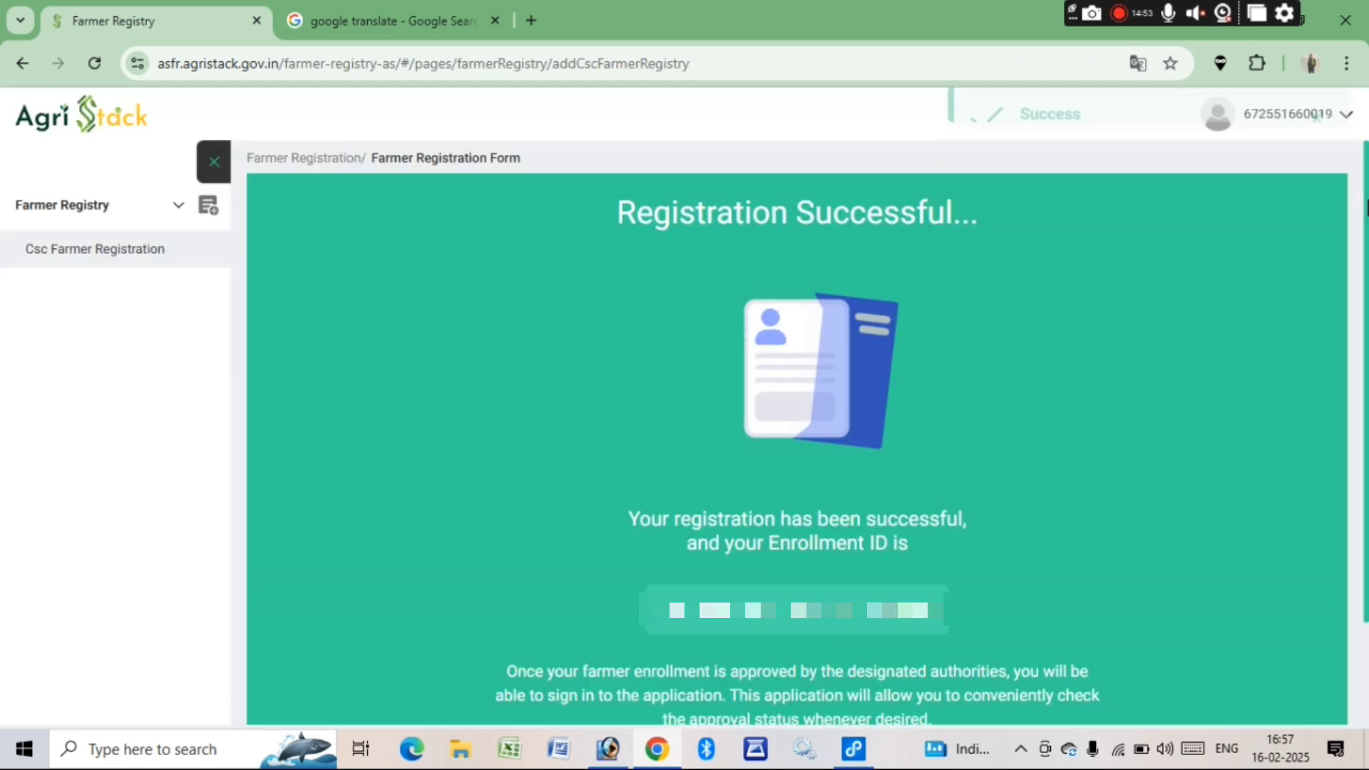
# Download the enrollment details PDF from the Registration Successful page
pyautogui.scroll(-1, 1075, 306)
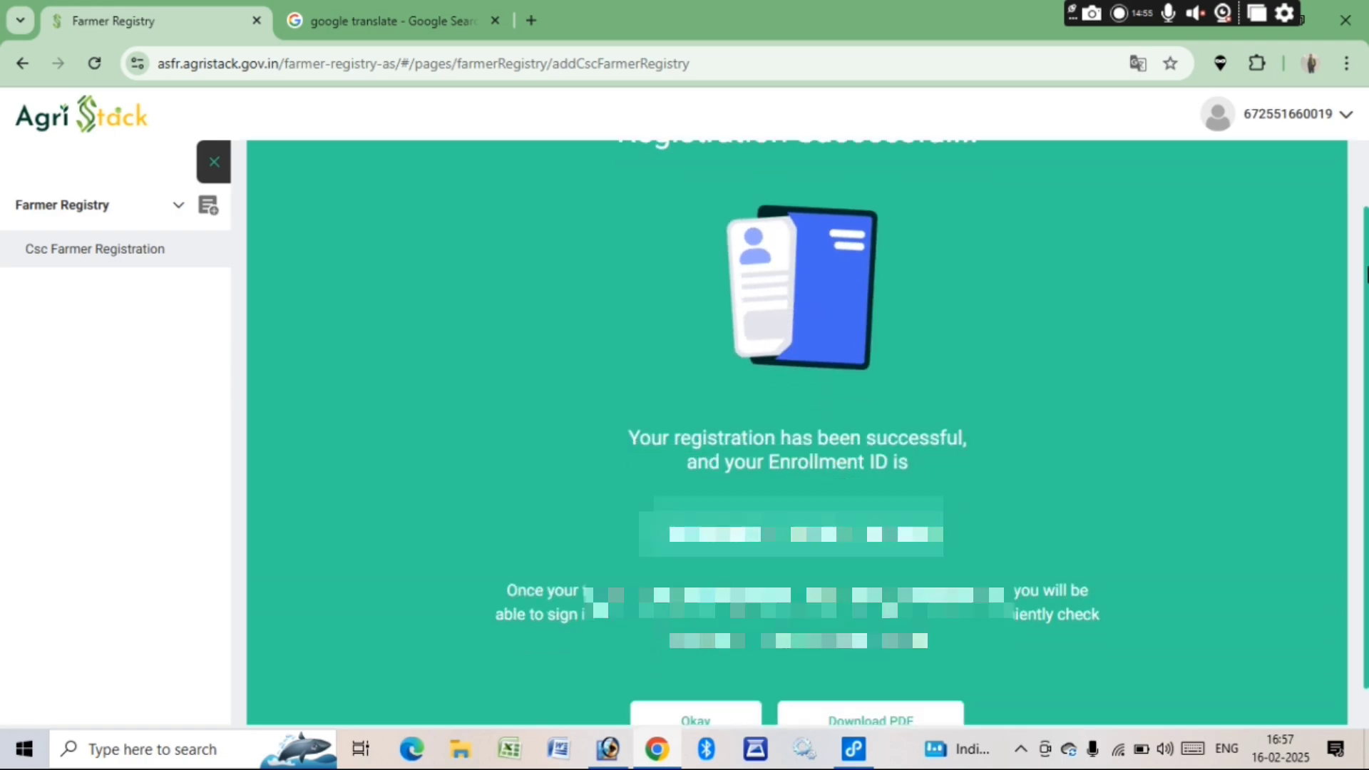
pyautogui.scroll(-1, 1072, 298)
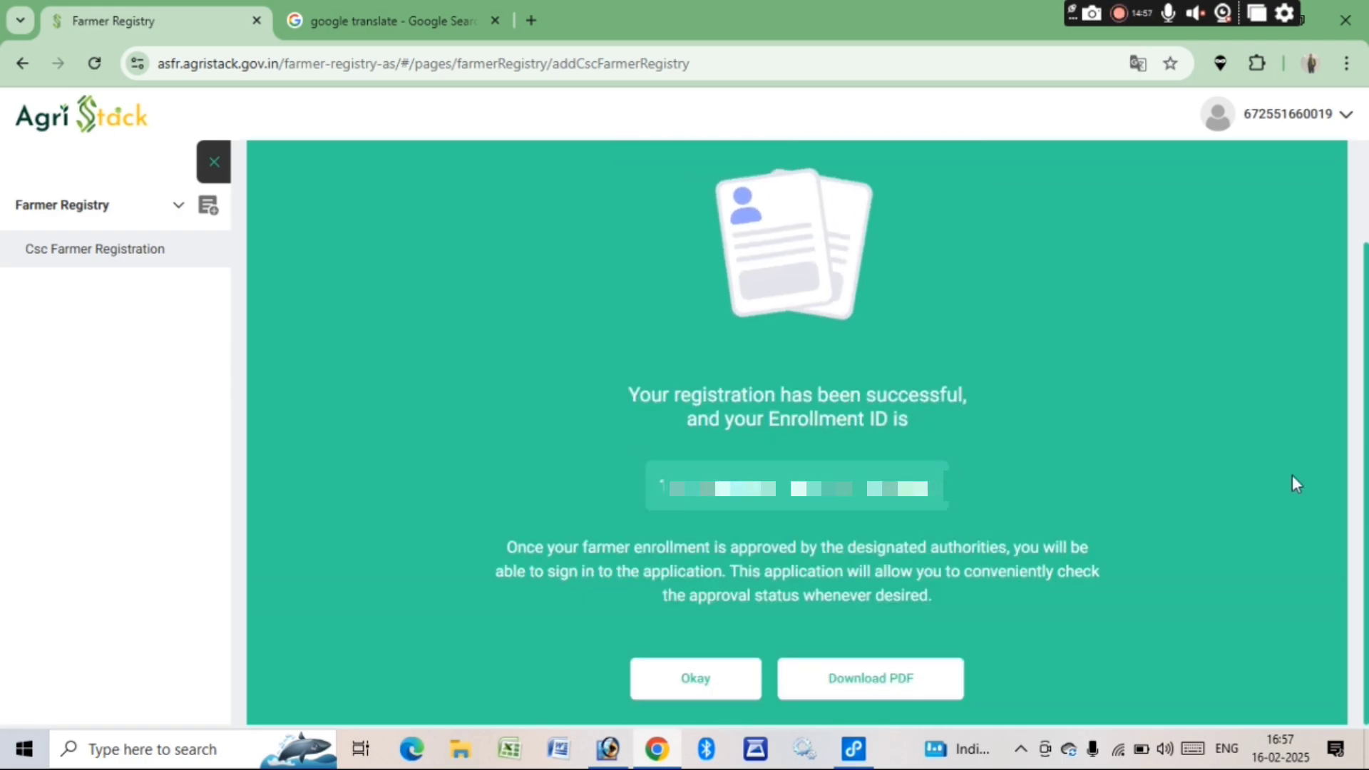
pyautogui.click(859, 688)
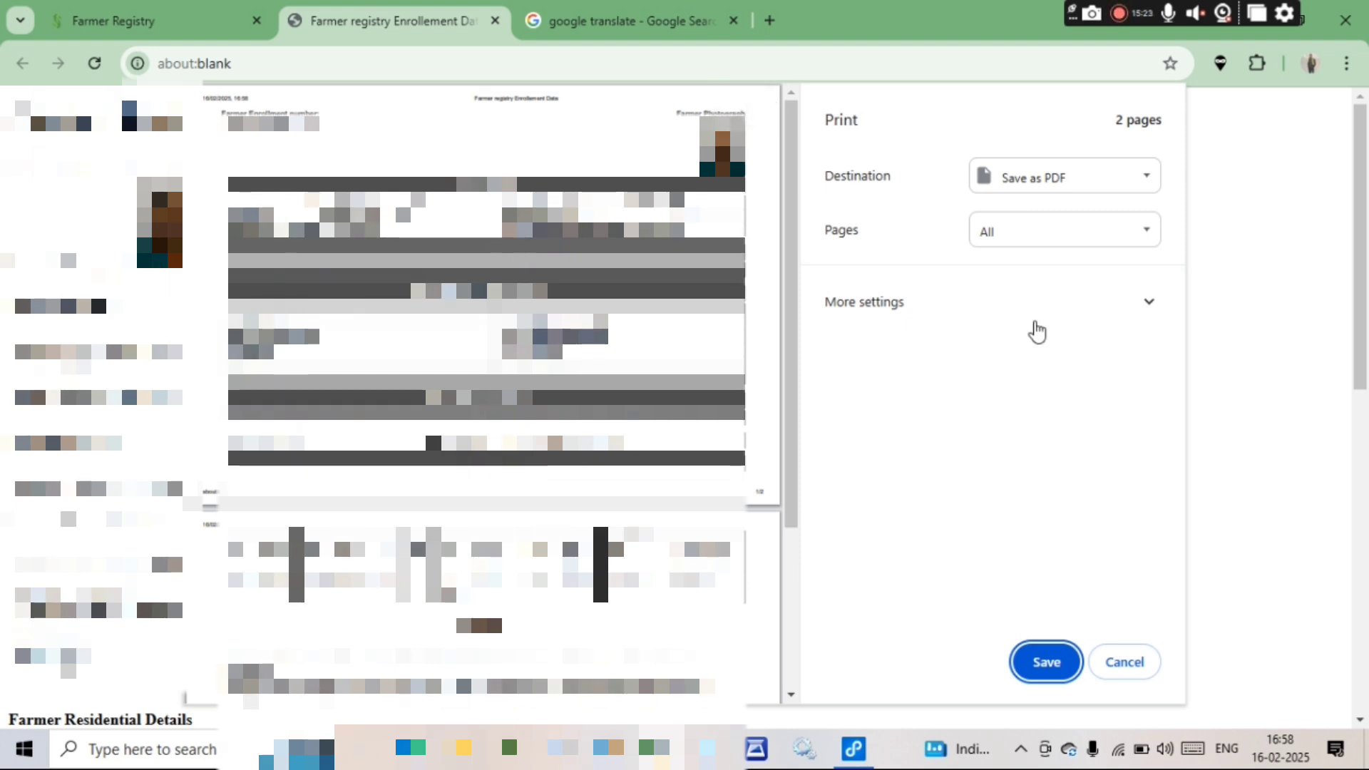
# Review the 2-page enrollment preview and save it using the Save as PDF destination
pyautogui.scroll(-2, 786, 416)
pyautogui.scroll(-2, 788, 499)
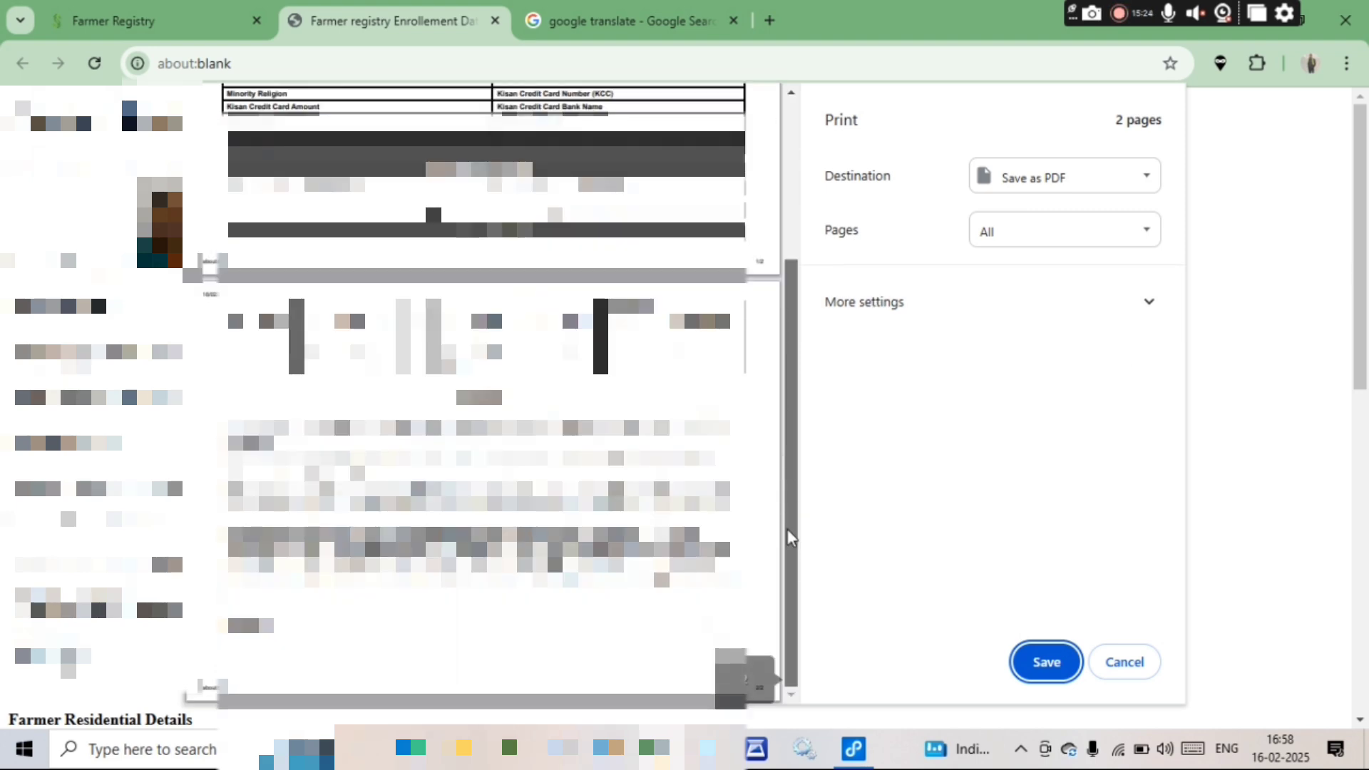
pyautogui.scroll(-2, 800, 438)
pyautogui.moveTo(797, 432); pyautogui.dragTo(845, 230)
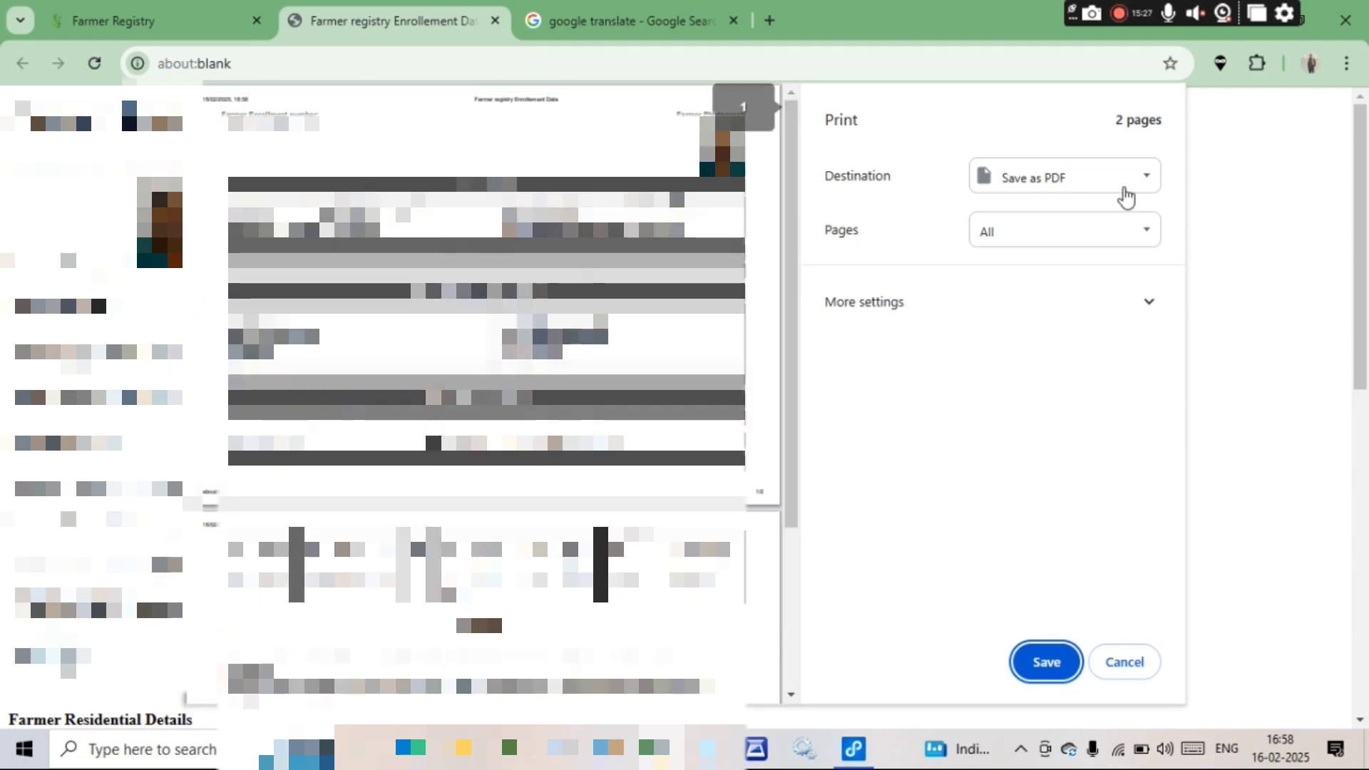
pyautogui.click(1055, 663)
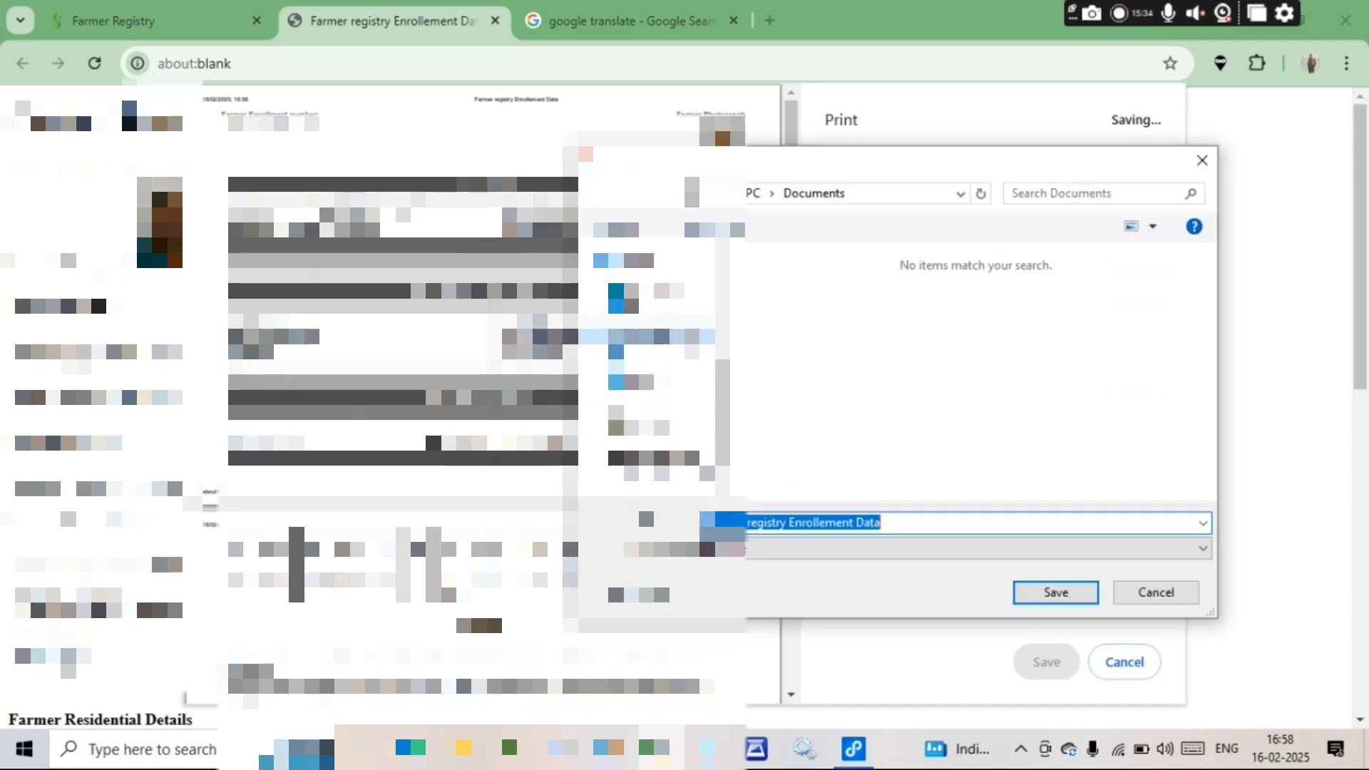
# Save the PDF to the Desktop as 'Farmer registry Enrollement Data' plus the farmer's name
pyautogui.click(670, 315)
pyautogui.click(916, 524)
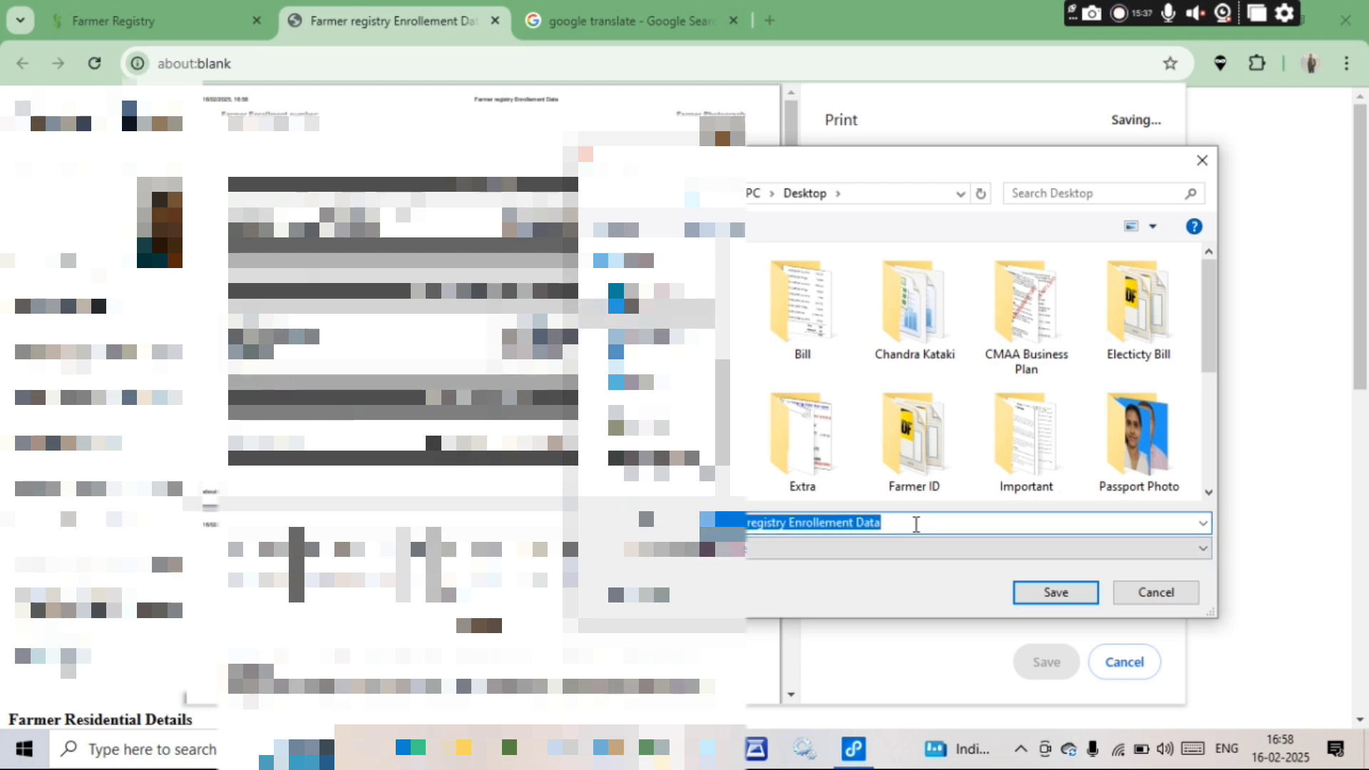
pyautogui.click(916, 525)
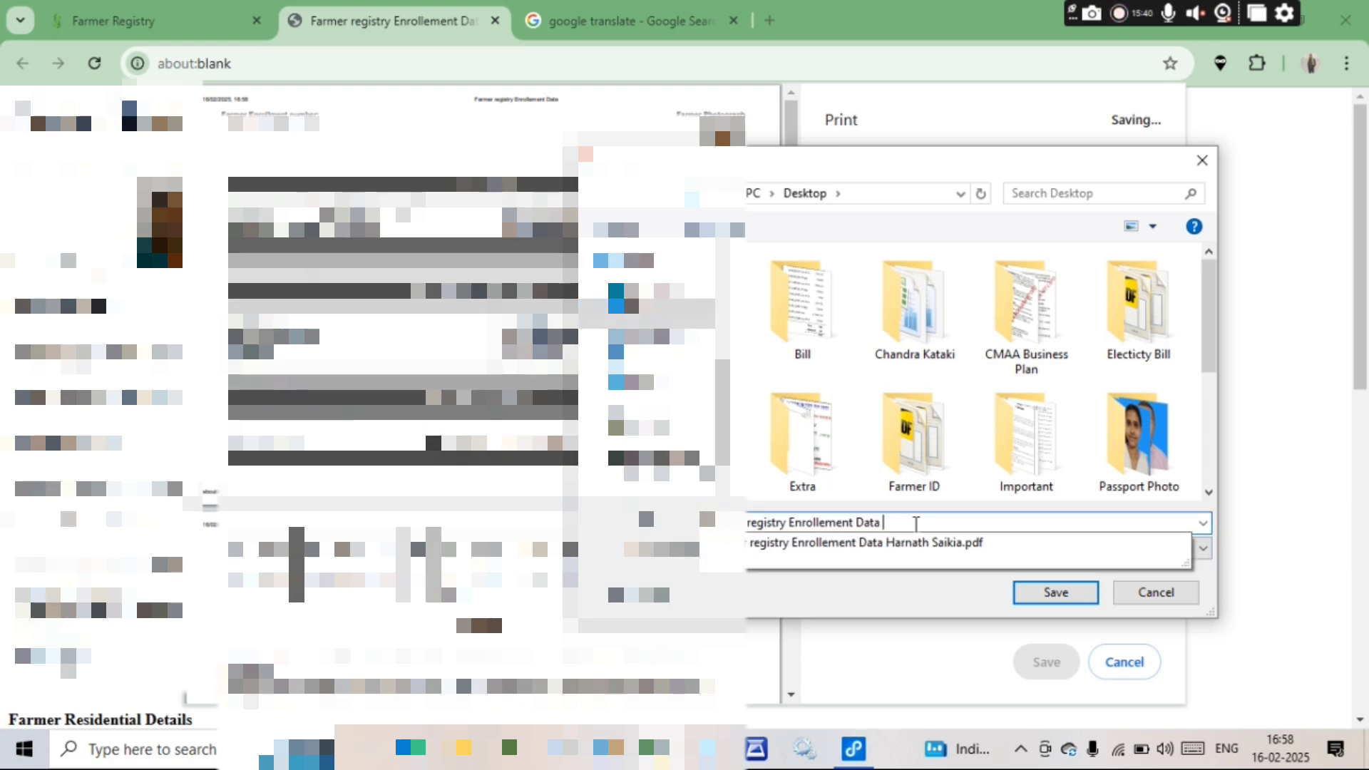
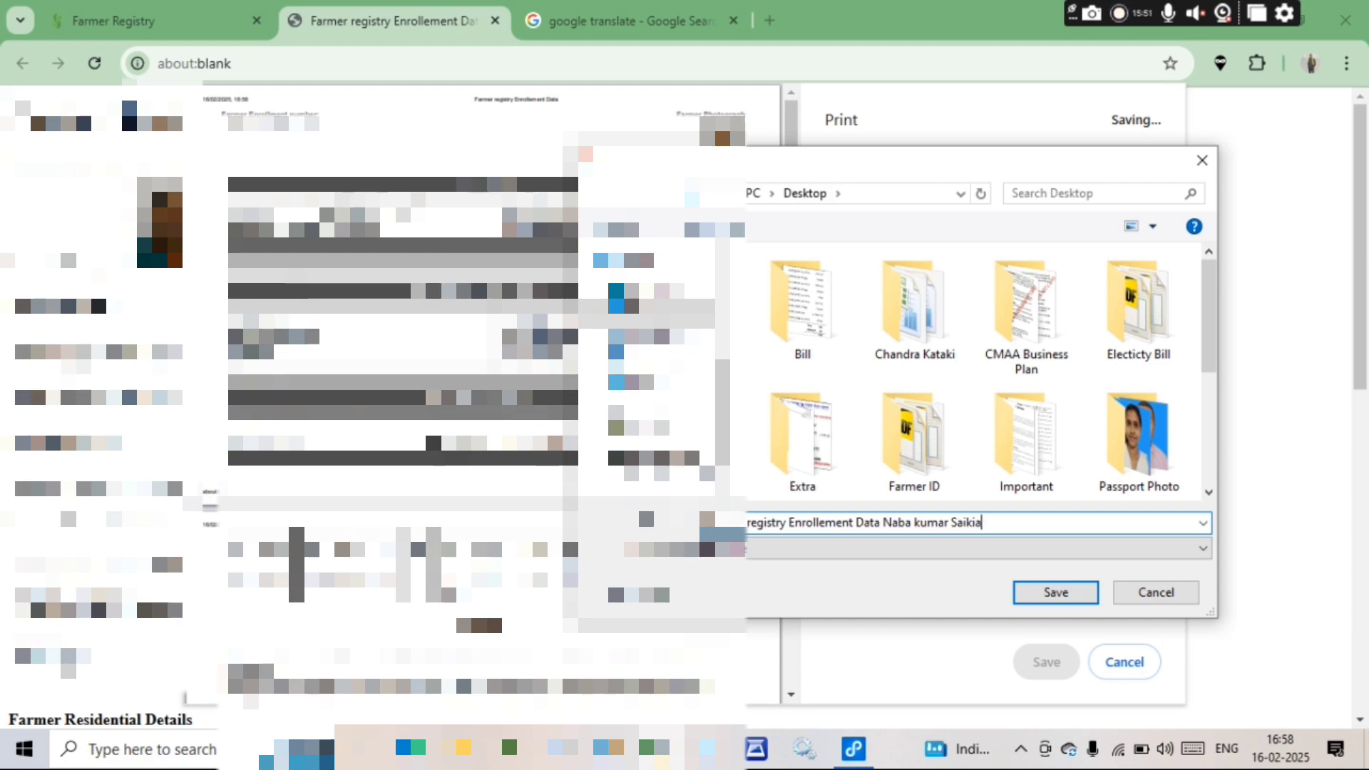
pyautogui.click(1027, 593)
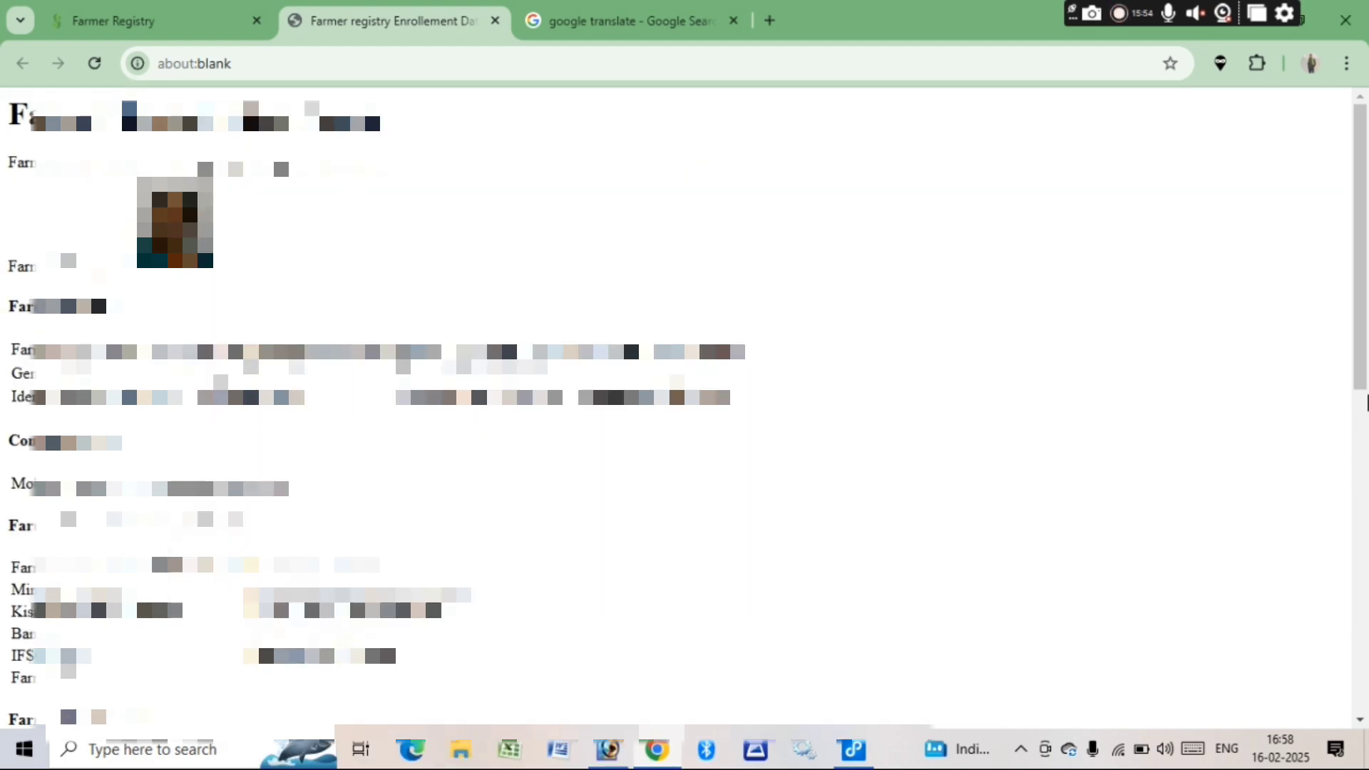
# Close the enrollment data tab and acknowledge the registration success message with Okay
pyautogui.moveTo(1366, 363); pyautogui.dragTo(1366, 731)
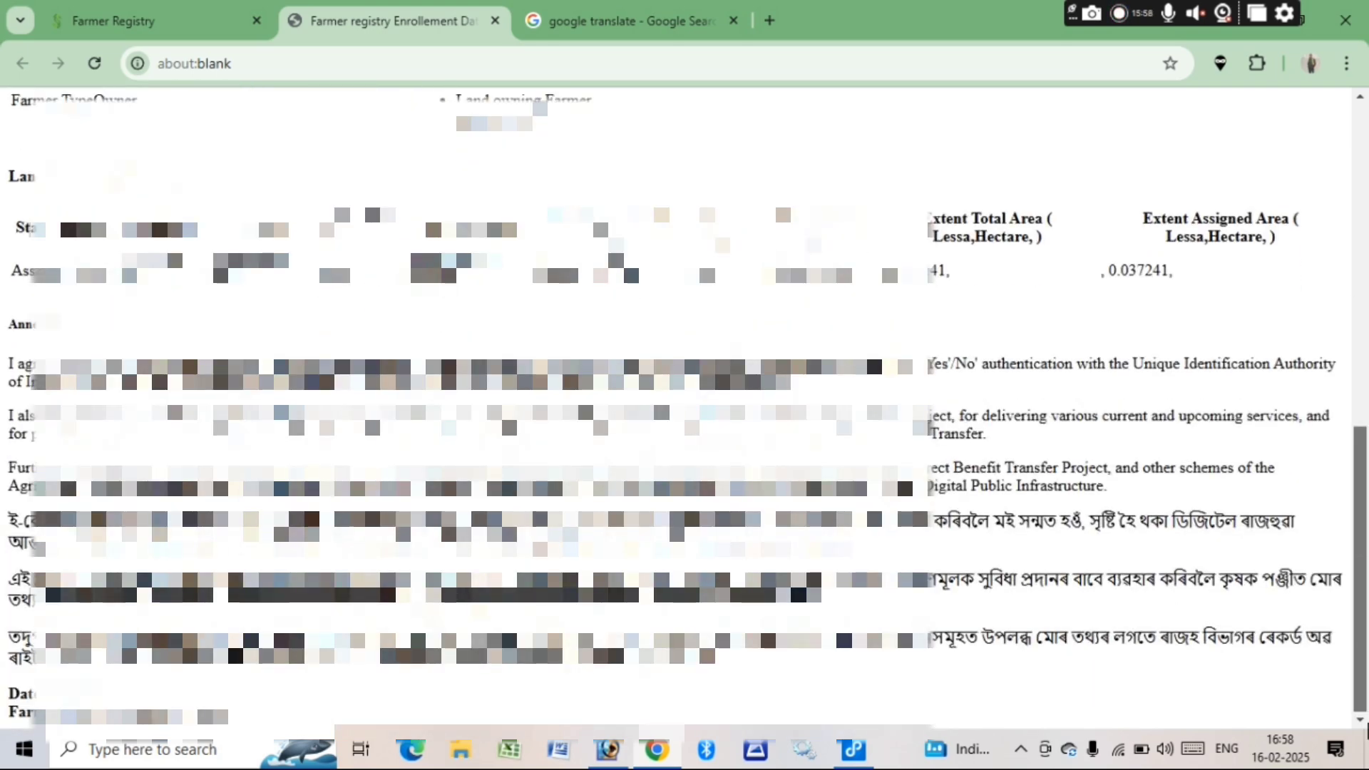
pyautogui.moveTo(1367, 723); pyautogui.dragTo(1367, 254)
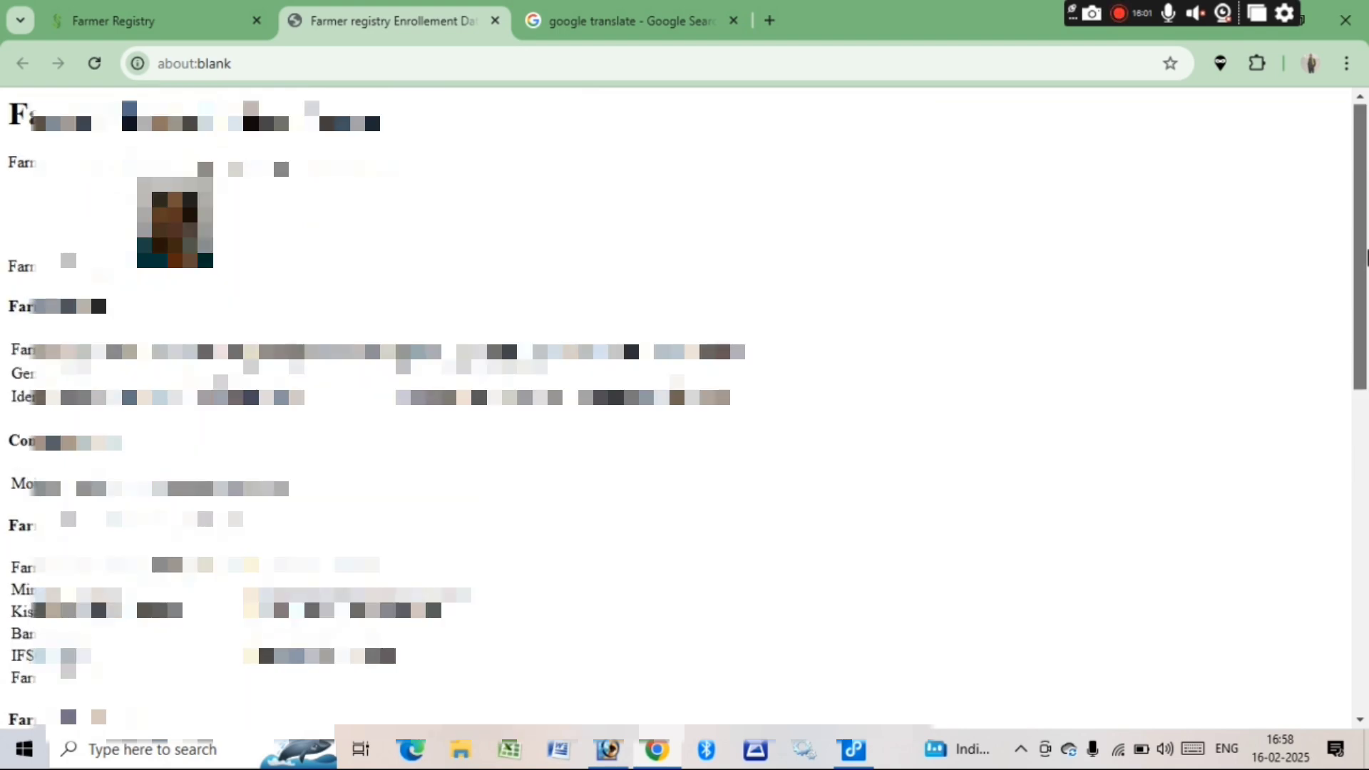
pyautogui.click(495, 20)
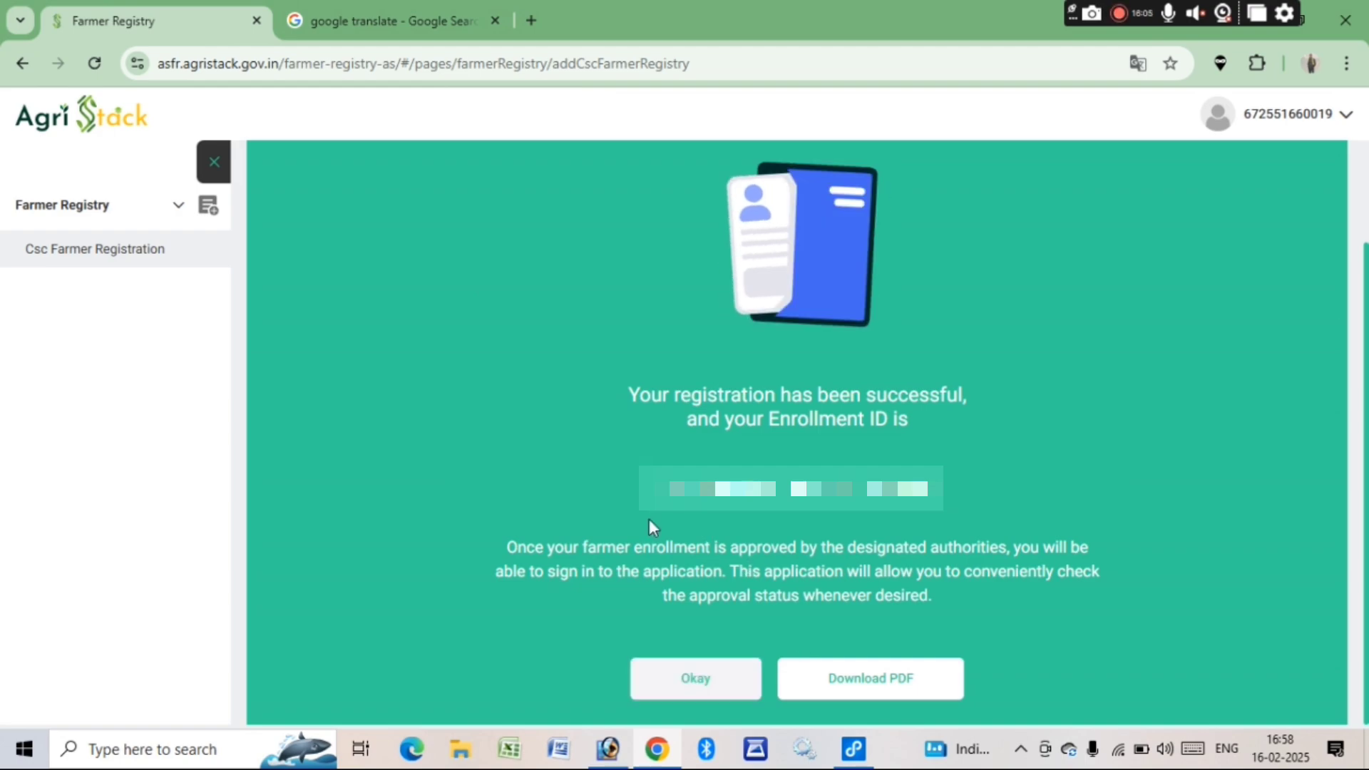
pyautogui.click(689, 689)
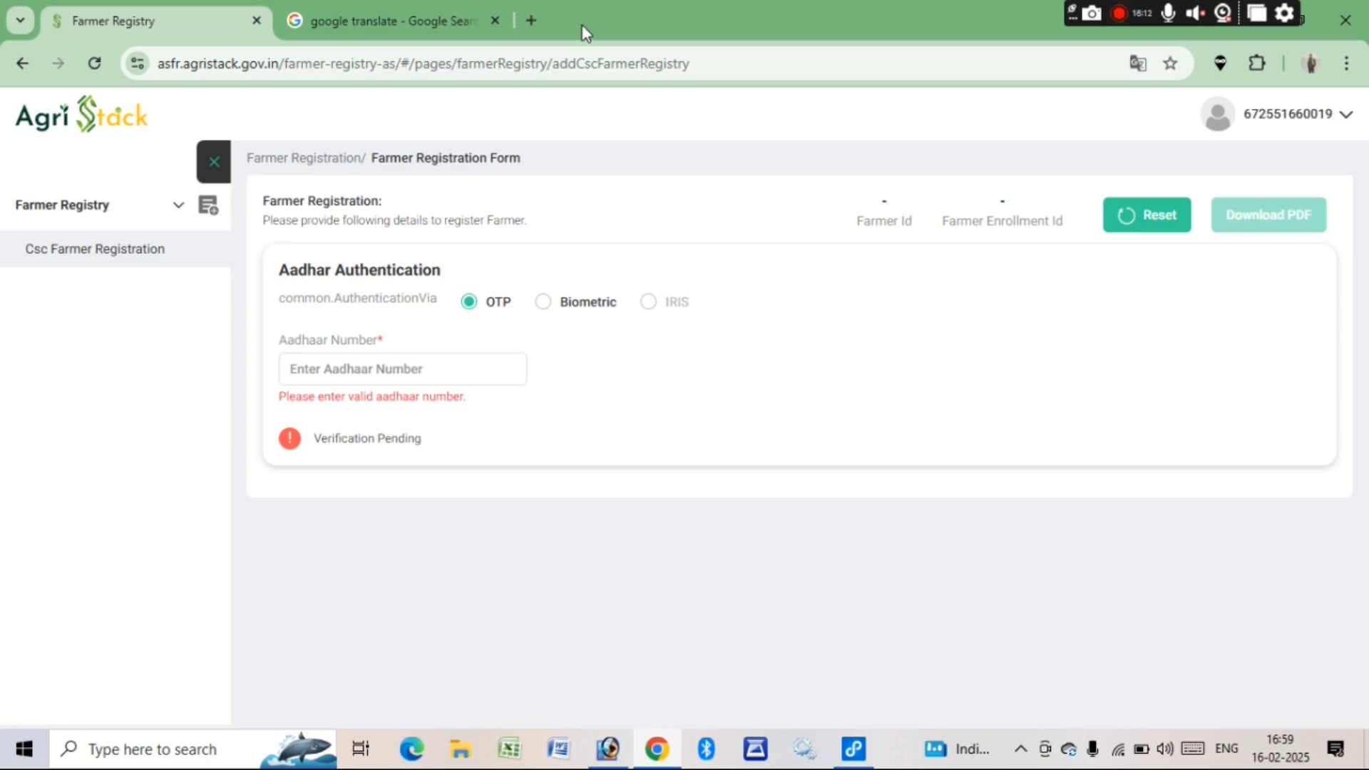
# Open the Farmer Registry bookmark in a new tab and close the Google Translate prompt
pyautogui.click(533, 20)
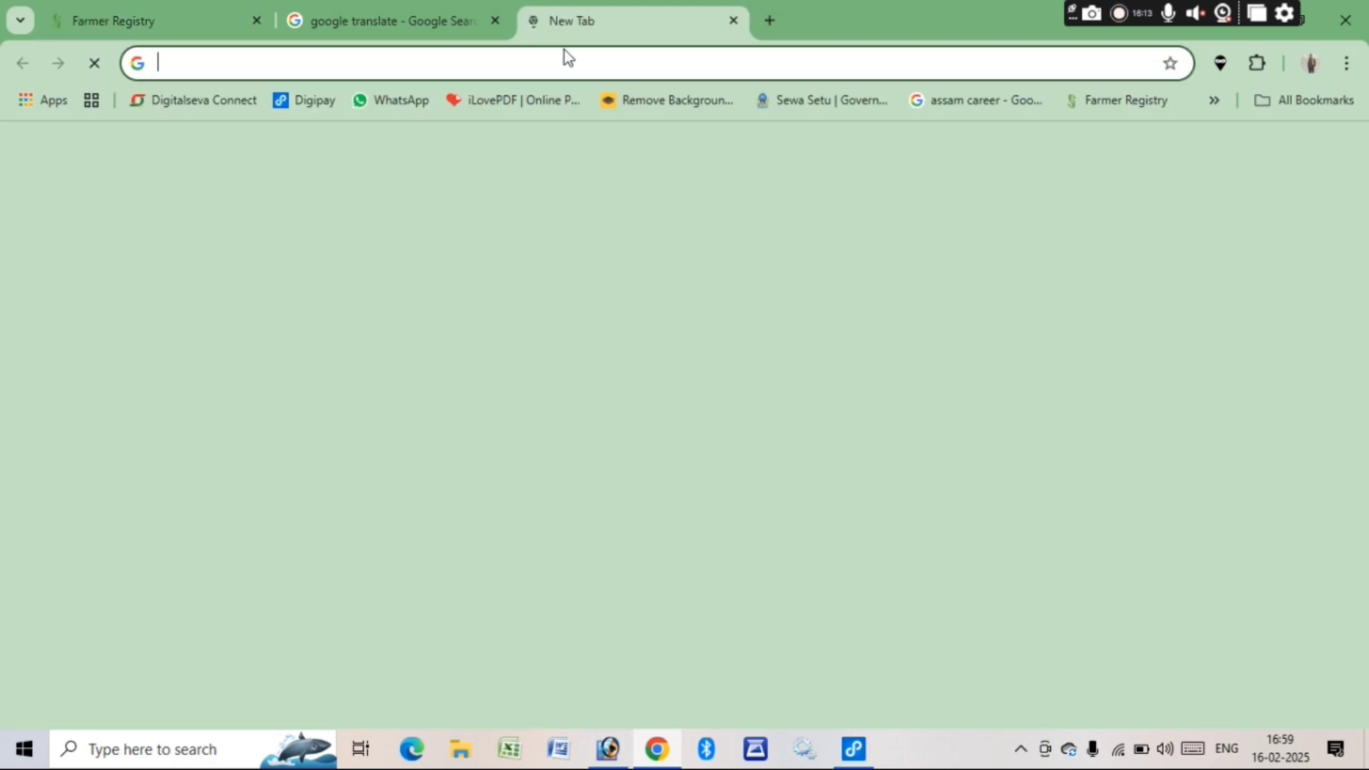
pyautogui.click(1118, 105)
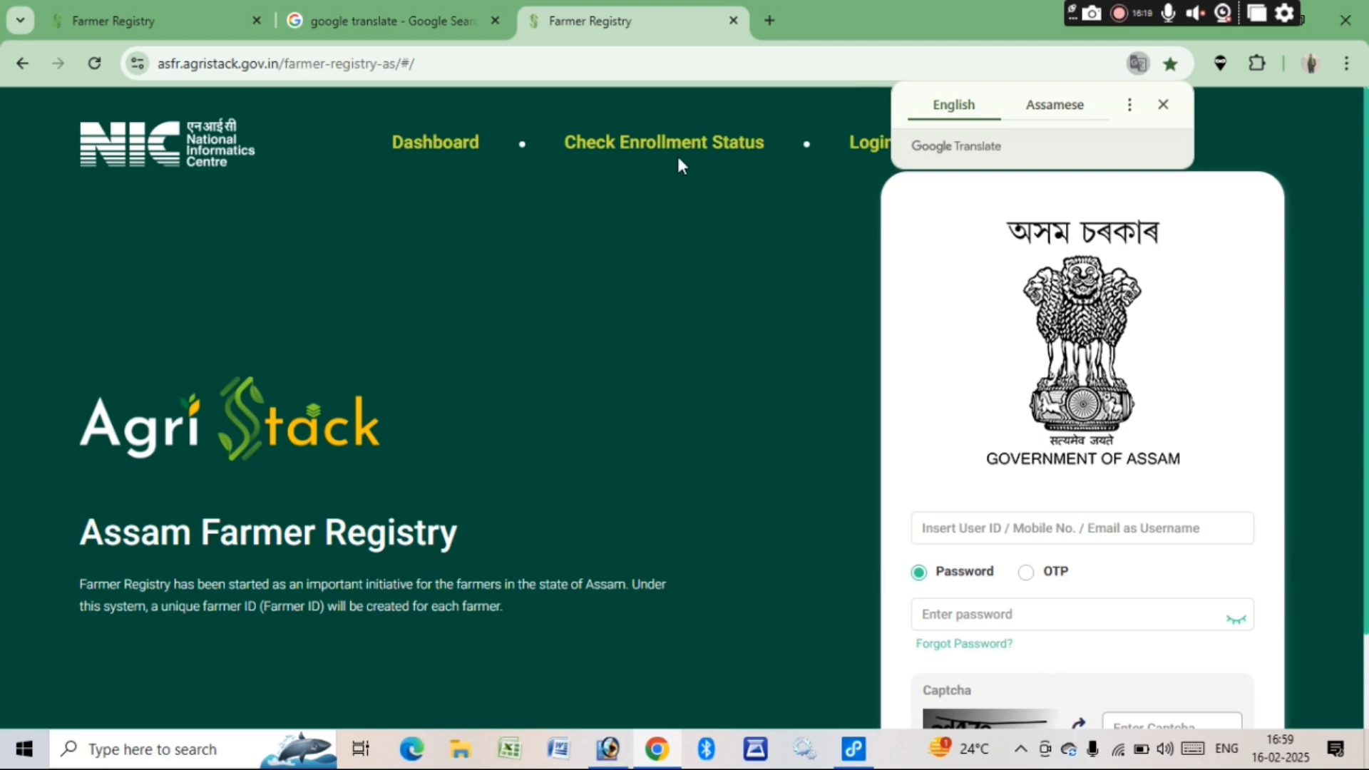
pyautogui.click(845, 227)
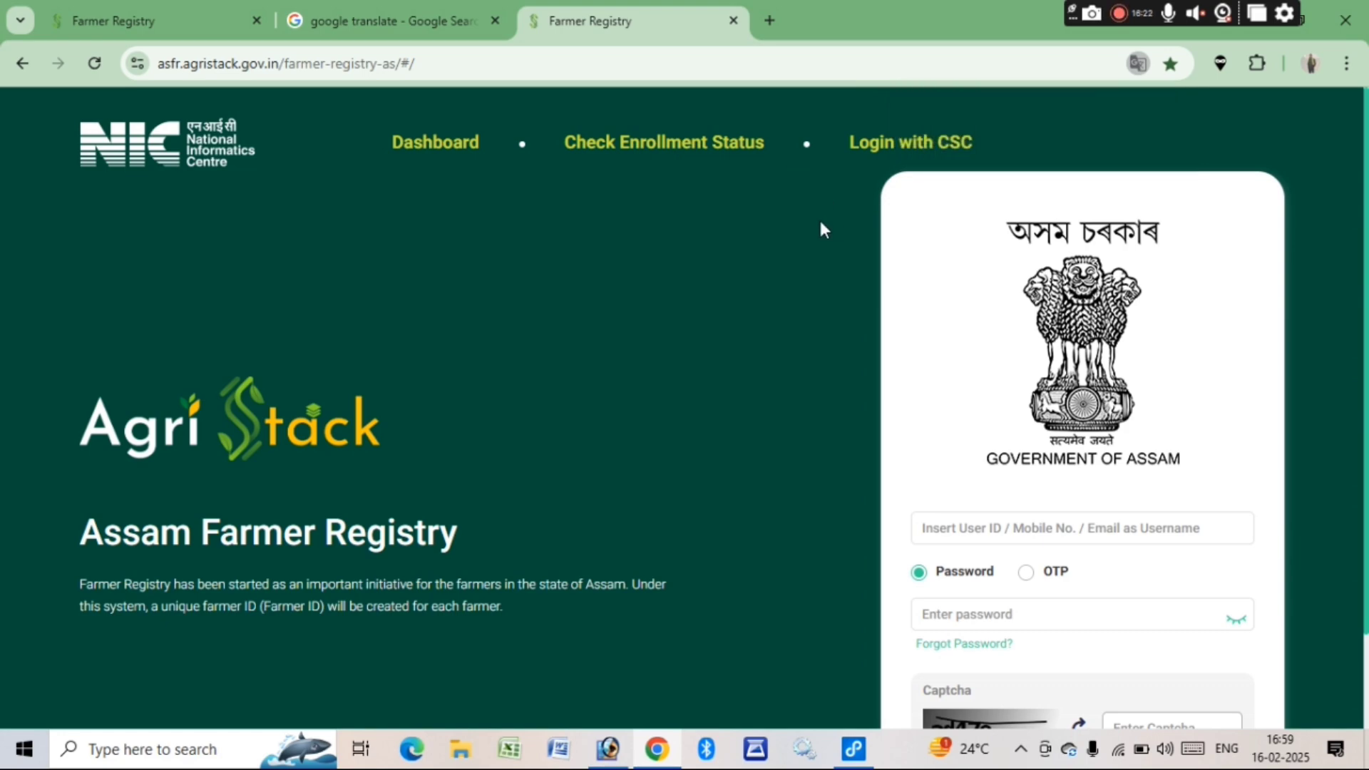
# Check the farmer's enrollment status by Aadhaar Number
pyautogui.click(617, 146)
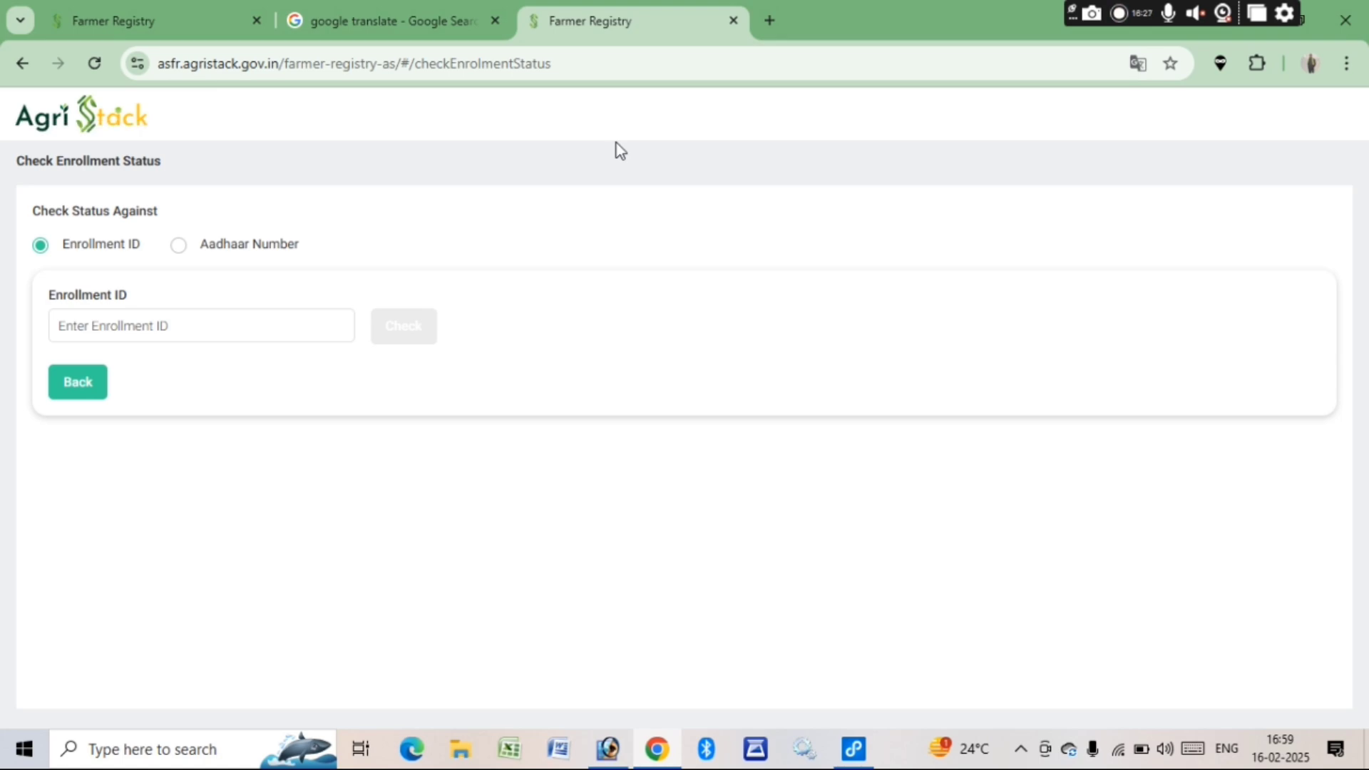
pyautogui.click(177, 245)
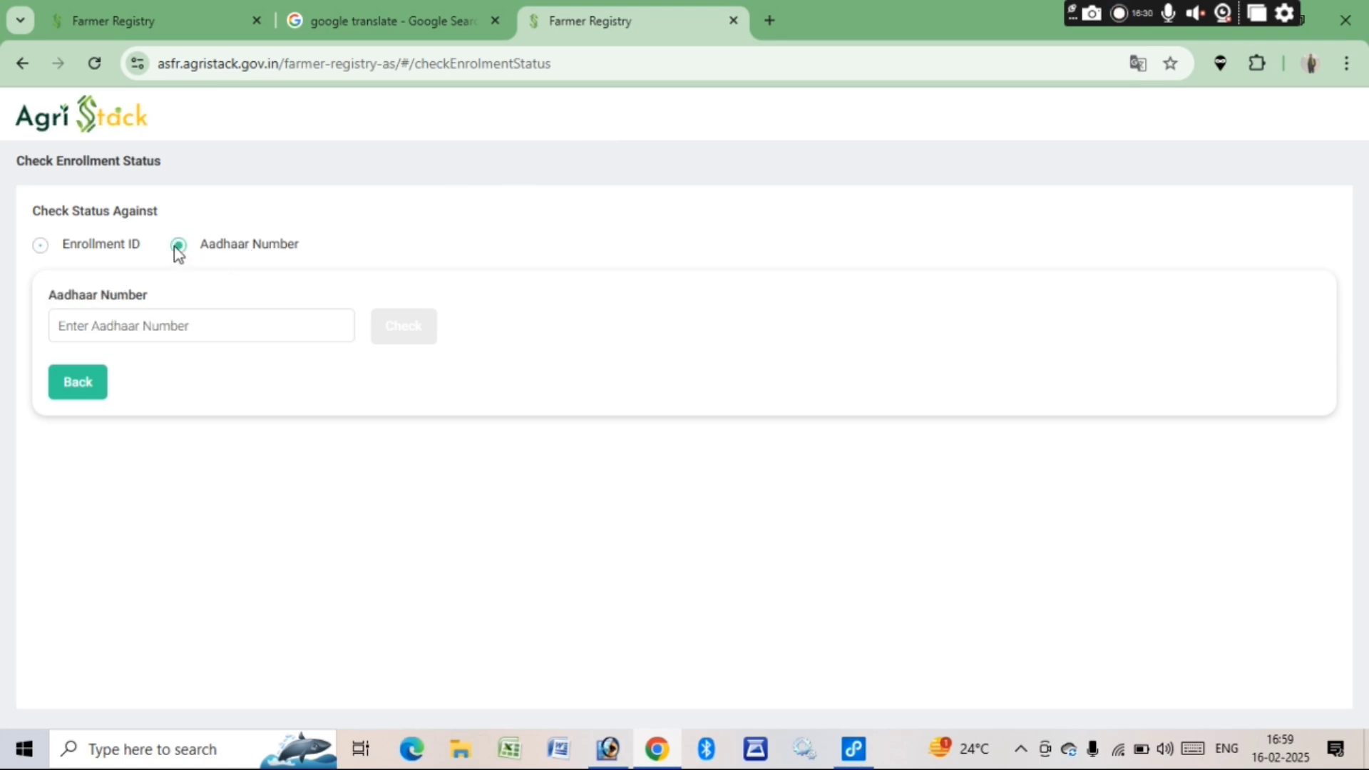
pyautogui.click(130, 326)
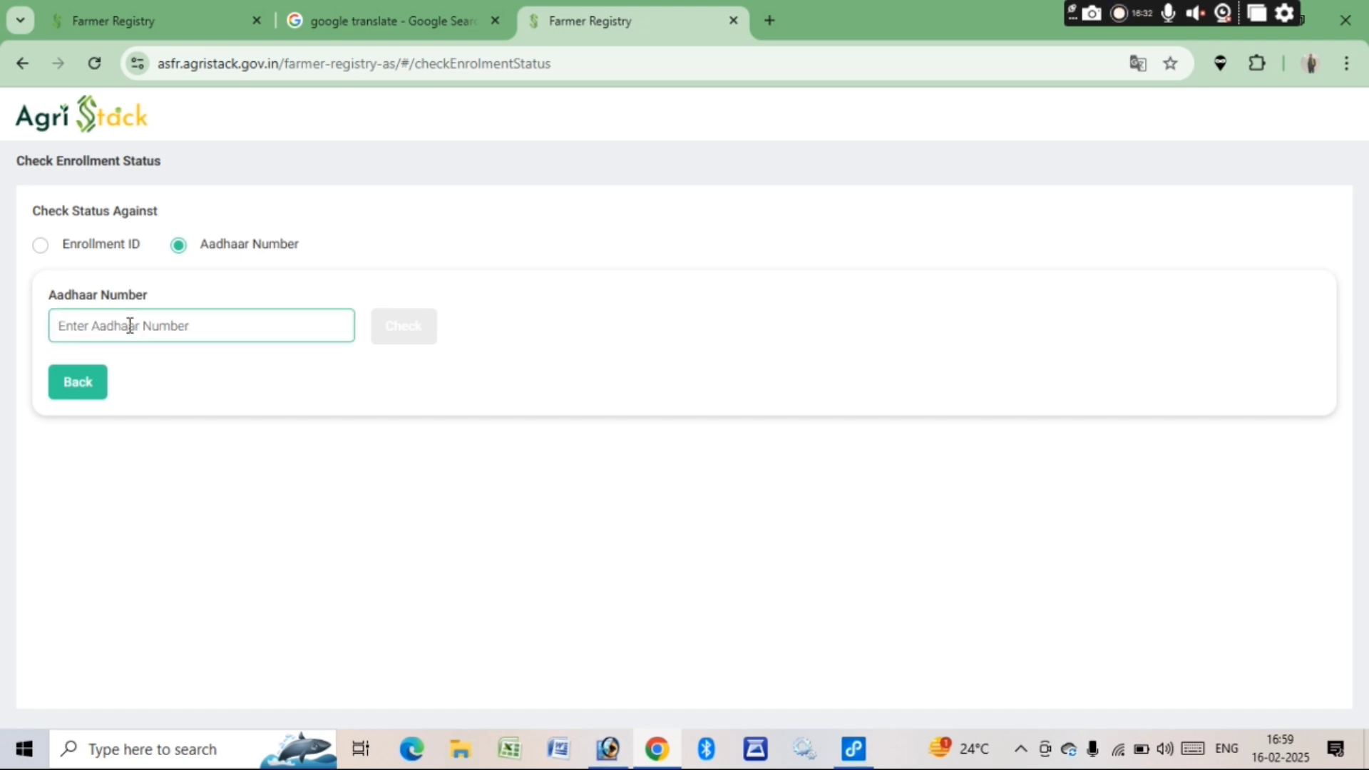
pyautogui.write('601')
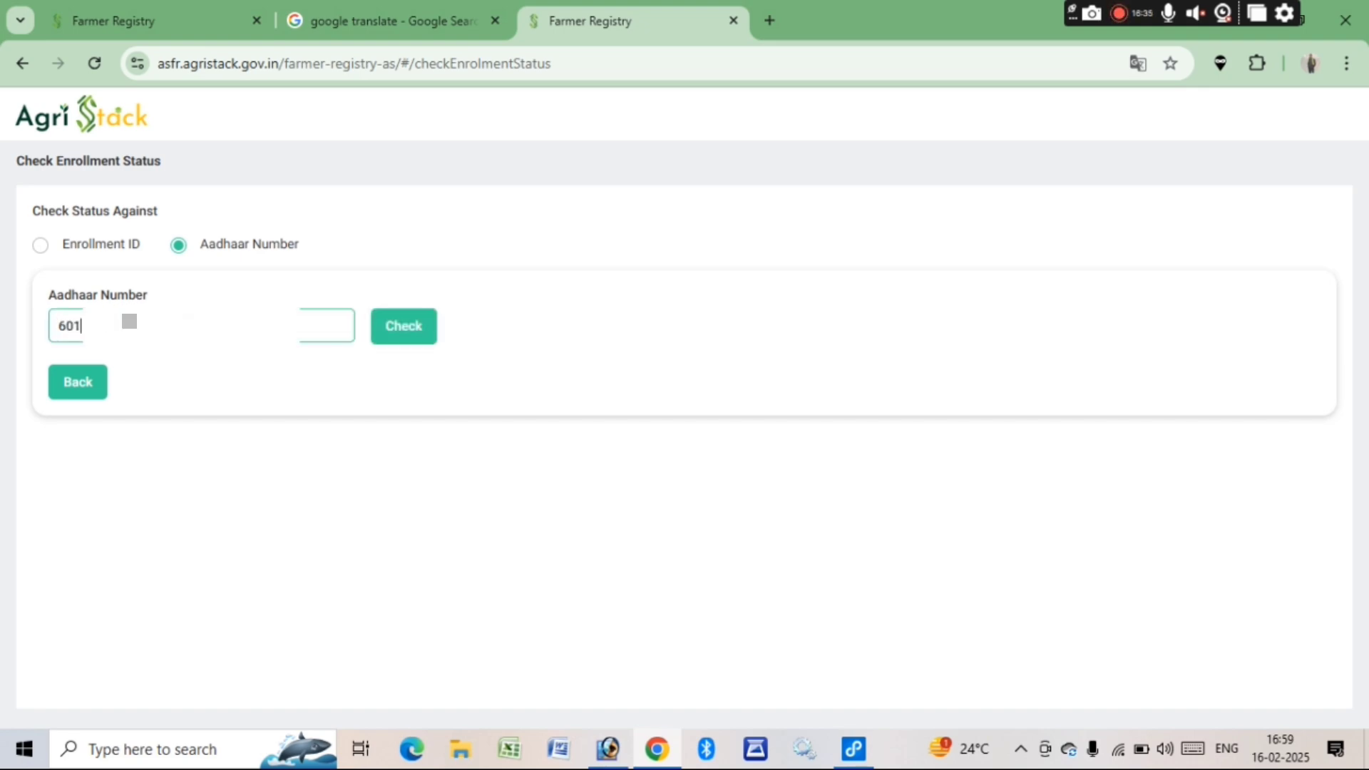
pyautogui.write('********')
pyautogui.click(417, 340)
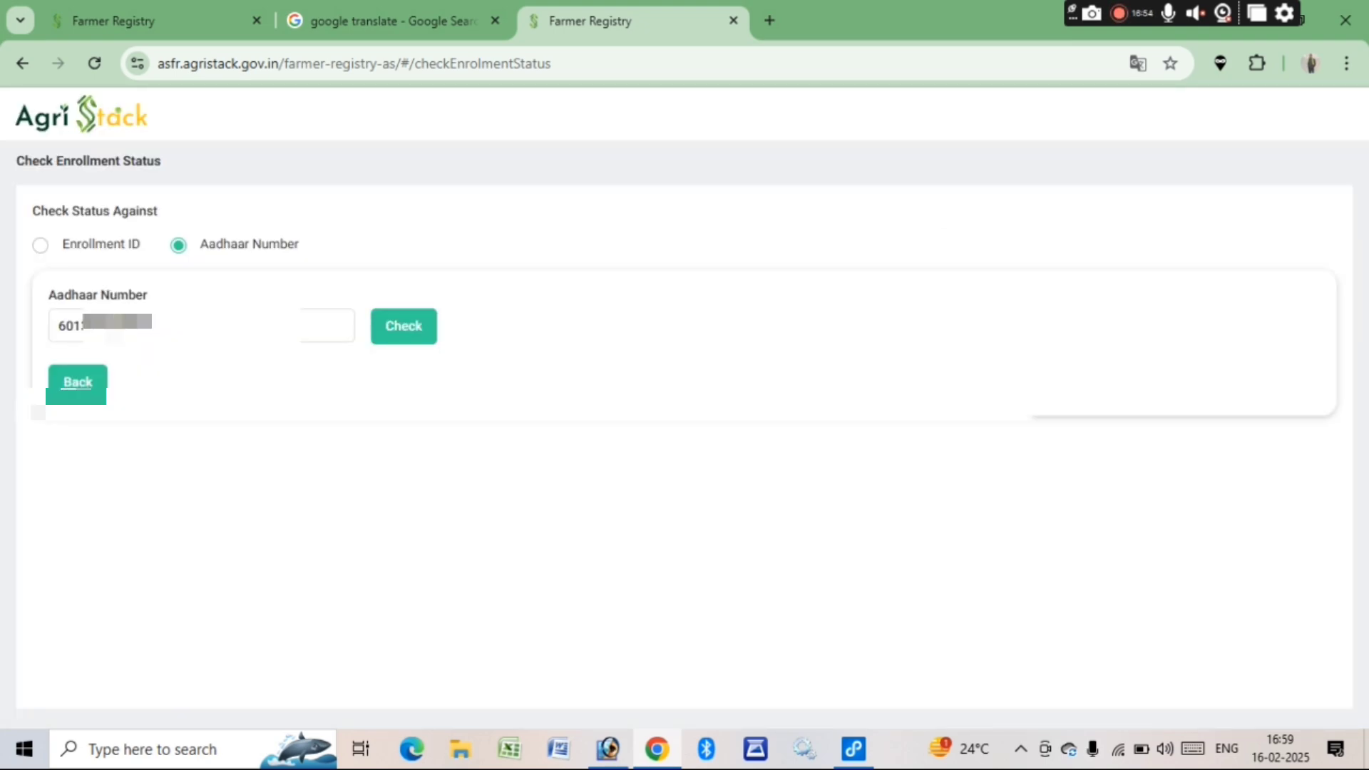
pyautogui.click(160, 326)
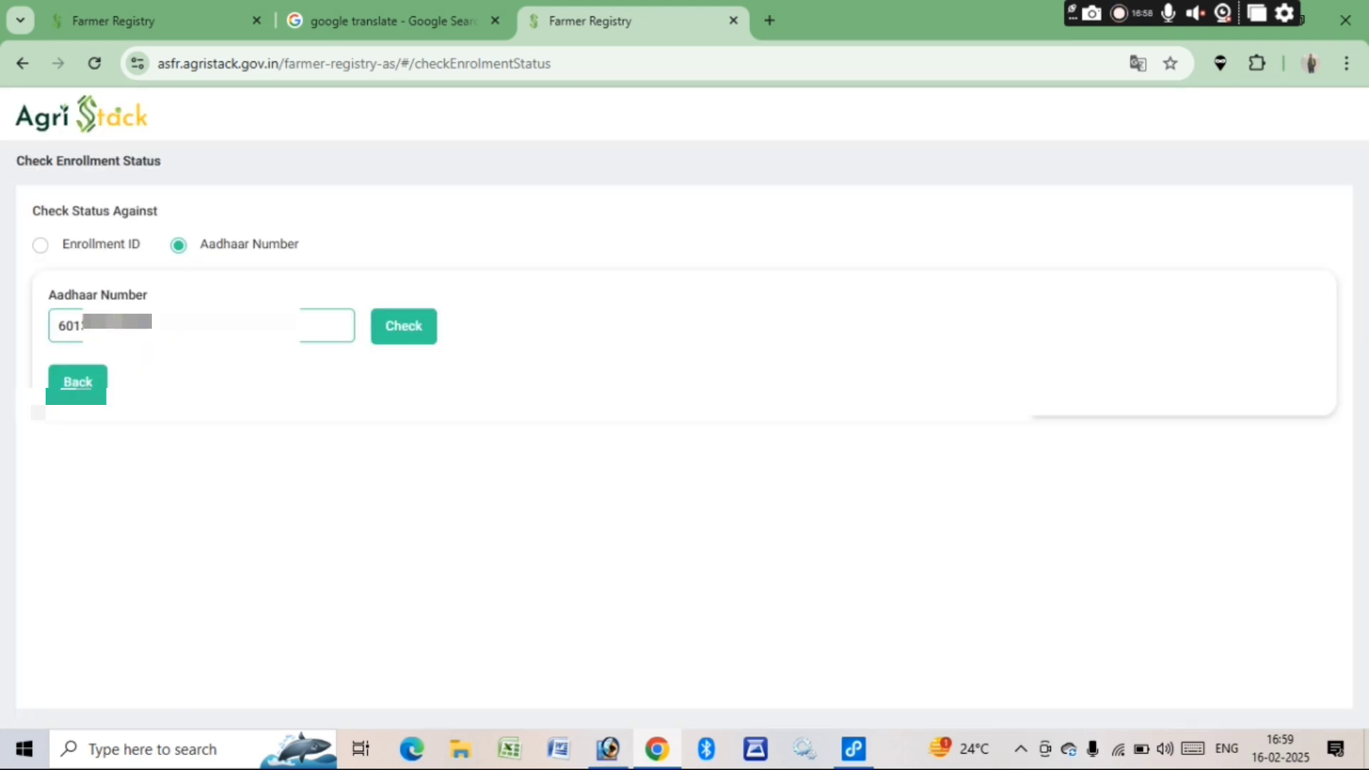
pyautogui.click(414, 333)
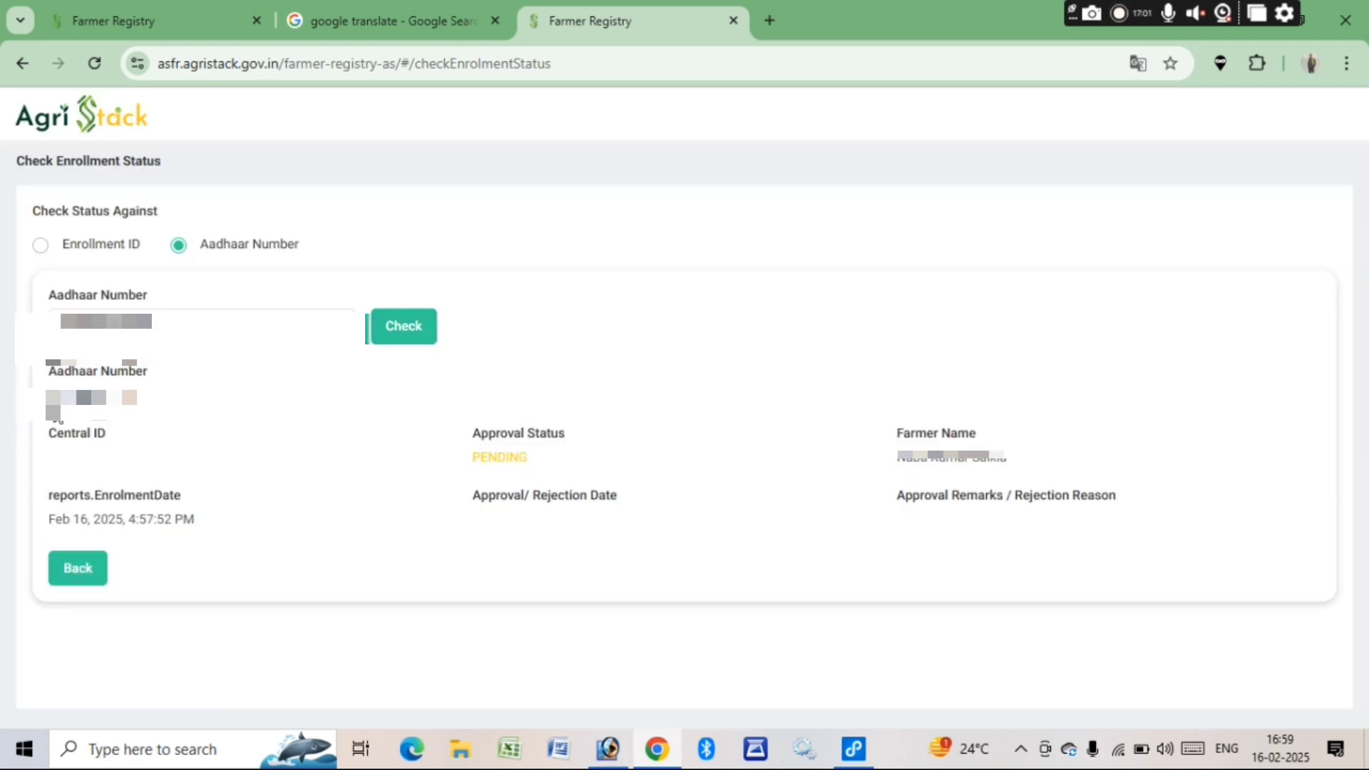
# Highlight the PENDING status, farmer name and enrolment date in the result
pyautogui.moveTo(473, 457); pyautogui.dragTo(602, 458)
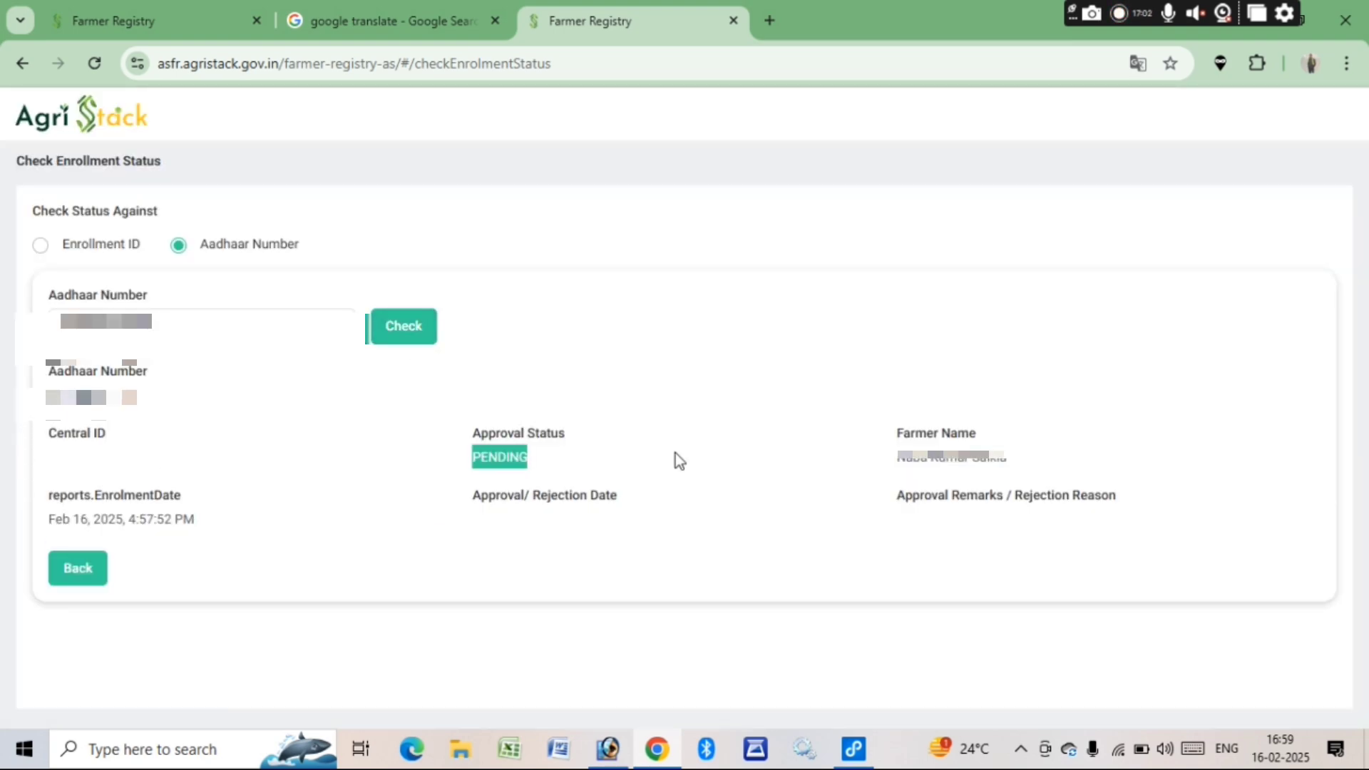
pyautogui.moveTo(900, 462); pyautogui.dragTo(1088, 465)
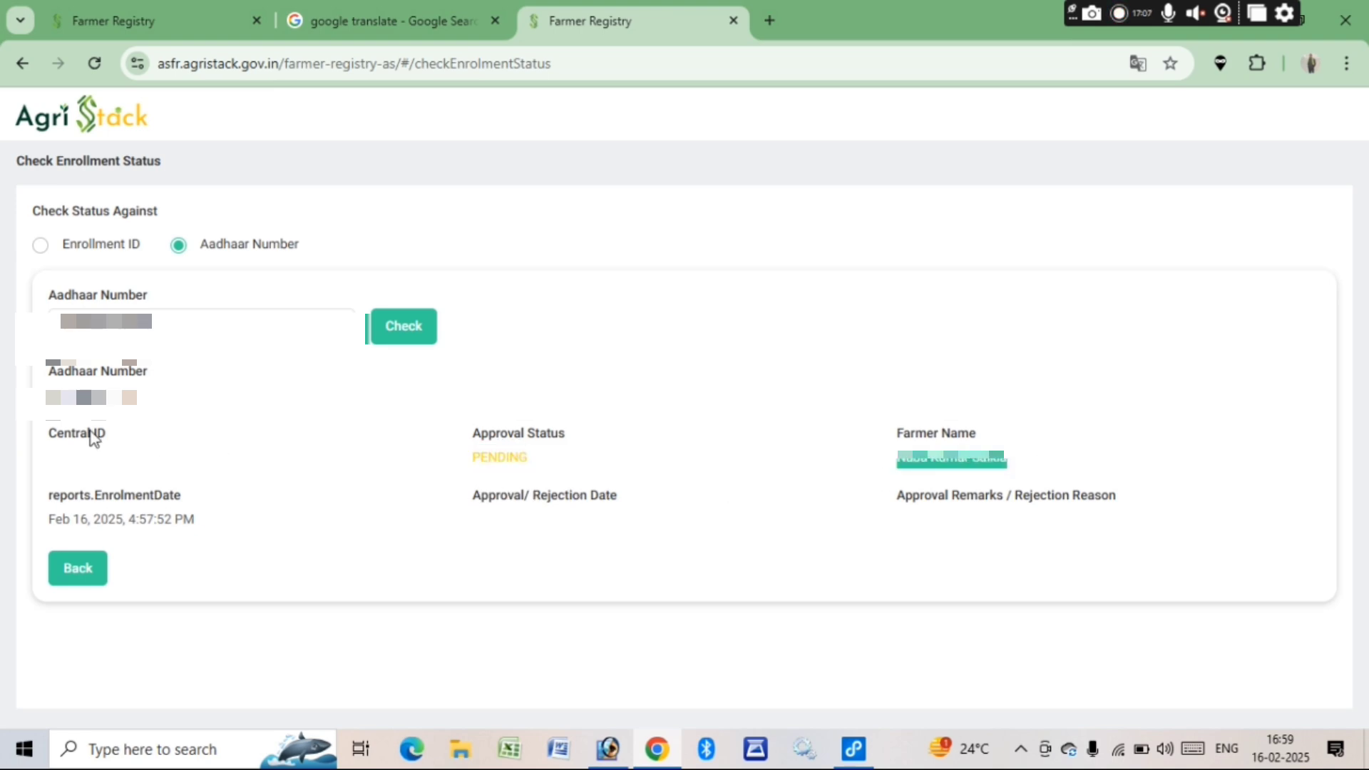
pyautogui.click(79, 459)
pyautogui.moveTo(49, 524); pyautogui.dragTo(287, 525)
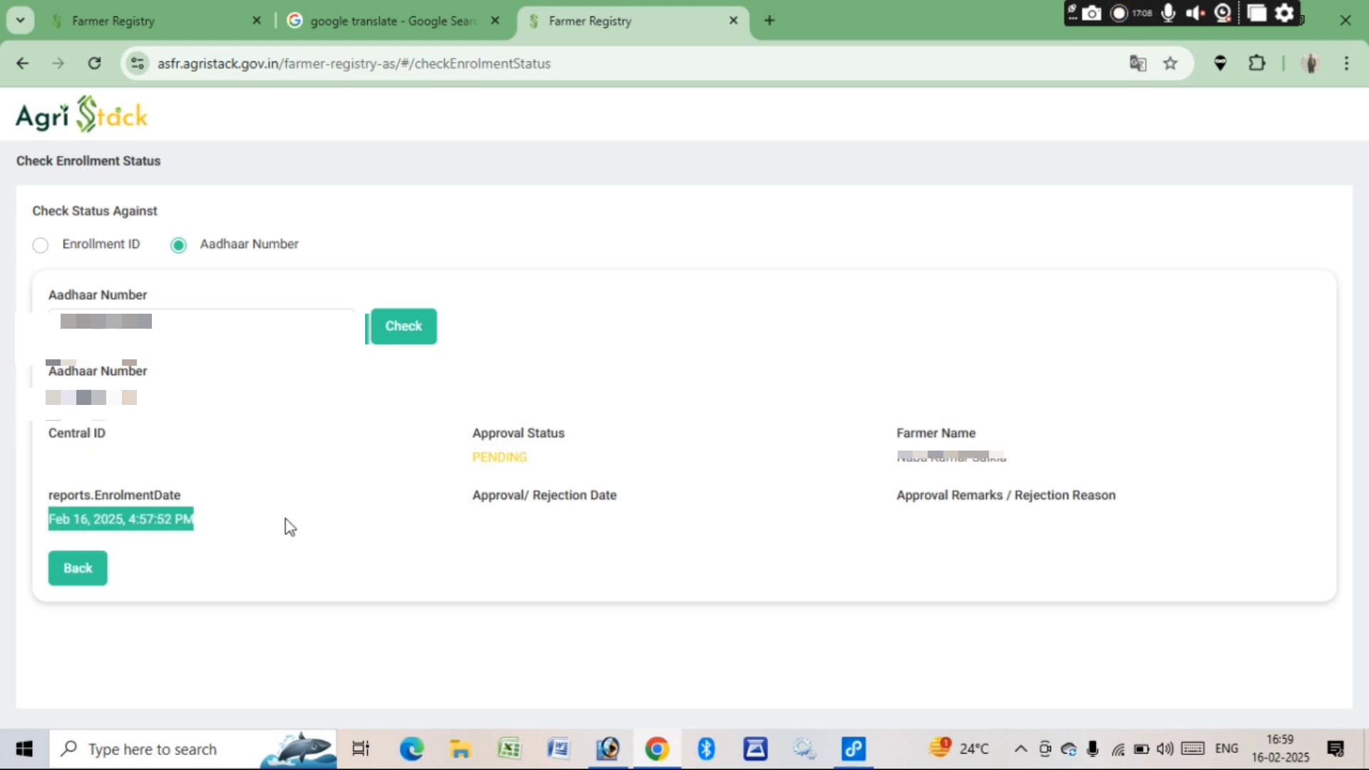
pyautogui.click(529, 524)
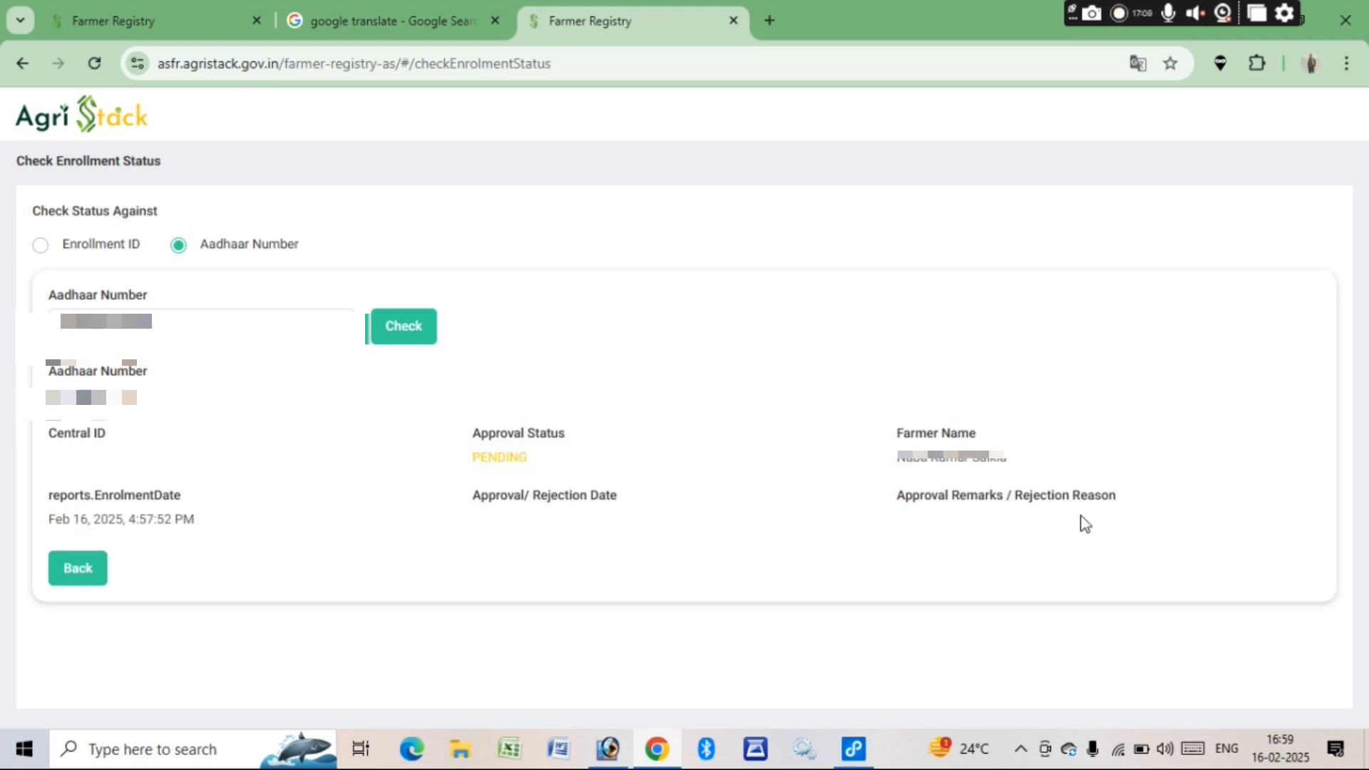
# Dismiss the right-click-disabled alerts and return to the registry home page
pyautogui.rightClick(733, 222)
pyautogui.click(869, 187)
pyautogui.rightClick(679, 310)
pyautogui.click(855, 188)
pyautogui.click(84, 574)
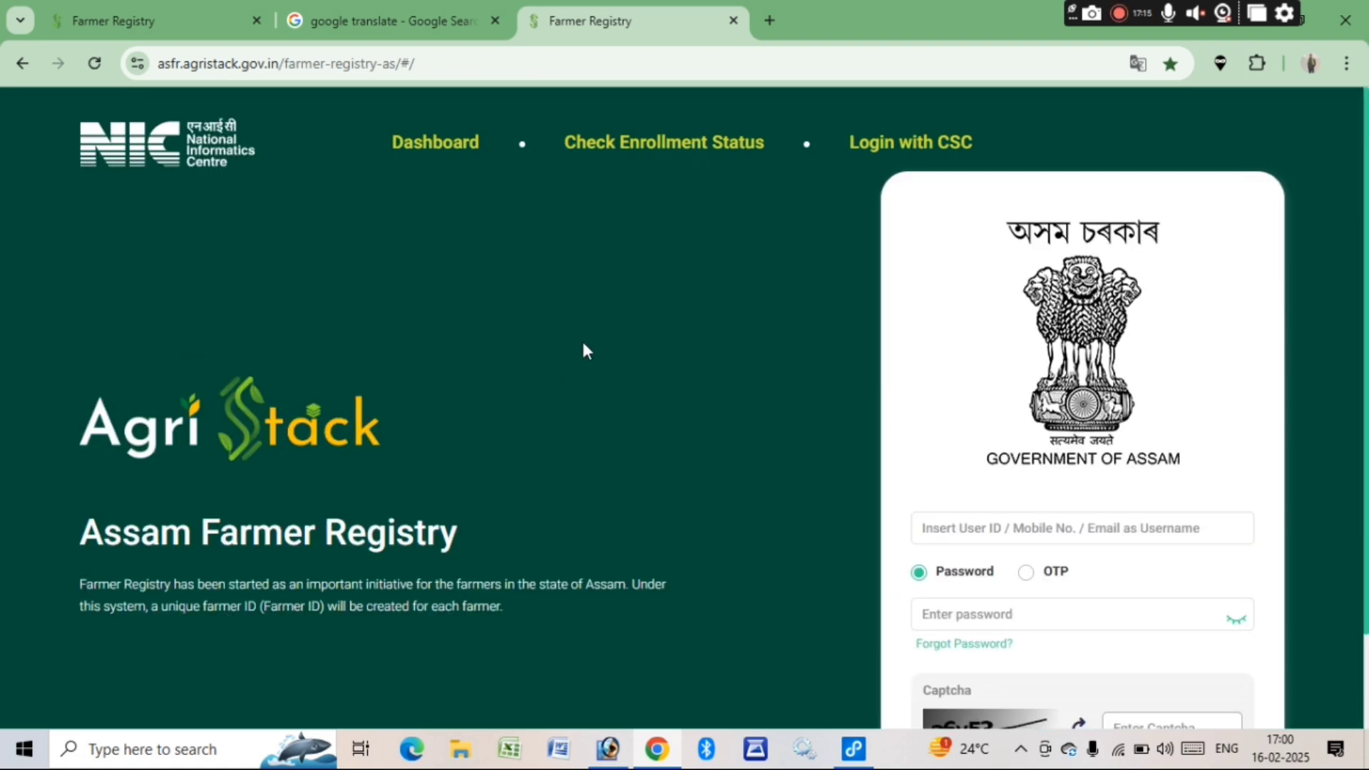